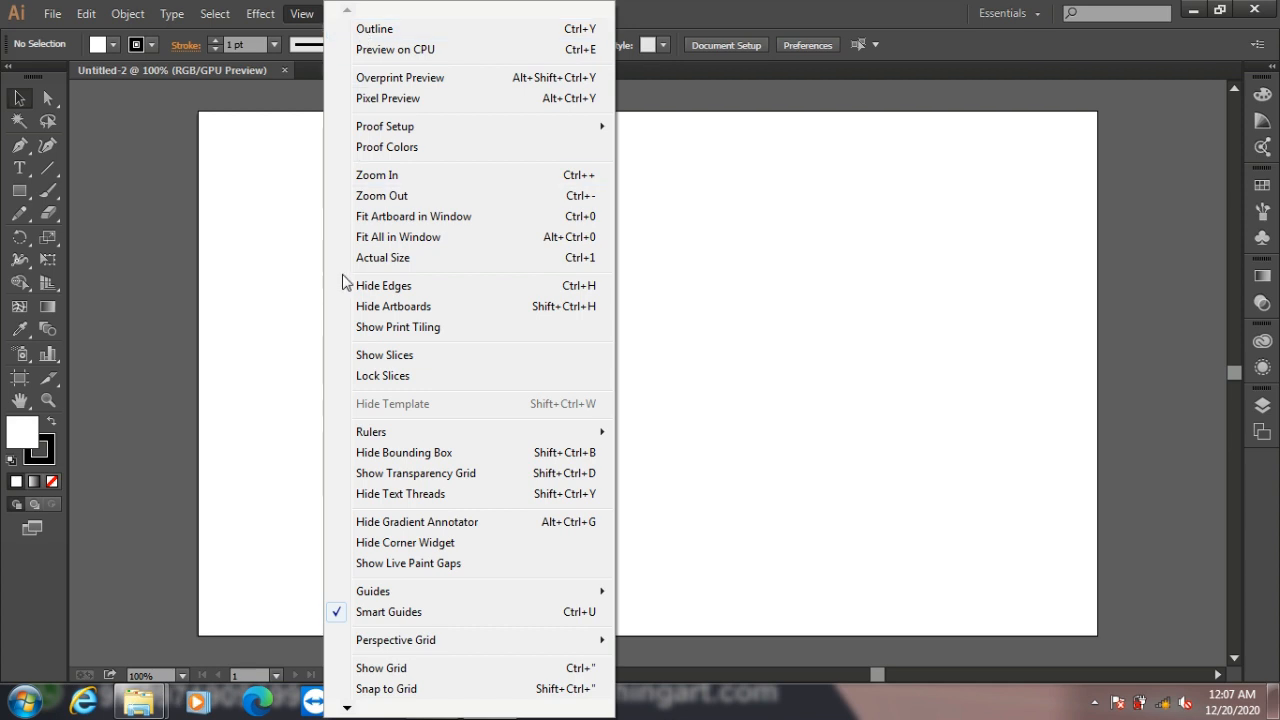
Draw a rectangle in the artboard's upper-left area and fill it with magenta CB15E5.
{"action": "left_click", "coordinate": [229, 207]}
{"action": "left_click", "coordinate": [19, 190]}
{"action": "left_click", "coordinate": [249, 204]}
{"action": "left_click_drag", "start_coordinate": [348, 293], "coordinate": [395, 328]}
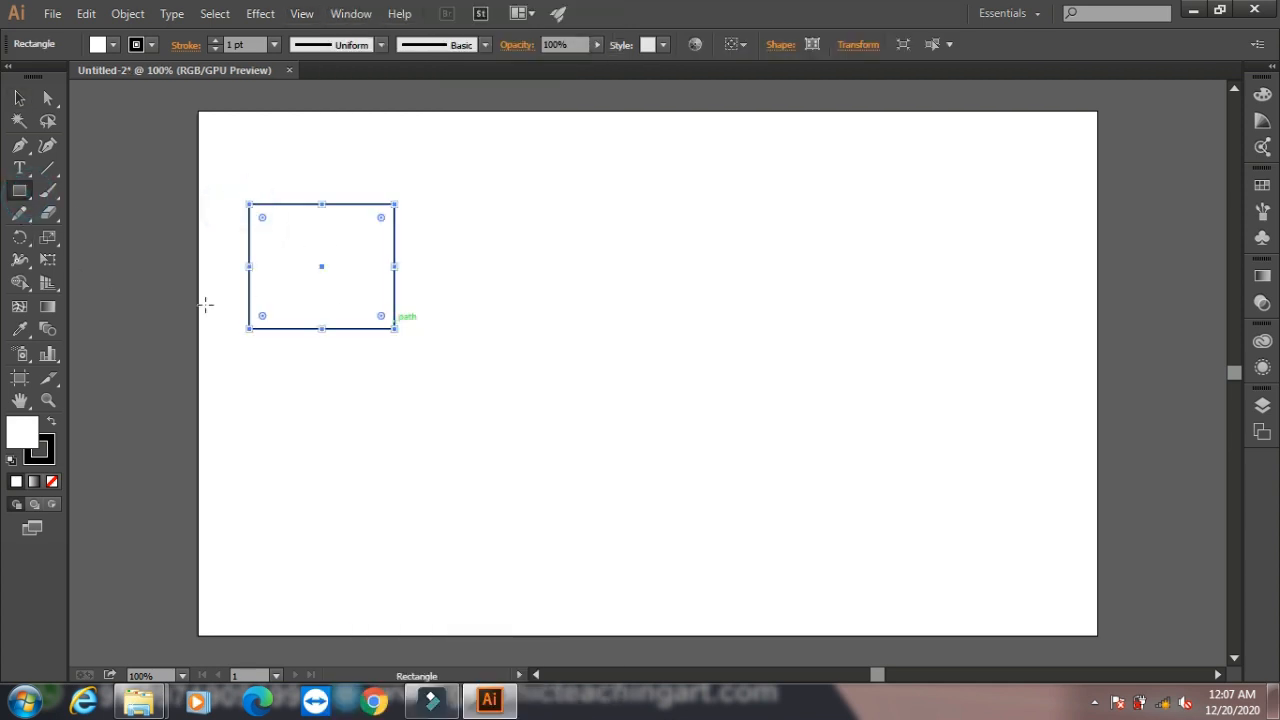
{"action": "double_click", "coordinate": [26, 432]}
{"action": "left_click", "coordinate": [409, 407]}
{"action": "left_click", "coordinate": [642, 391]}
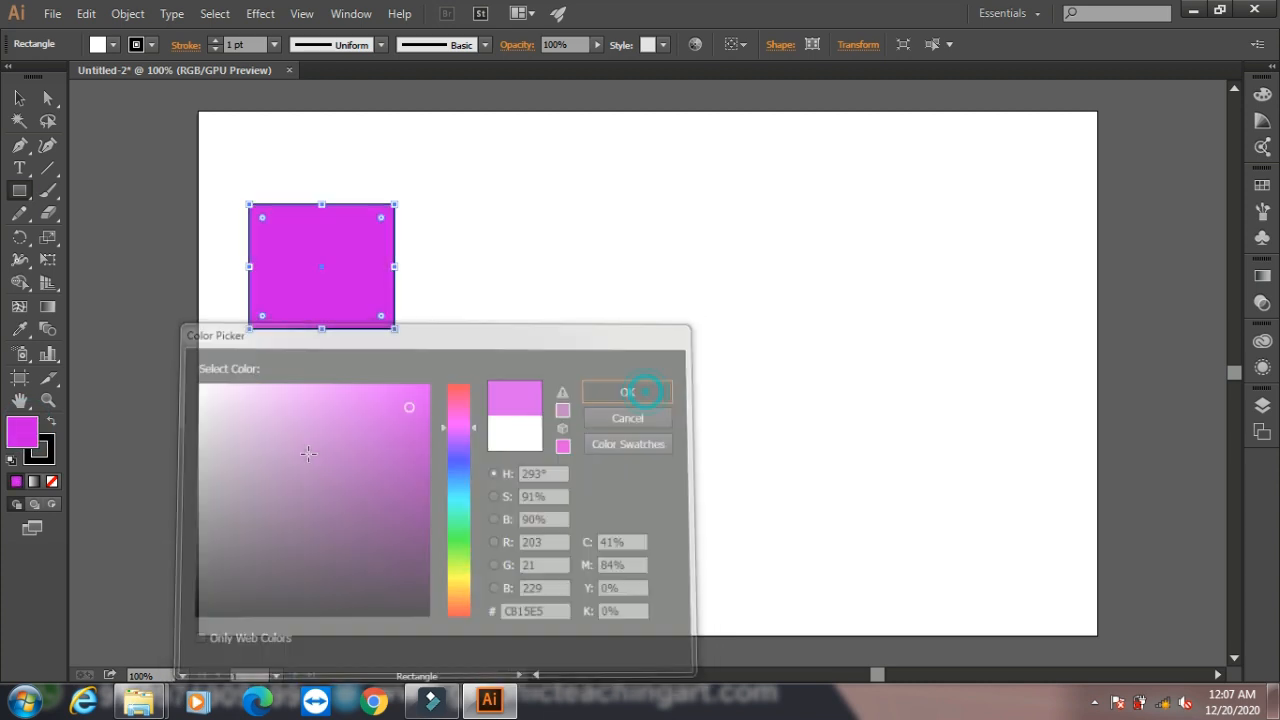
Draw two small rectangles one above the other, the lower about 80 by 46 pt, and fill the lower one with green 17E22B.
{"action": "left_click_drag", "start_coordinate": [487, 194], "coordinate": [554, 241]}
{"action": "left_click_drag", "start_coordinate": [486, 400], "coordinate": [564, 446]}
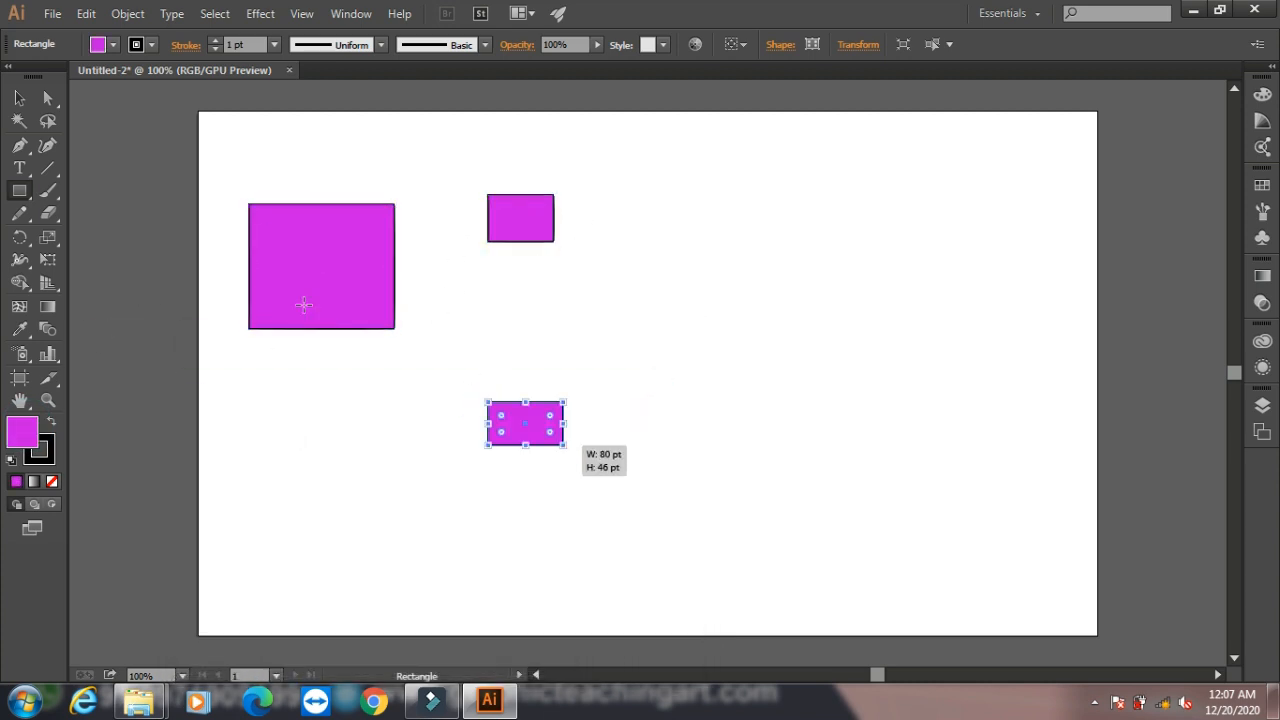
{"action": "double_click", "coordinate": [26, 432]}
{"action": "left_click", "coordinate": [456, 543]}
{"action": "left_click", "coordinate": [636, 387]}
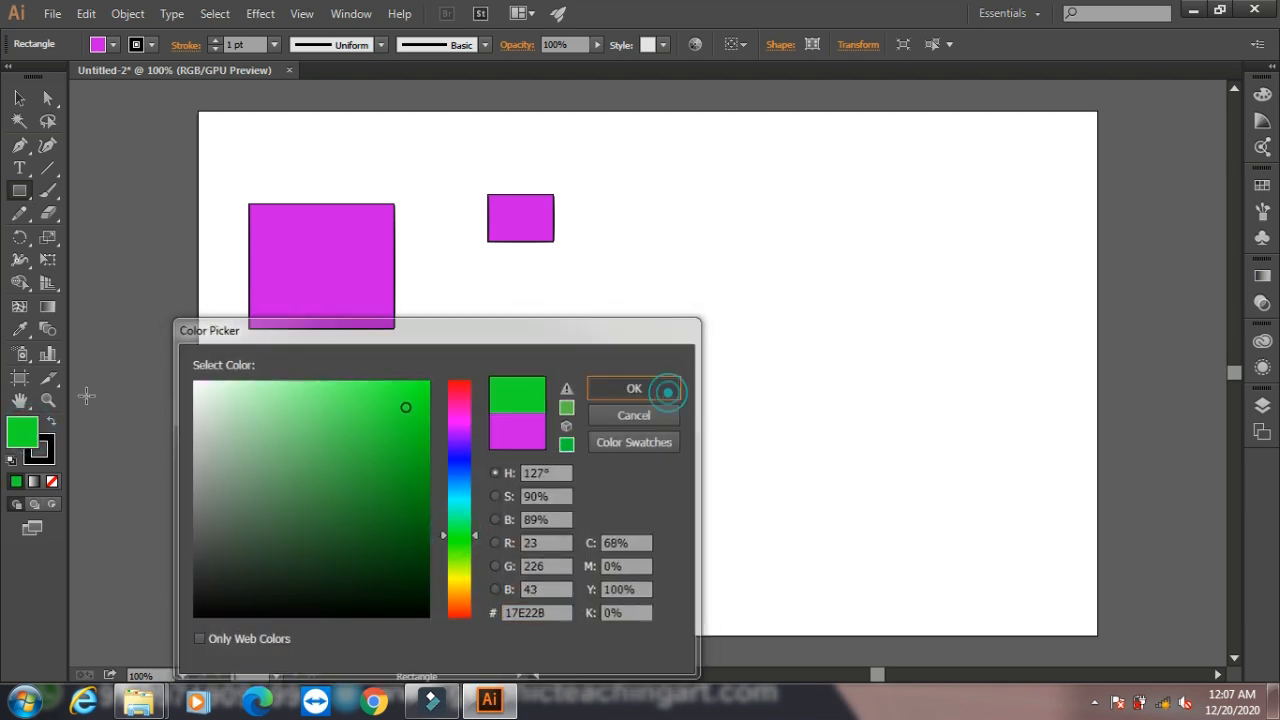
Remove the stroke from the small magenta and green rectangles.
{"action": "left_click", "coordinate": [20, 97]}
{"action": "left_click_drag", "start_coordinate": [462, 166], "coordinate": [638, 506]}
{"action": "left_click", "coordinate": [47, 458]}
{"action": "left_click", "coordinate": [52, 481]}
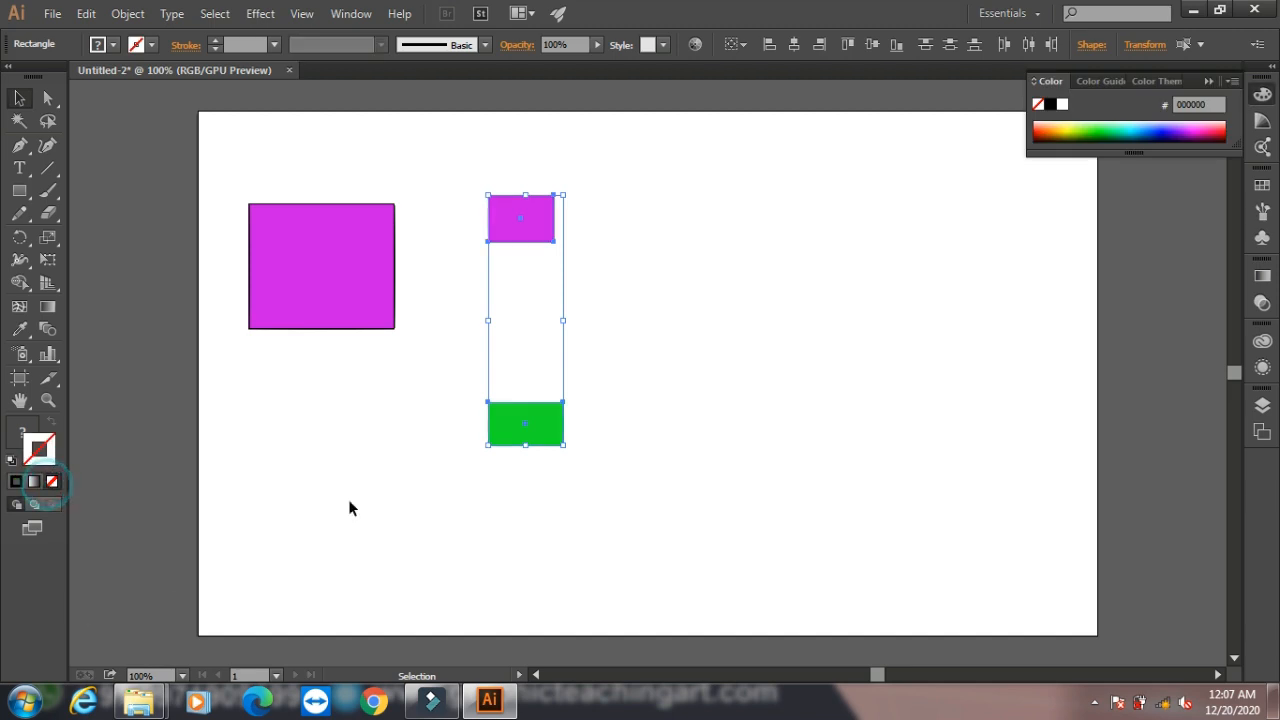
Make a blend between the selected magenta and green rectangles and deselect it.
{"action": "left_click", "coordinate": [133, 15]}
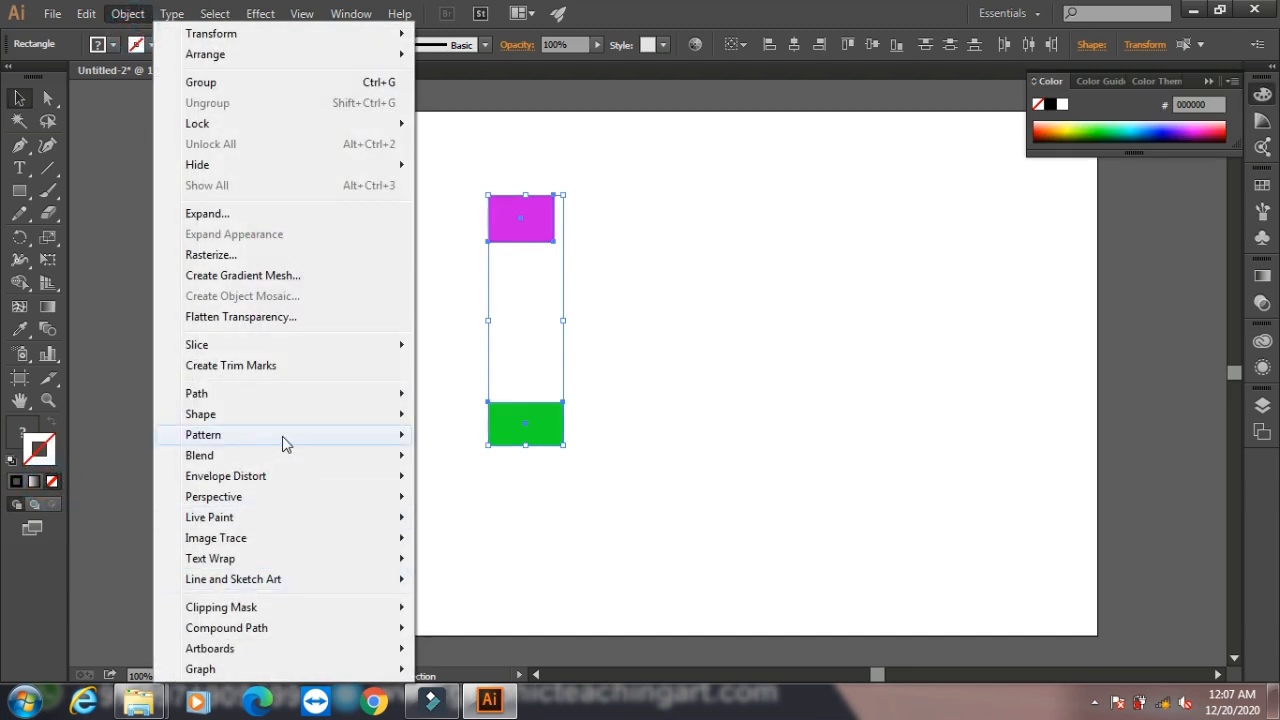
{"action": "mouse_move", "coordinate": [278, 458]}
{"action": "left_click", "coordinate": [445, 456]}
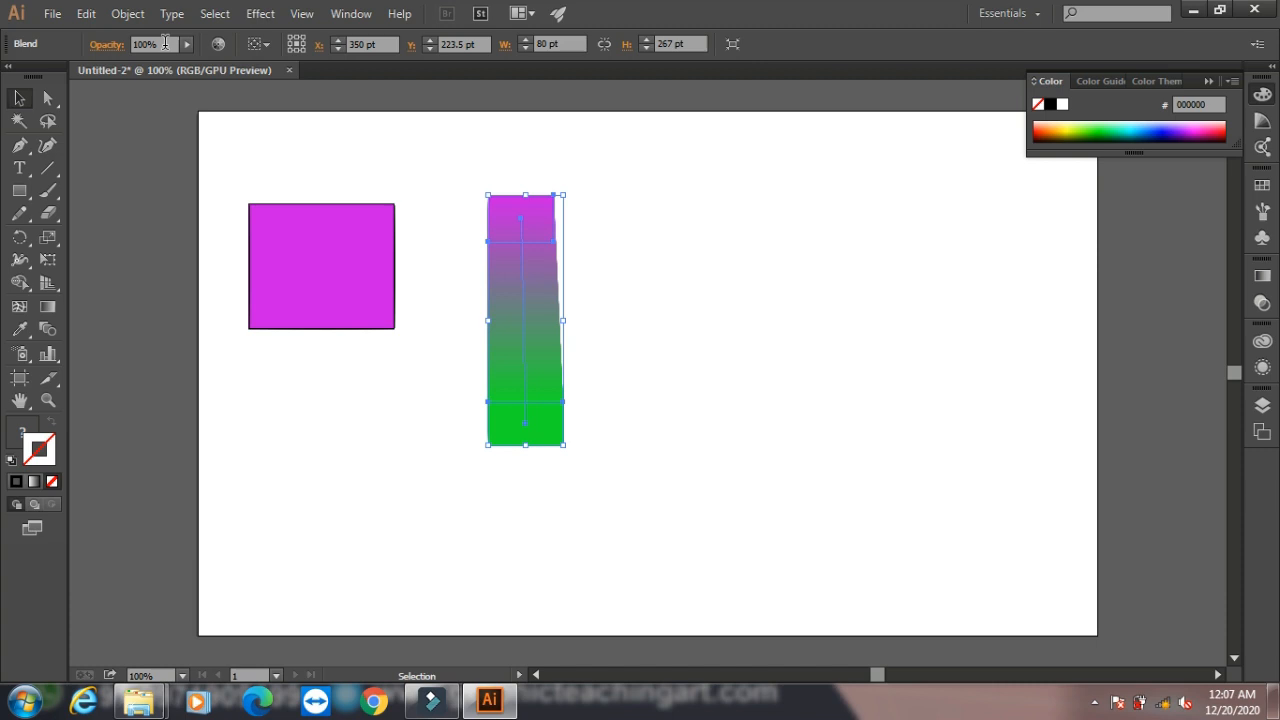
{"action": "left_click", "coordinate": [127, 115]}
{"action": "left_click", "coordinate": [52, 13]}
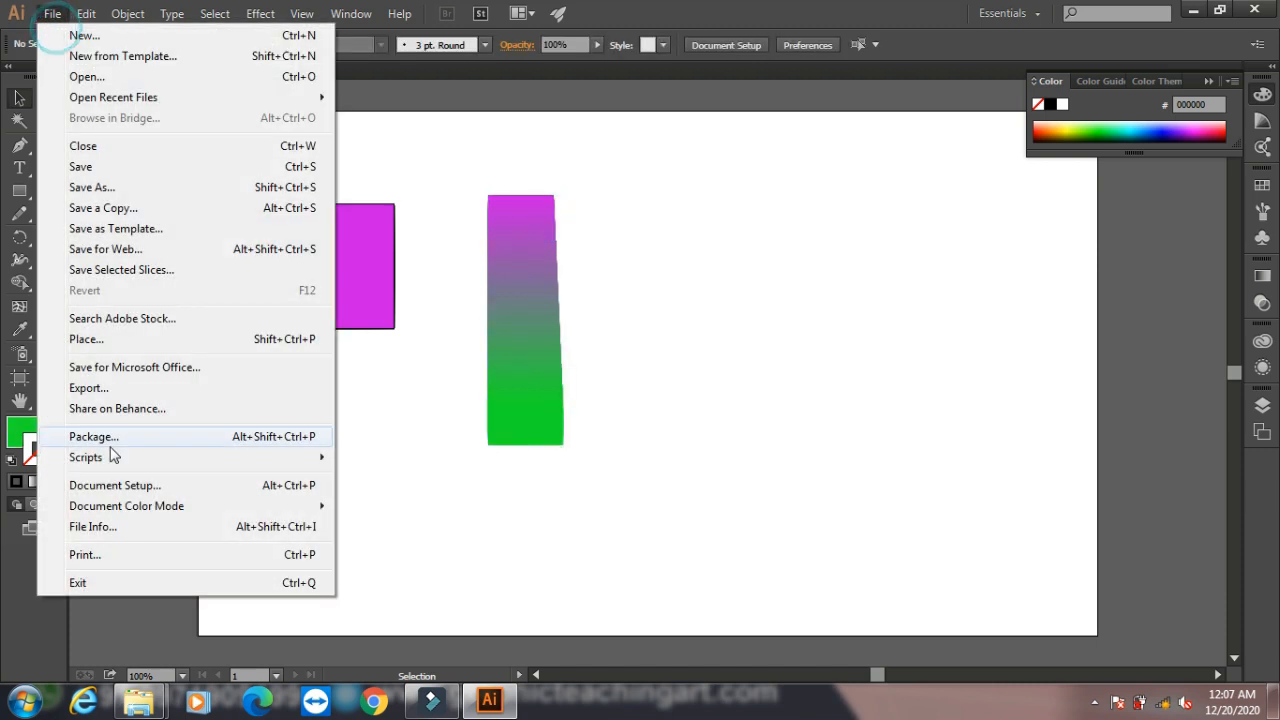
{"action": "left_click", "coordinate": [30, 349]}
{"action": "scroll", "coordinate": [457, 240], "scroll_direction": "down", "scroll_amount": 5}
{"action": "left_click", "coordinate": [218, 293]}
{"action": "left_click", "coordinate": [488, 505]}
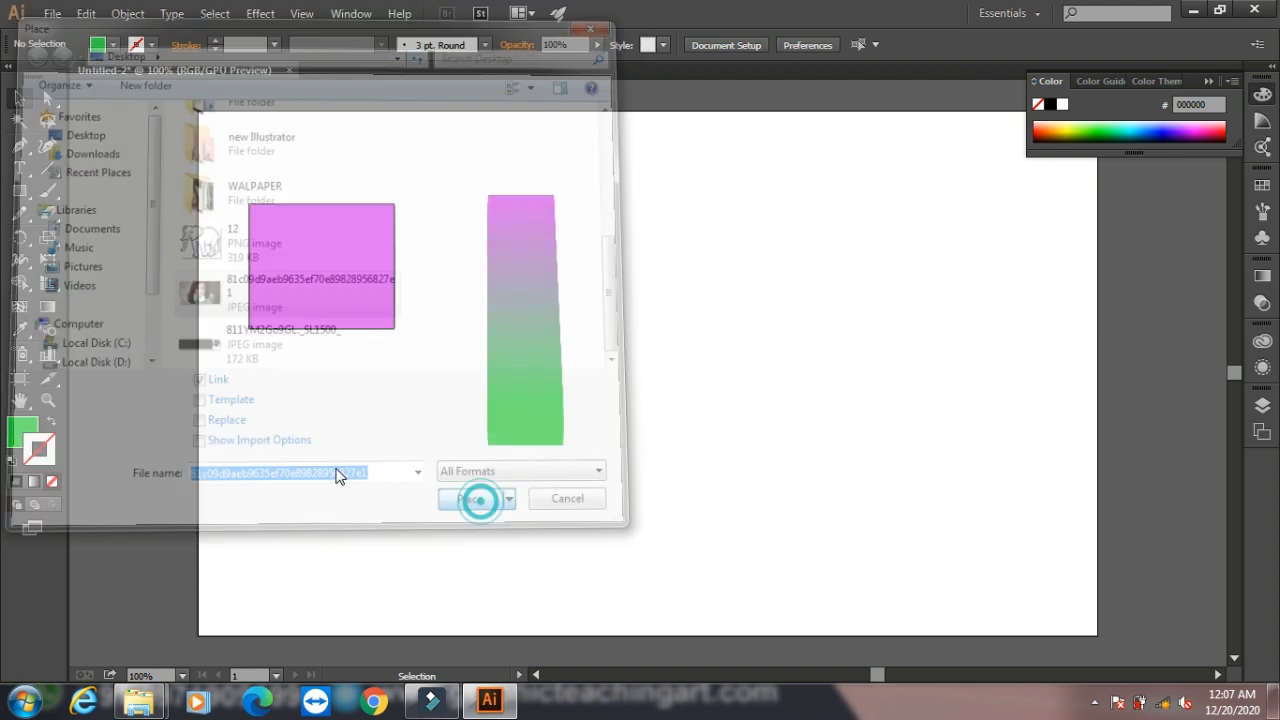
{"action": "left_click", "coordinate": [289, 411]}
Add the point text "fgdgfdfgdf" on the artboard beside the blended shape.
{"action": "left_click", "coordinate": [19, 168]}
{"action": "left_click", "coordinate": [615, 325]}
{"action": "type", "text": "fgdgfdfgd"}
{"action": "left_click", "coordinate": [19, 97]}
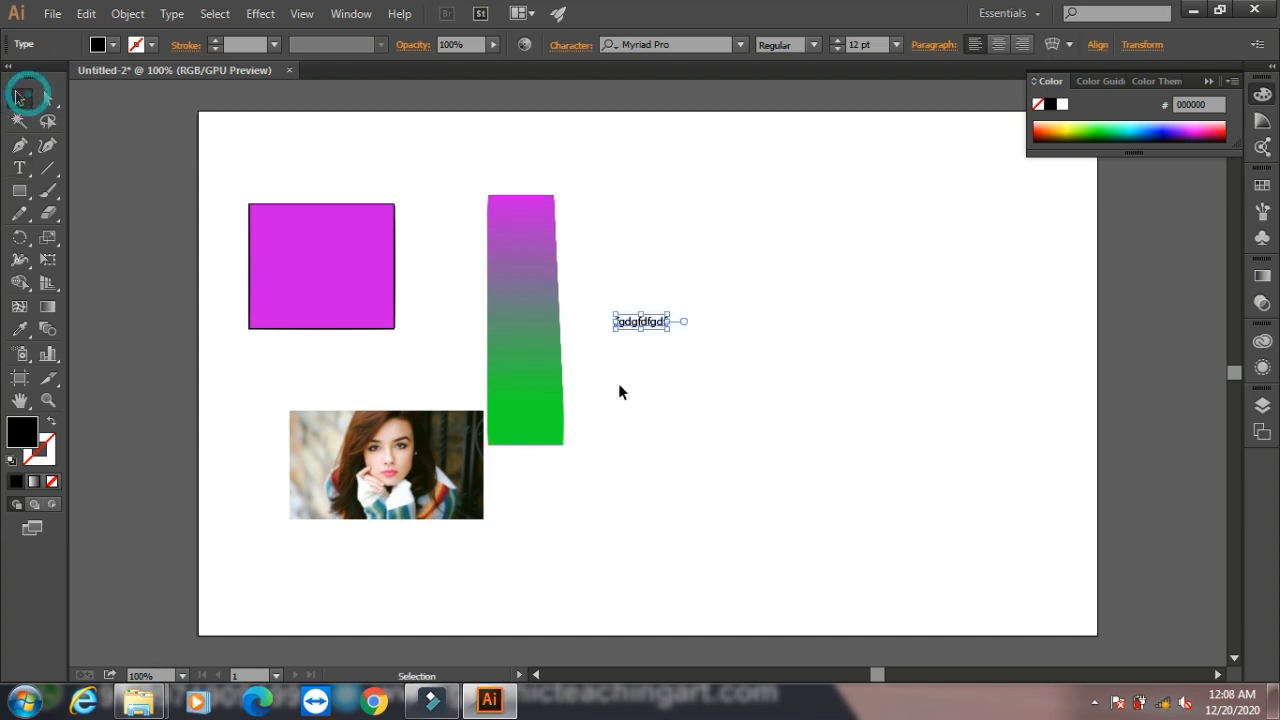
Enlarge the text to about 77.25 pt and place a copy of it below the original.
{"action": "left_click_drag", "start_coordinate": [670, 330], "coordinate": [760, 402]}
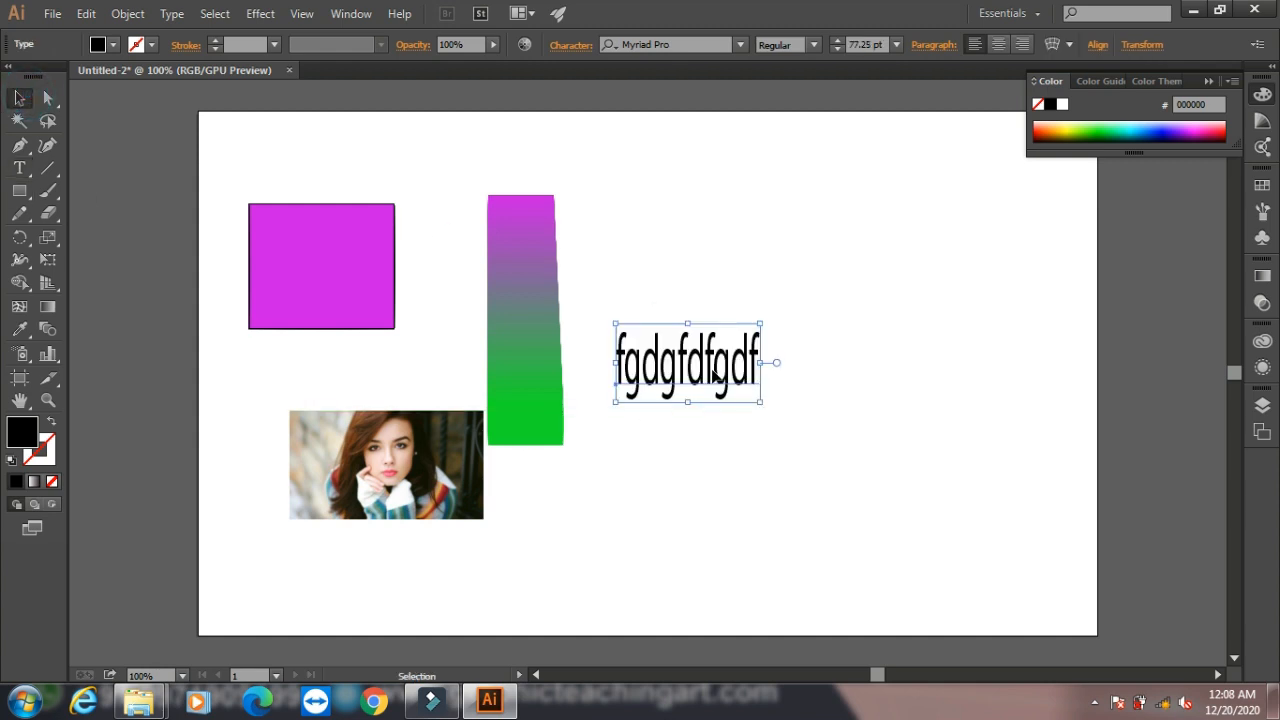
{"action": "left_click_drag", "start_coordinate": [694, 376], "coordinate": [633, 550], "text": "alt"}
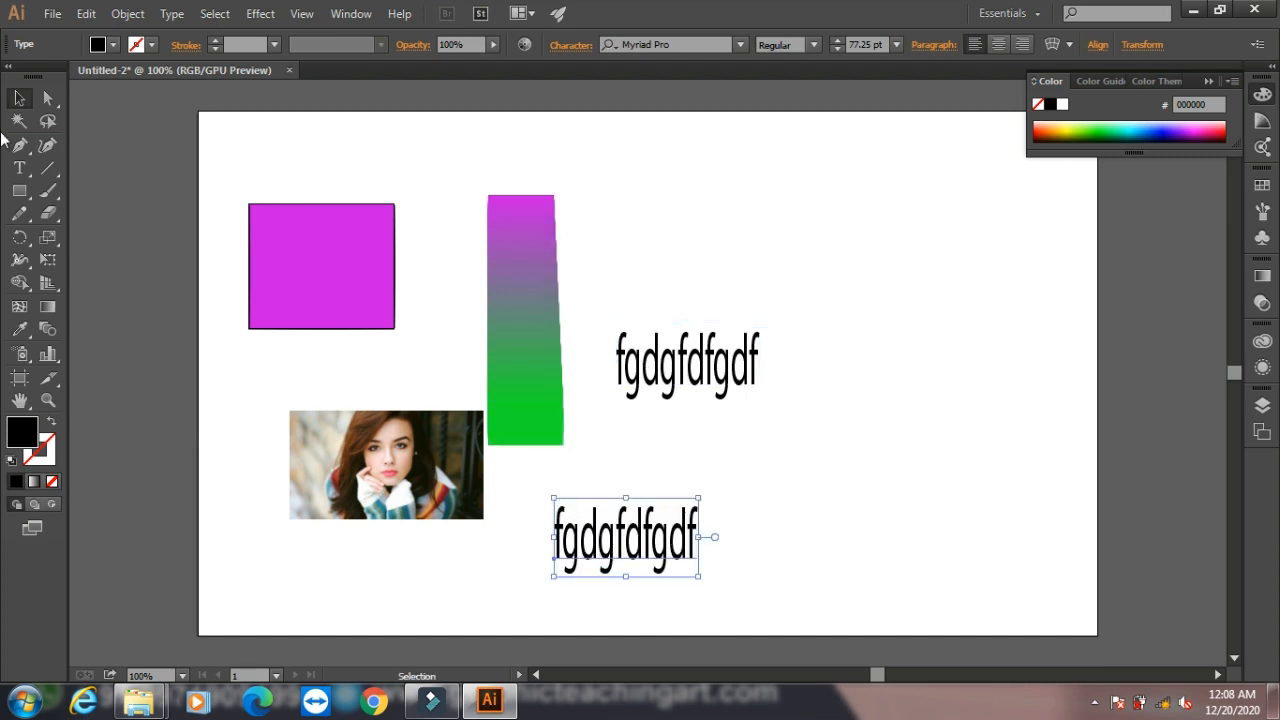
Draw three small slices stepping down diagonally across the artboard's upper-right area.
{"action": "left_click", "coordinate": [47, 378]}
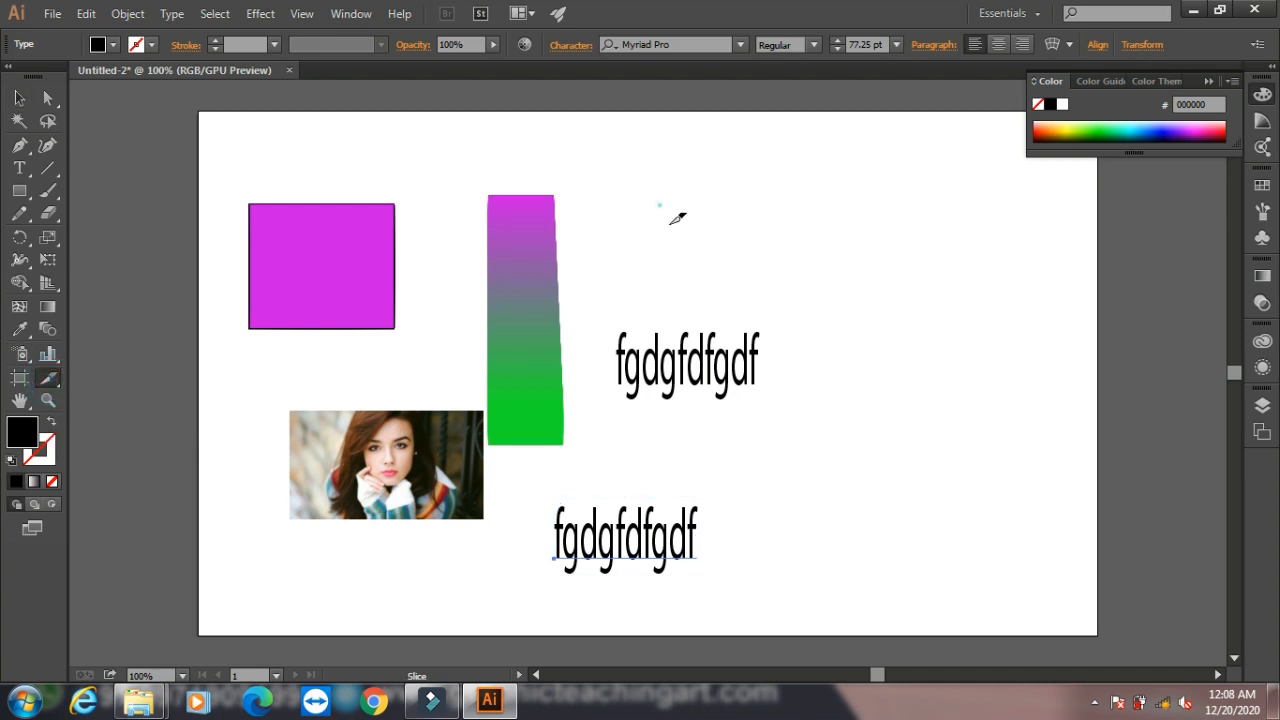
{"action": "left_click_drag", "start_coordinate": [660, 206], "coordinate": [730, 274]}
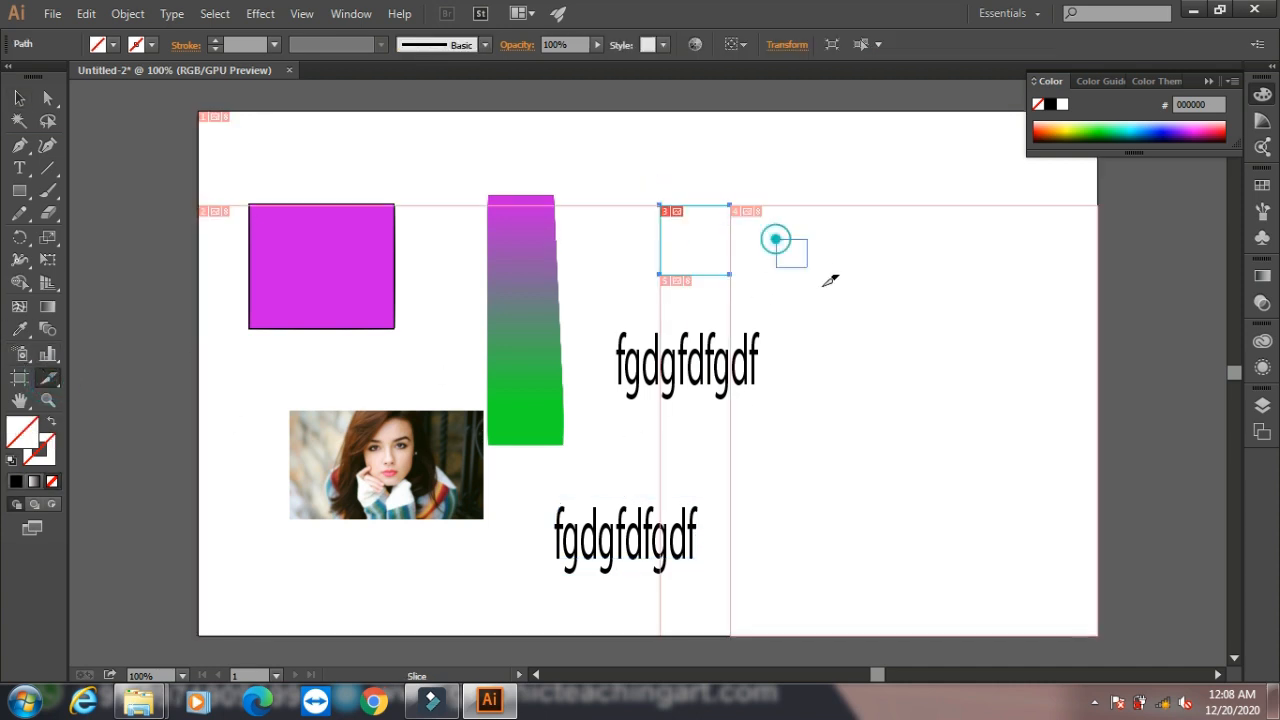
{"action": "left_click_drag", "start_coordinate": [861, 292], "coordinate": [896, 346]}
{"action": "key", "text": "v"}
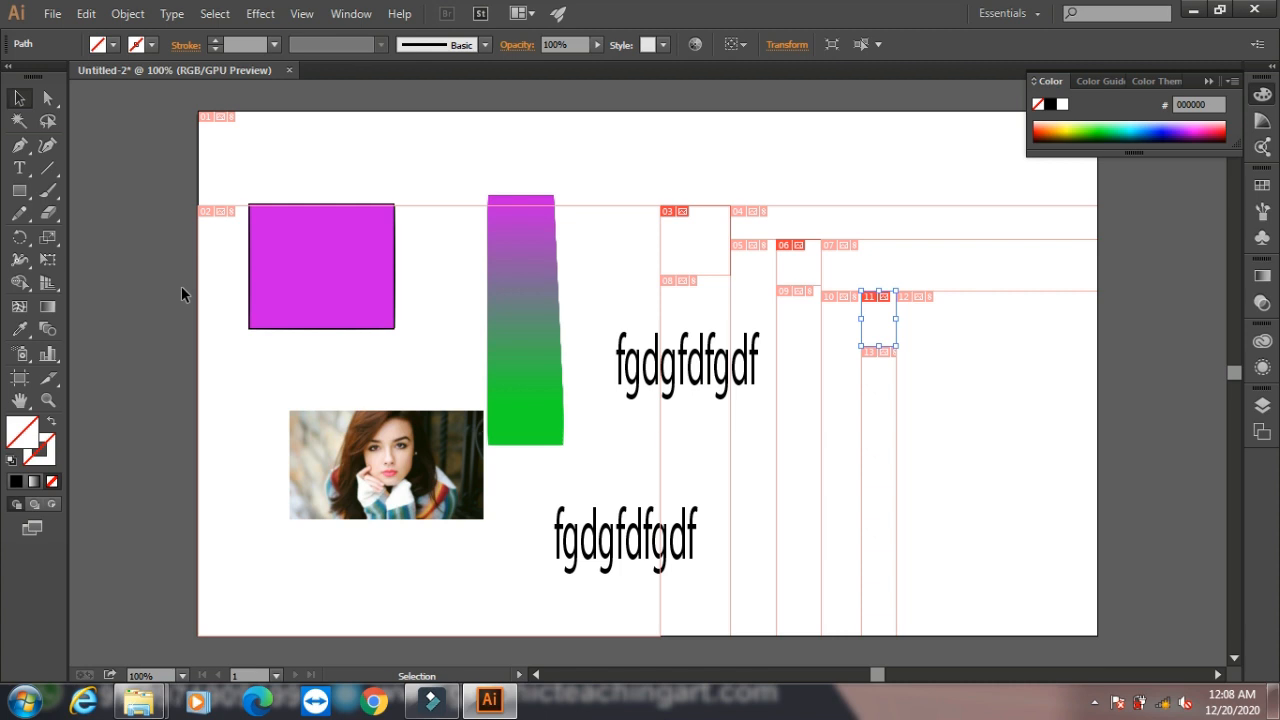
Show the rulers and add three horizontal guides and one vertical guide across the artboard.
{"action": "key", "text": "ctrl+r"}
{"action": "left_click_drag", "start_coordinate": [459, 90], "coordinate": [460, 237]}
{"action": "left_click_drag", "start_coordinate": [484, 90], "coordinate": [470, 323]}
{"action": "left_click_drag", "start_coordinate": [497, 90], "coordinate": [487, 387]}
{"action": "left_click_drag", "start_coordinate": [72, 362], "coordinate": [304, 366]}
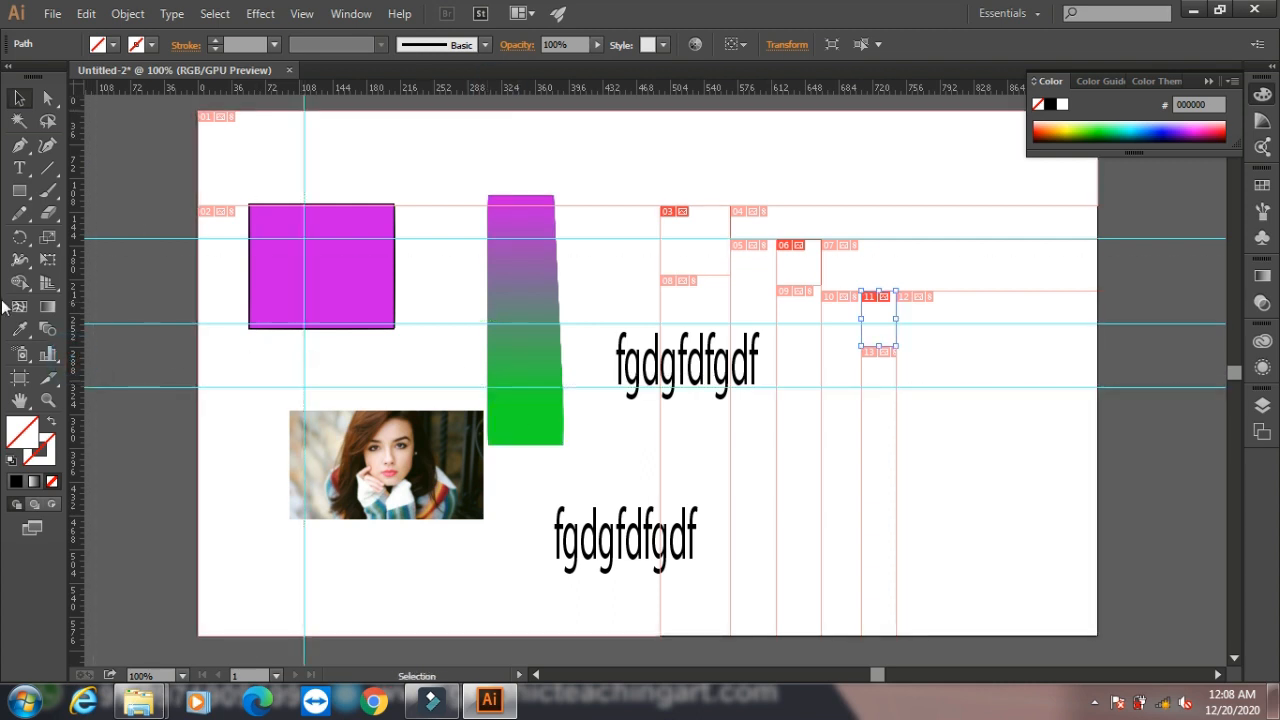
Position the print tiling page over the upper part of the artboard and display the perspective grid.
{"action": "left_click", "coordinate": [21, 353]}
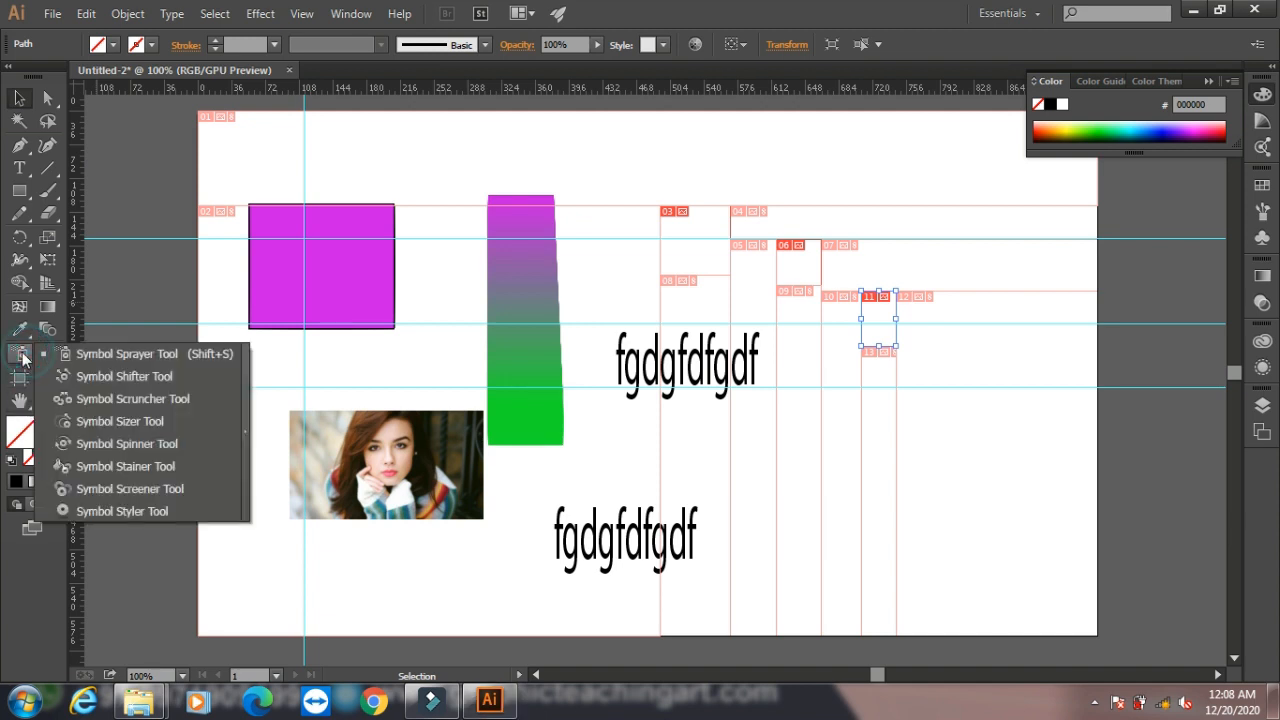
{"action": "left_click", "coordinate": [20, 398]}
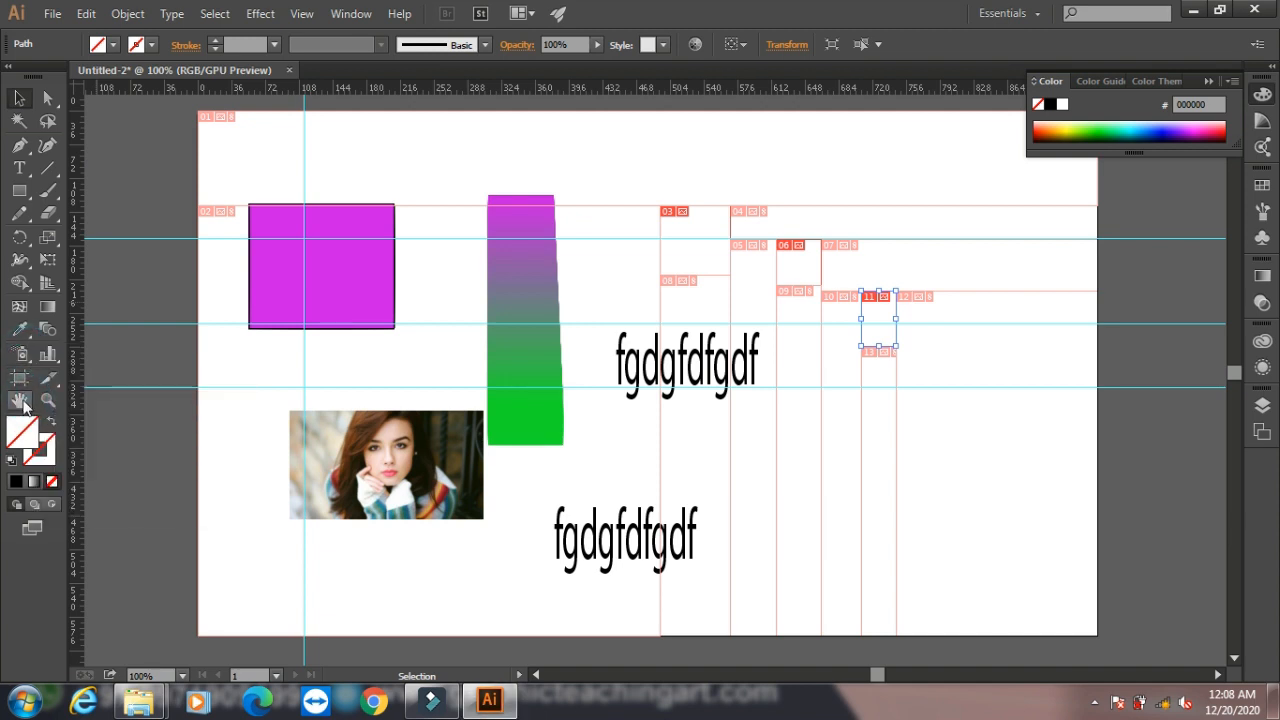
{"action": "left_click", "coordinate": [110, 423]}
{"action": "left_click", "coordinate": [432, 324]}
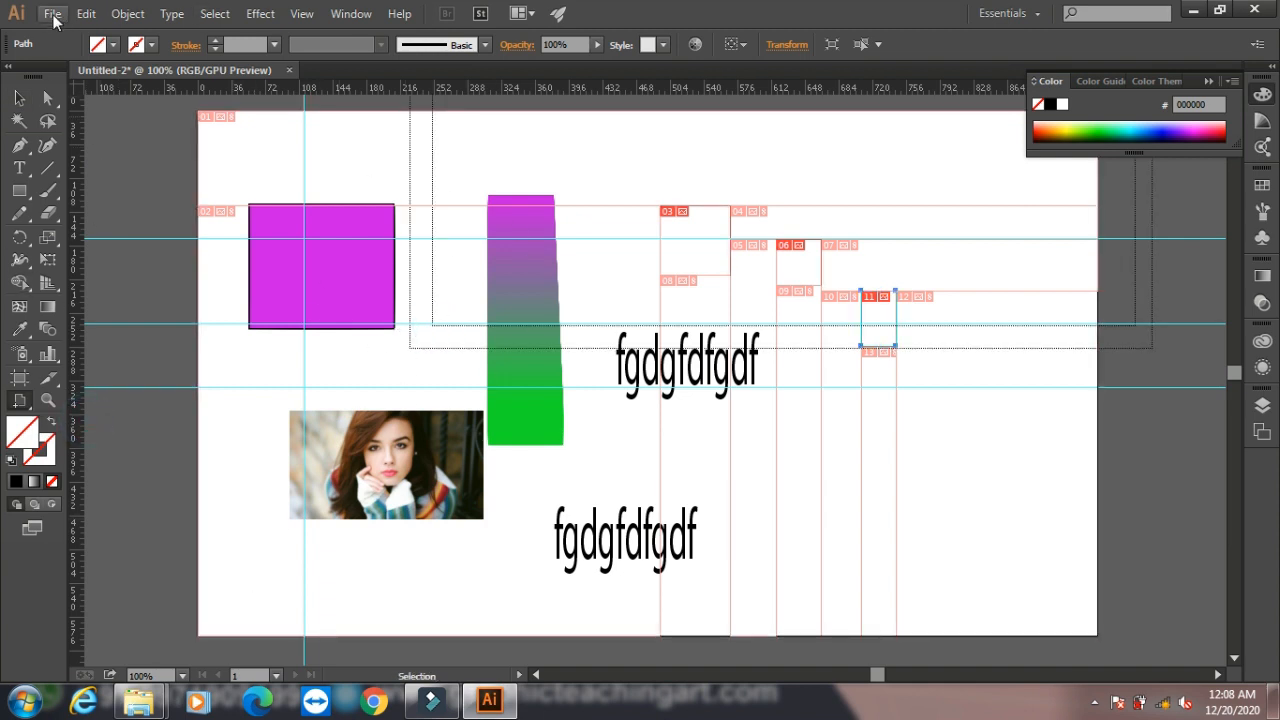
{"action": "left_click", "coordinate": [47, 283]}
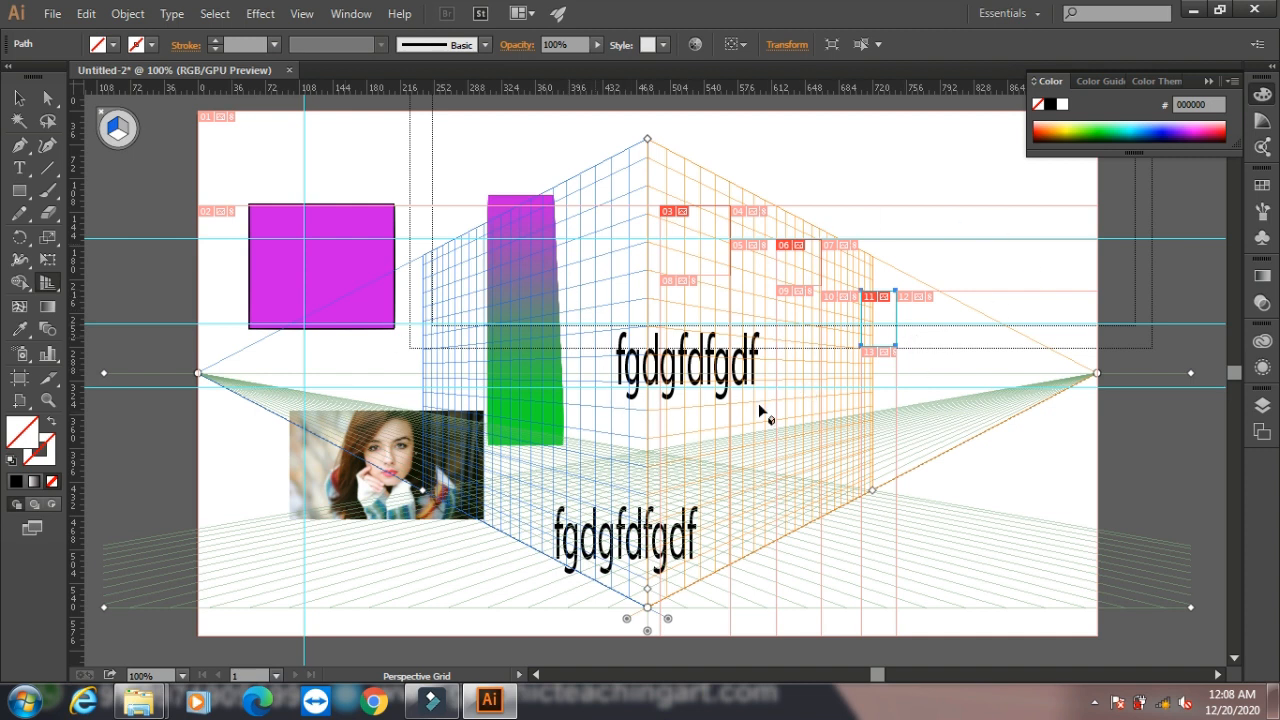
Examine the artwork in Outline view and return to GPU Preview.
{"action": "left_click", "coordinate": [303, 14]}
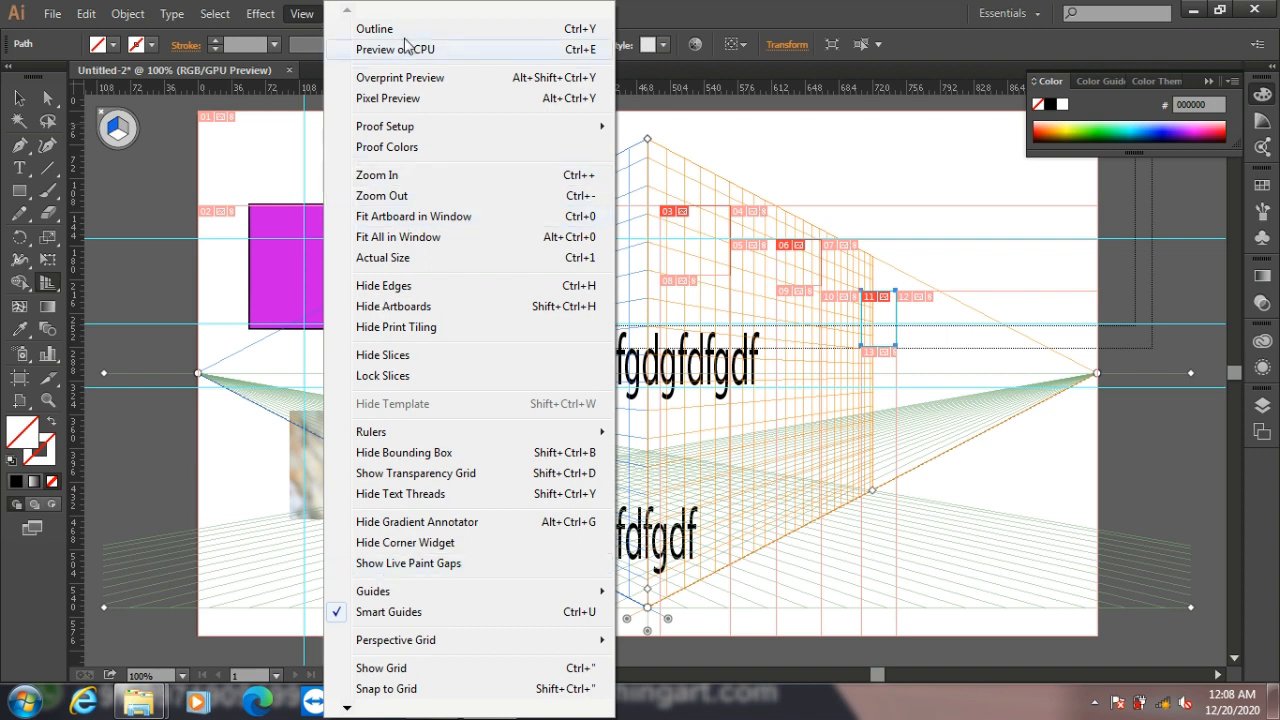
{"action": "left_click", "coordinate": [346, 28]}
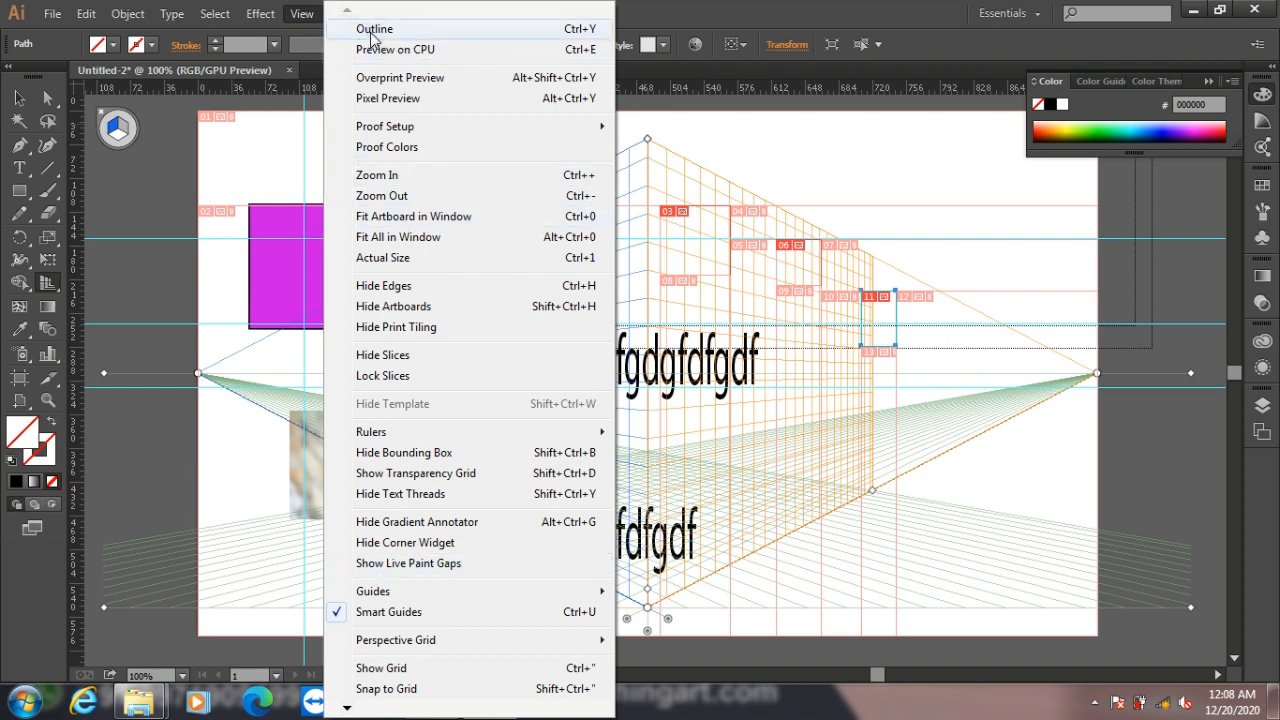
{"action": "left_click", "coordinate": [398, 31]}
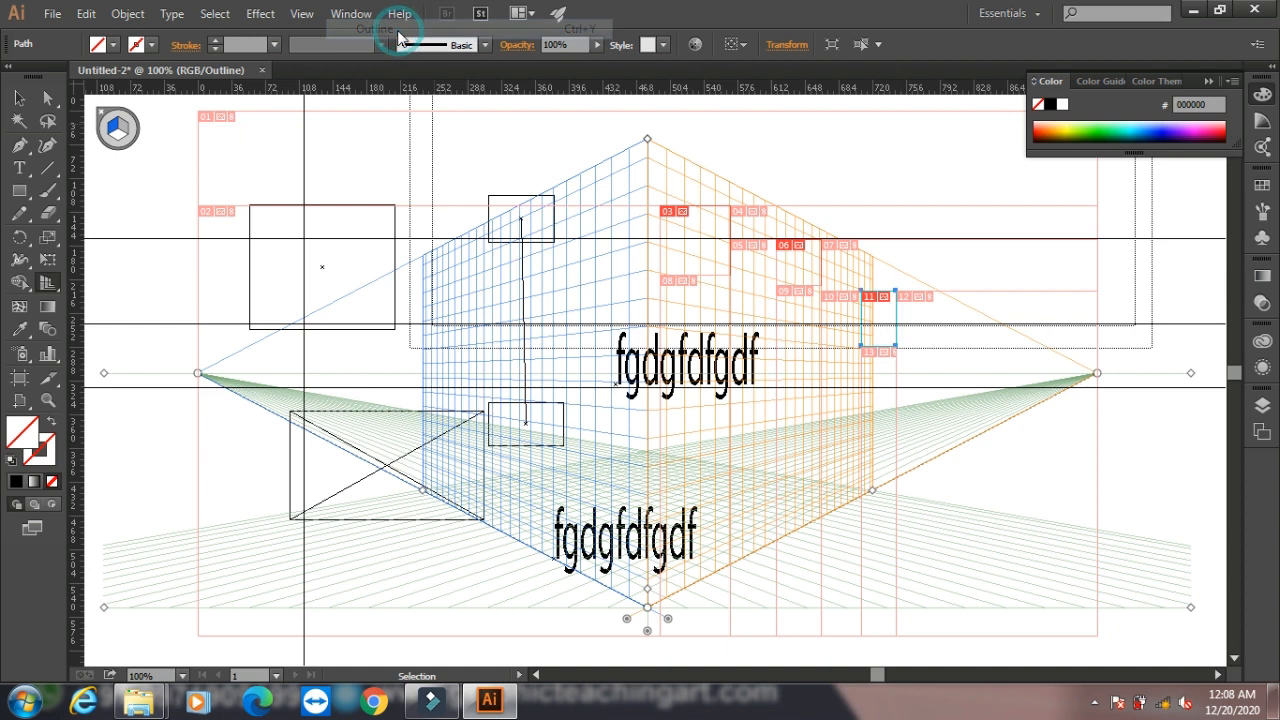
{"action": "right_click", "coordinate": [633, 413]}
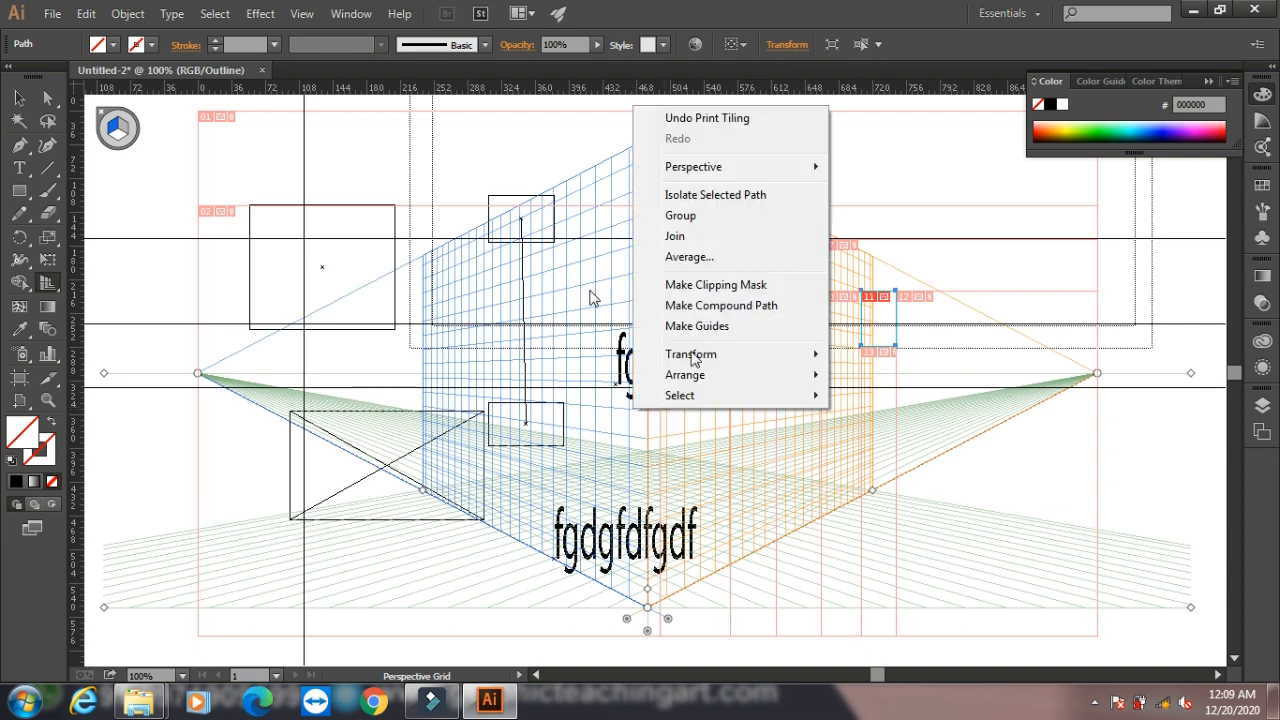
{"action": "left_click", "coordinate": [368, 144]}
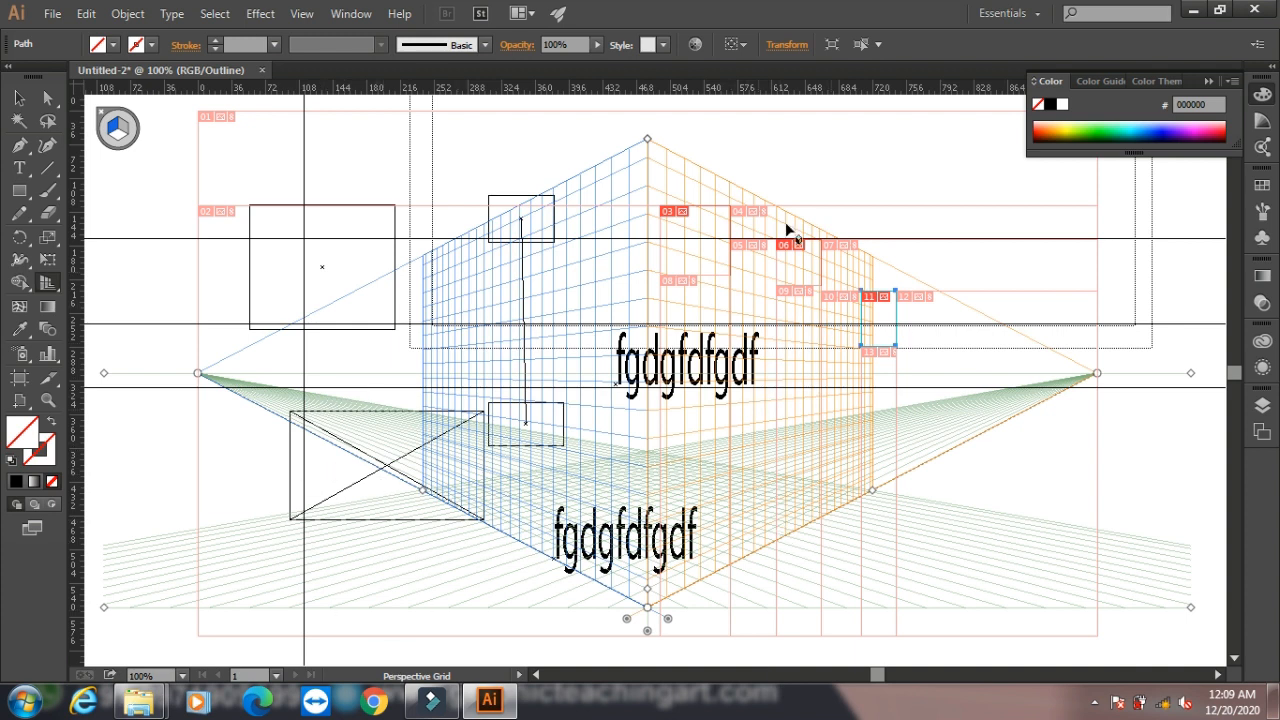
{"action": "left_click", "coordinate": [303, 14]}
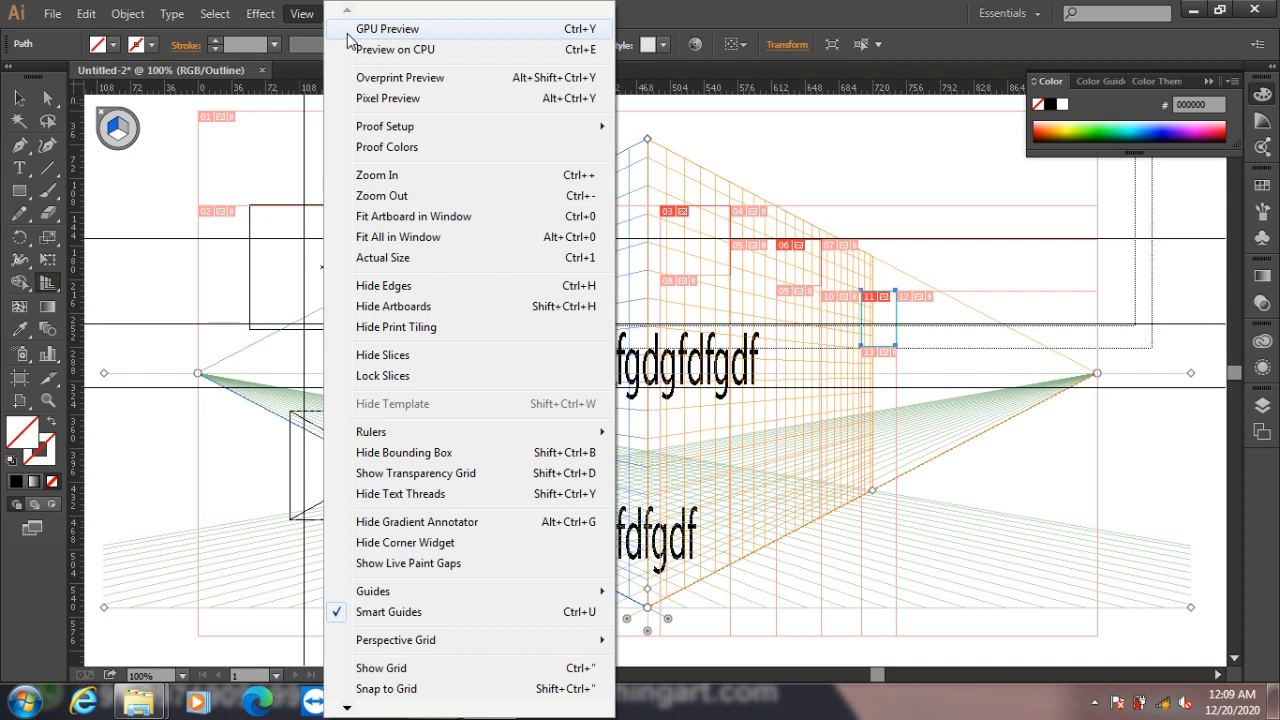
{"action": "left_click", "coordinate": [369, 30]}
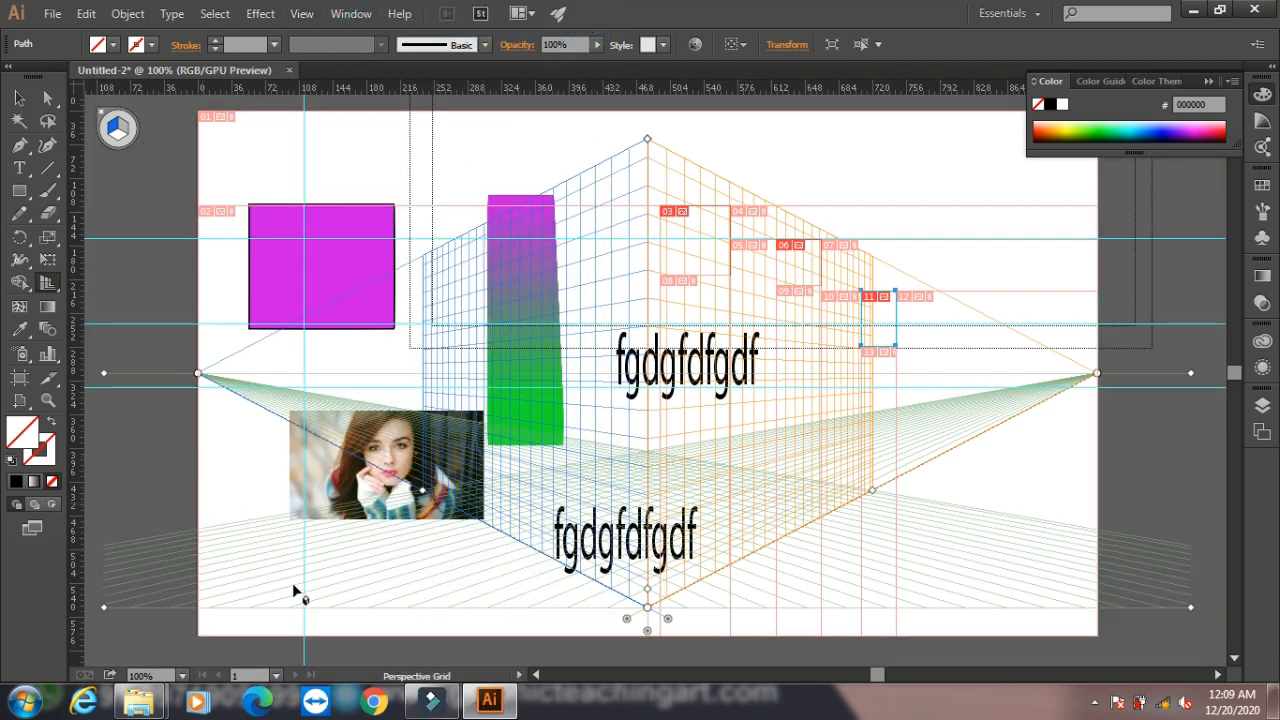
Enlarge the placed portrait photo to about 419 by 245 pt and move it to the artboard's upper-right corner.
{"action": "key", "text": "v"}
{"action": "left_click", "coordinate": [19, 98]}
{"action": "left_click_drag", "start_coordinate": [325, 486], "coordinate": [272, 500]}
{"action": "left_click_drag", "start_coordinate": [432, 426], "coordinate": [630, 303]}
{"action": "left_click_drag", "start_coordinate": [340, 349], "coordinate": [832, 126]}
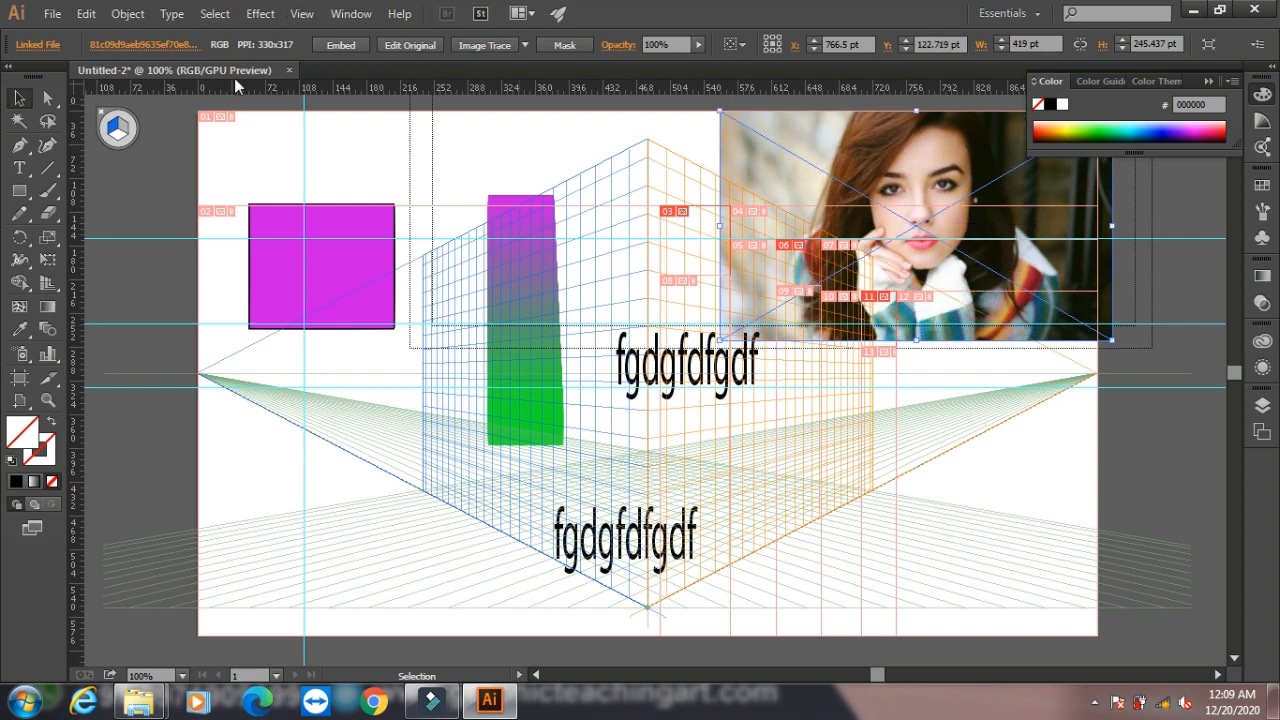
Rasterize the portrait photo in RGB at 300 ppi with a white background.
{"action": "left_click", "coordinate": [130, 14]}
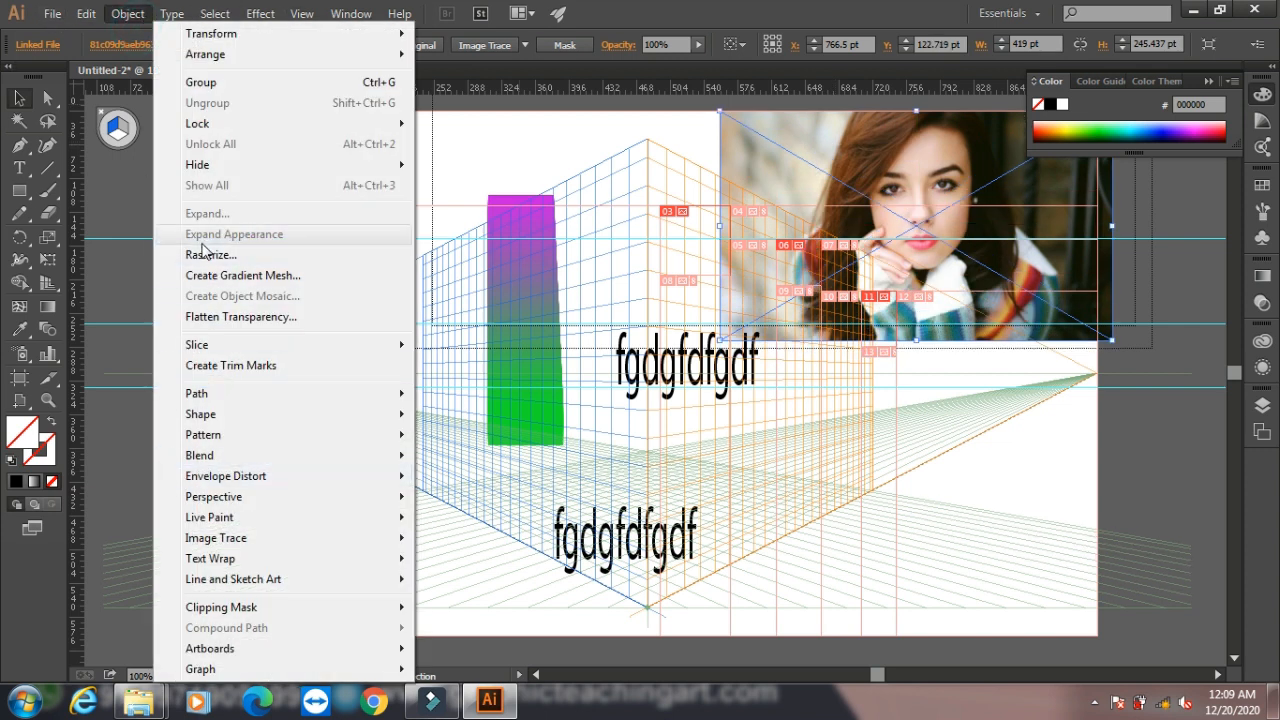
{"action": "left_click", "coordinate": [205, 255]}
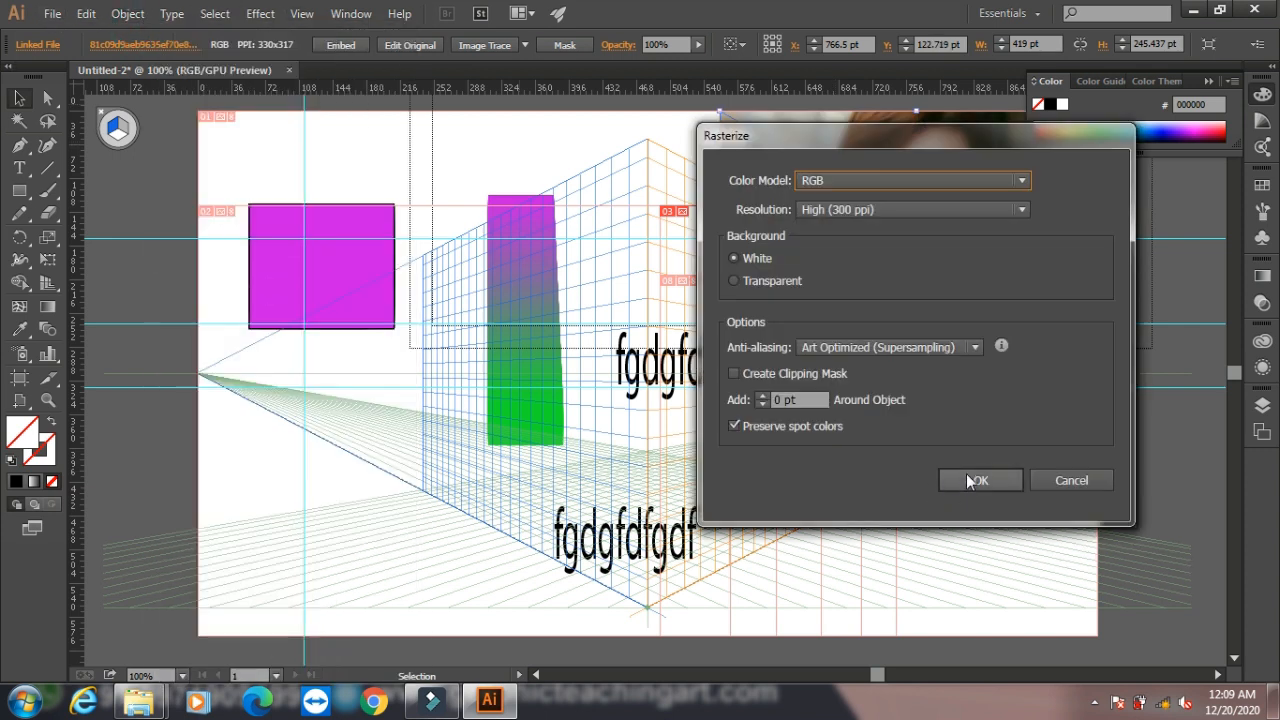
{"action": "left_click", "coordinate": [968, 481]}
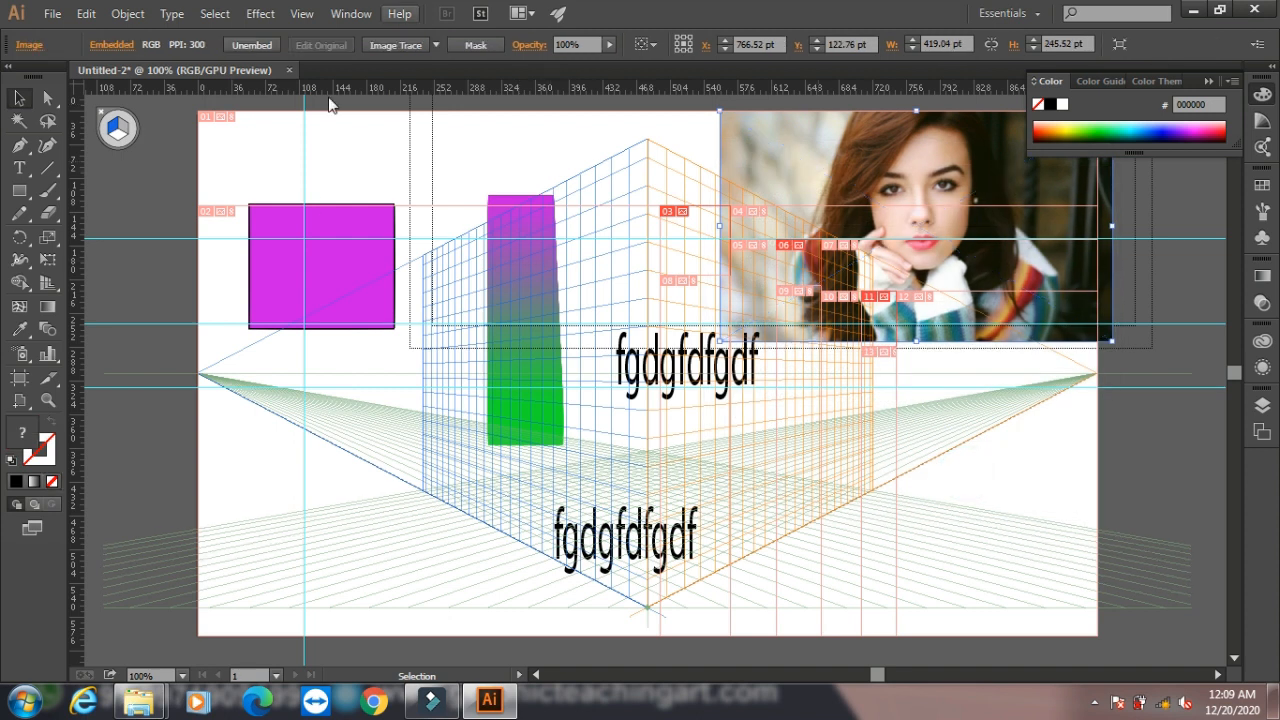
Place the linked elephant image 12.png in the artboard's lower-left area, about 291 by 228 pt.
{"action": "left_click", "coordinate": [262, 16]}
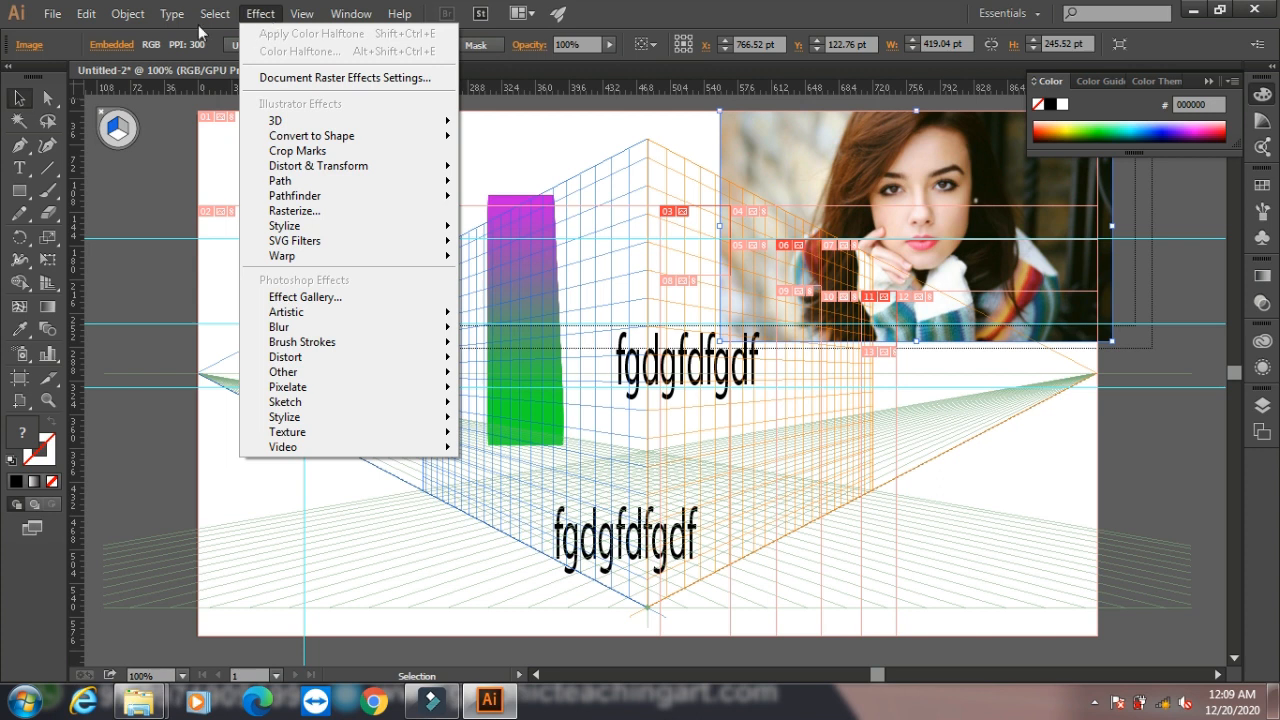
{"action": "left_click", "coordinate": [52, 13]}
{"action": "left_click", "coordinate": [86, 339]}
{"action": "scroll", "coordinate": [491, 269], "scroll_direction": "down", "scroll_amount": 5}
{"action": "left_click", "coordinate": [202, 262]}
{"action": "left_click", "coordinate": [460, 506]}
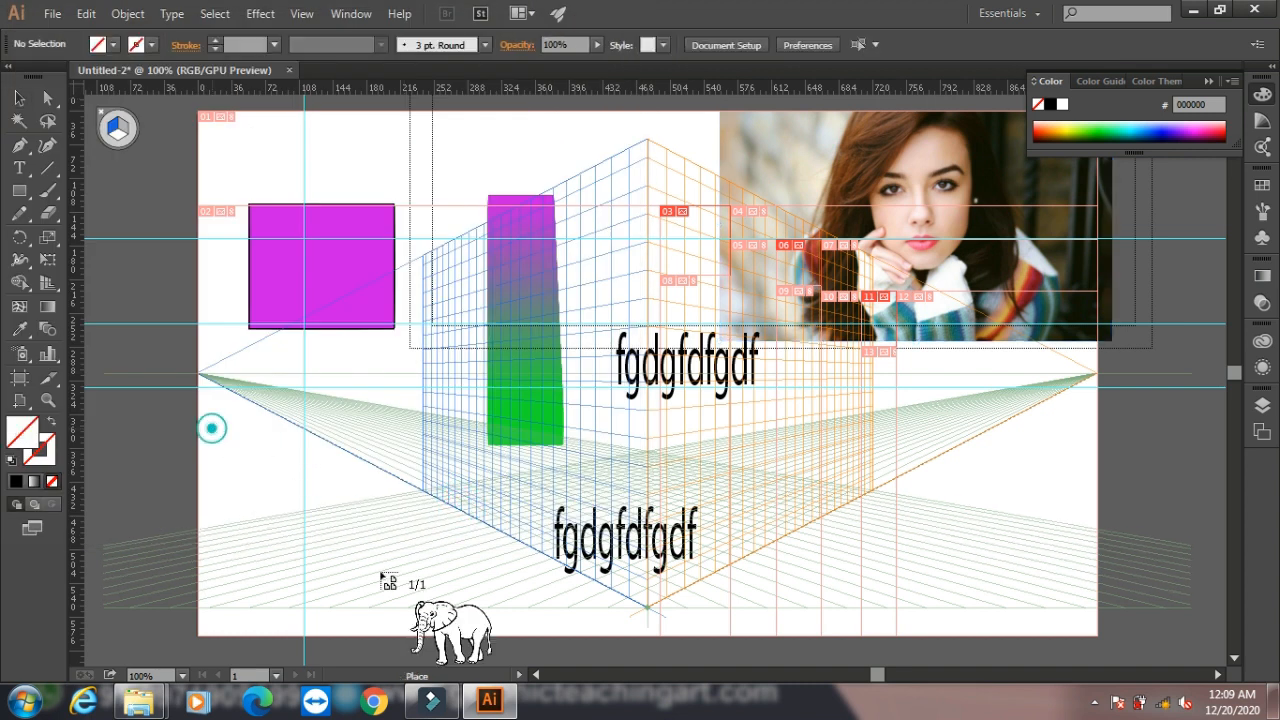
{"action": "left_click_drag", "start_coordinate": [211, 428], "coordinate": [485, 641]}
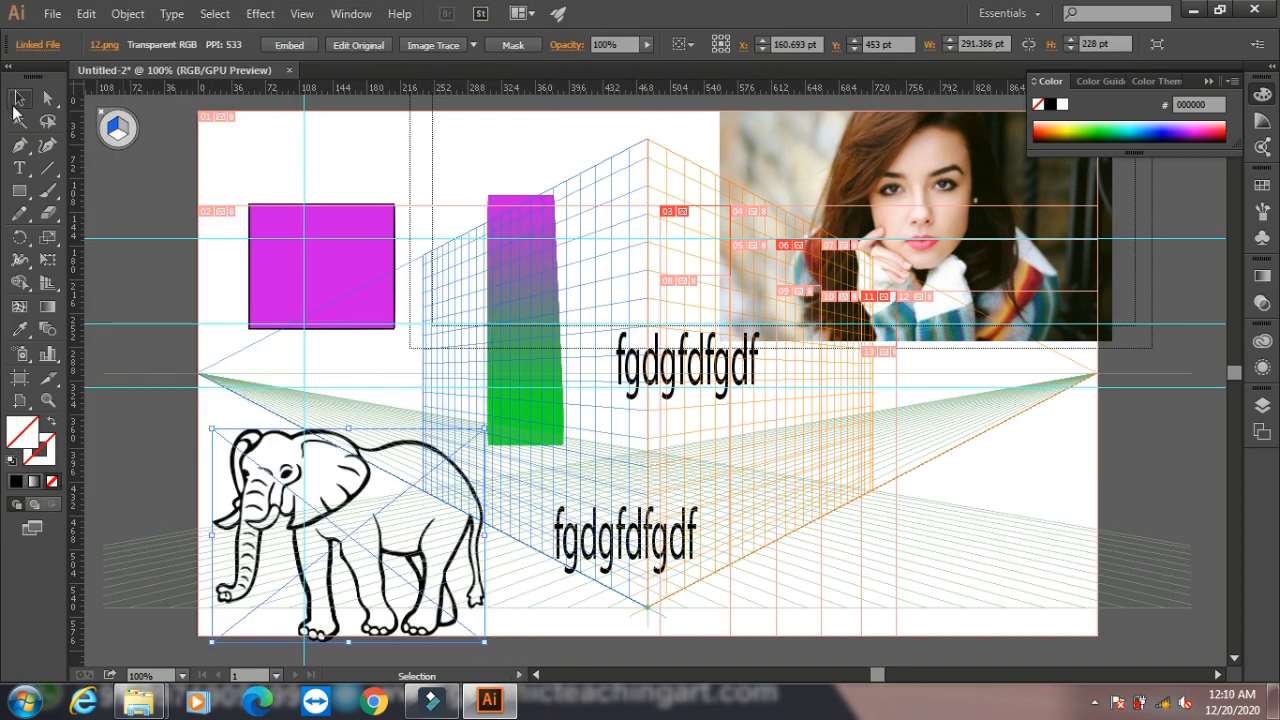
Compare the artwork in Preview on CPU with GPU Preview, ending in GPU Preview.
{"action": "left_click", "coordinate": [18, 98]}
{"action": "left_click", "coordinate": [304, 14]}
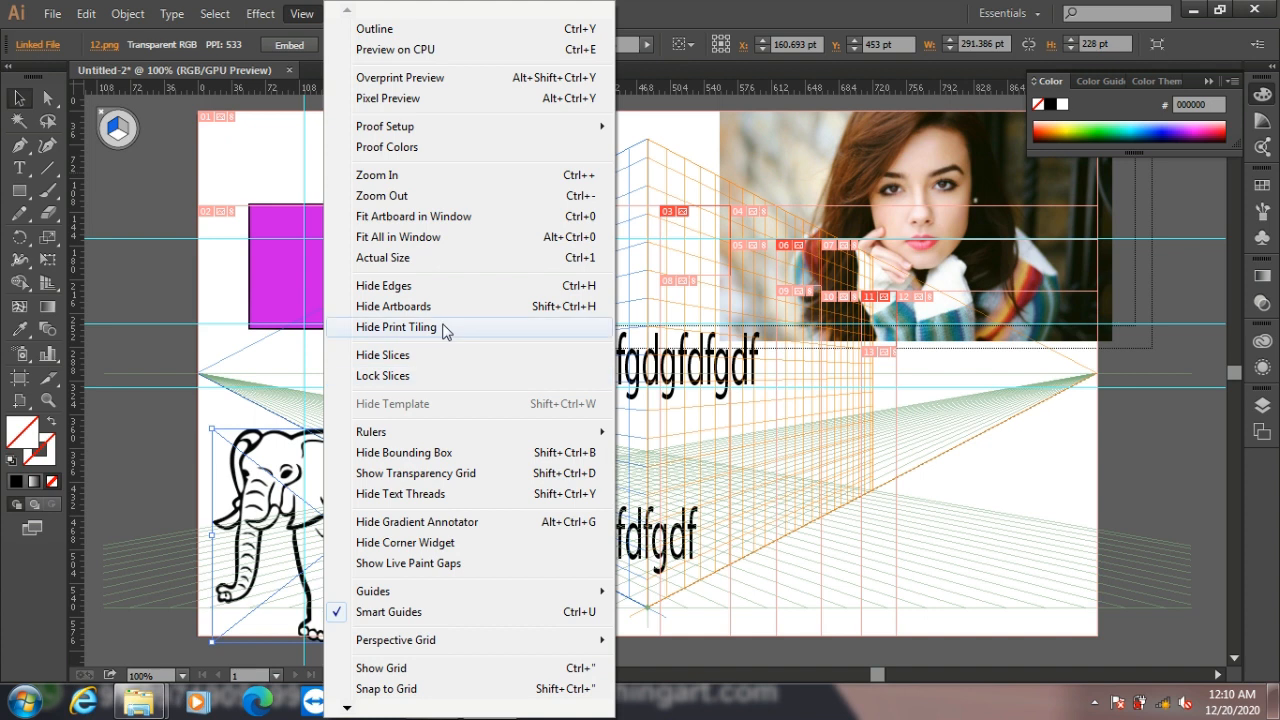
{"action": "left_click", "coordinate": [427, 50]}
{"action": "left_click", "coordinate": [304, 14]}
{"action": "left_click", "coordinate": [385, 50]}
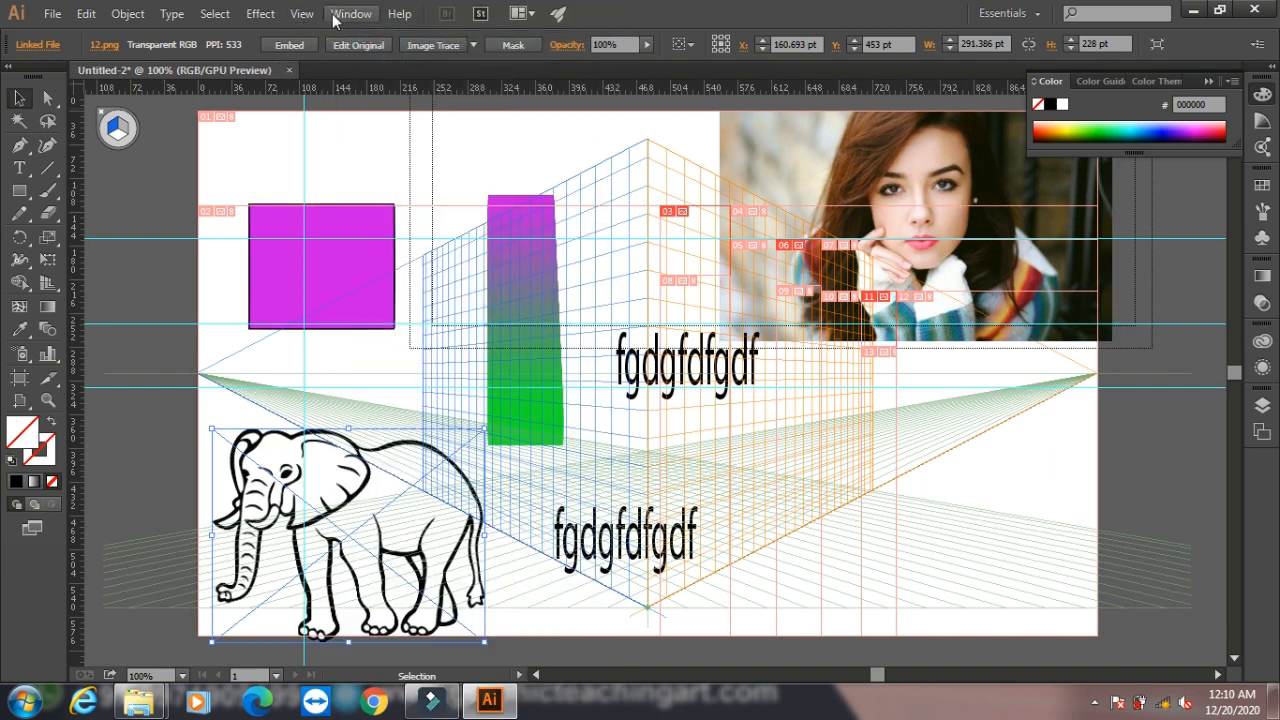
{"action": "left_click", "coordinate": [301, 14]}
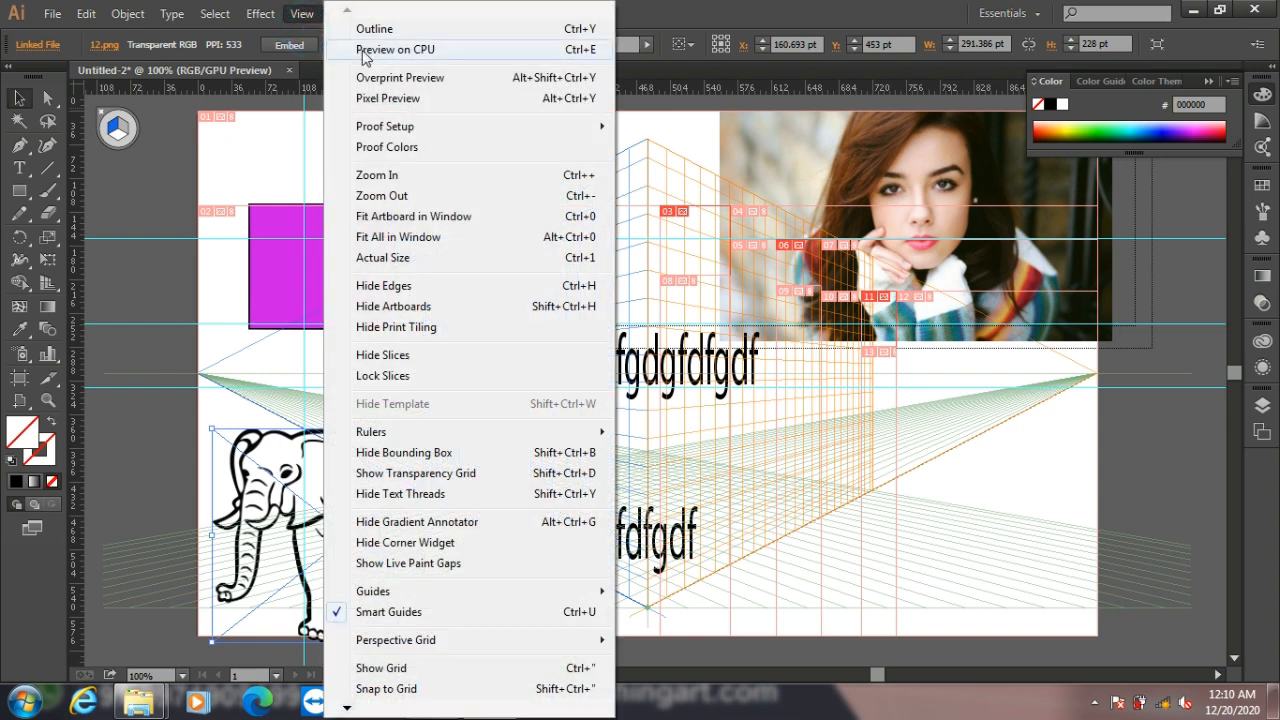
{"action": "left_click", "coordinate": [363, 50]}
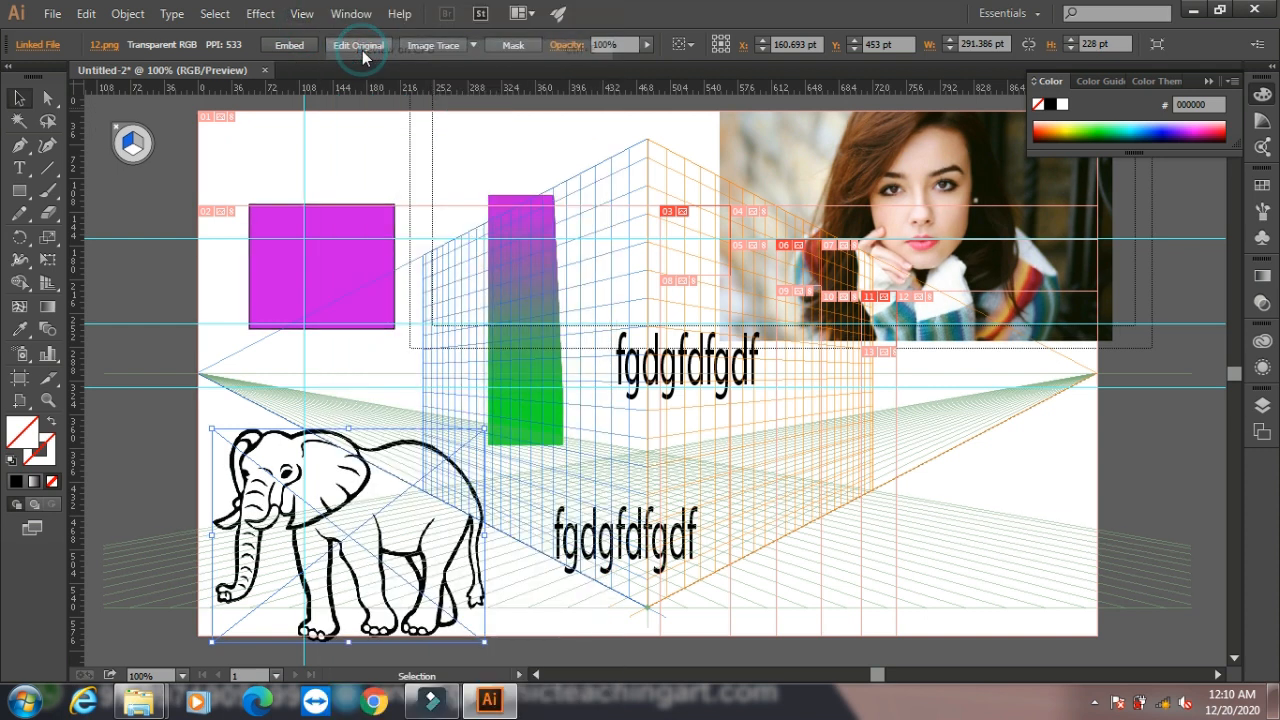
{"action": "left_click", "coordinate": [302, 14]}
{"action": "left_click", "coordinate": [361, 52]}
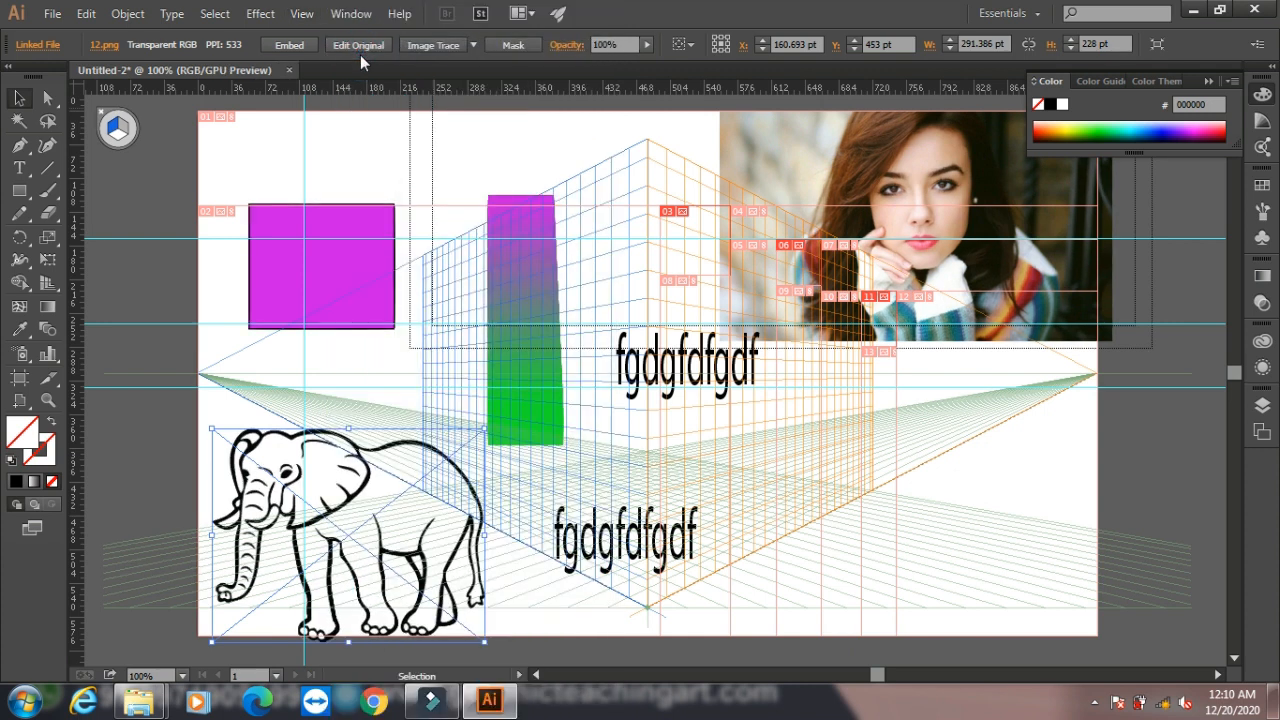
Examine the artwork in Overprint Preview and turn that preview off again.
{"action": "left_click", "coordinate": [301, 13]}
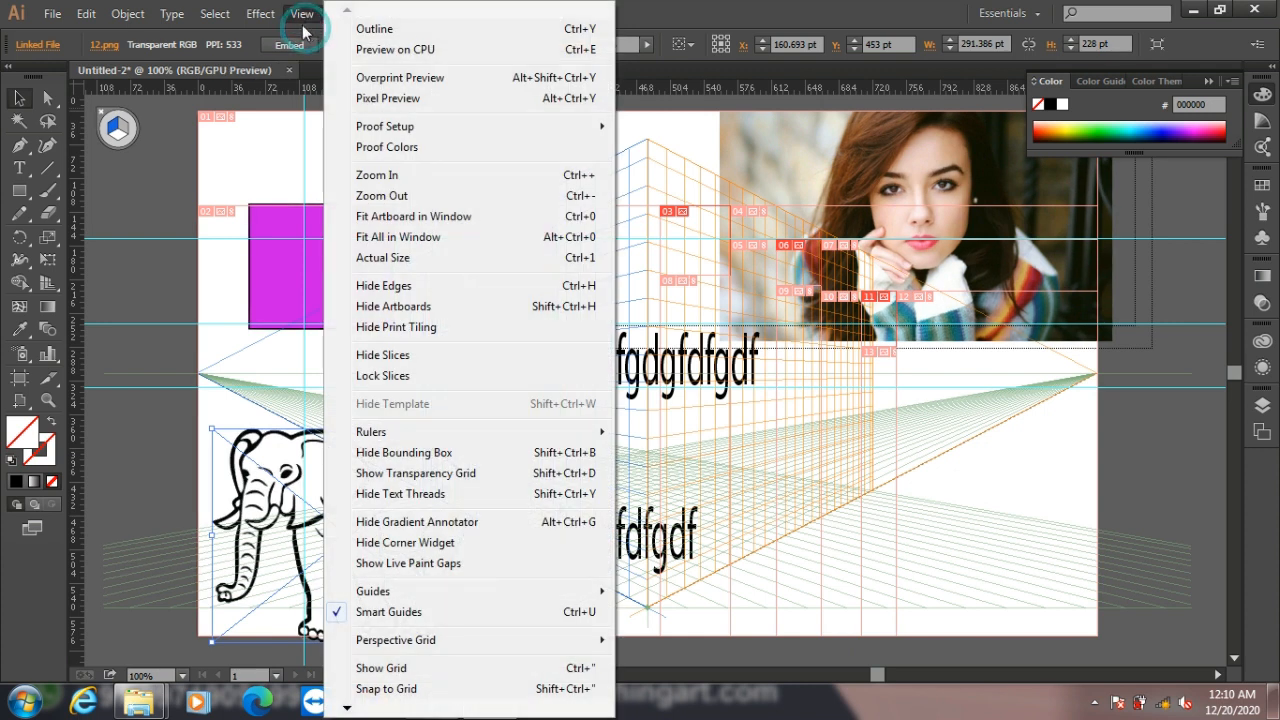
{"action": "left_click", "coordinate": [410, 78]}
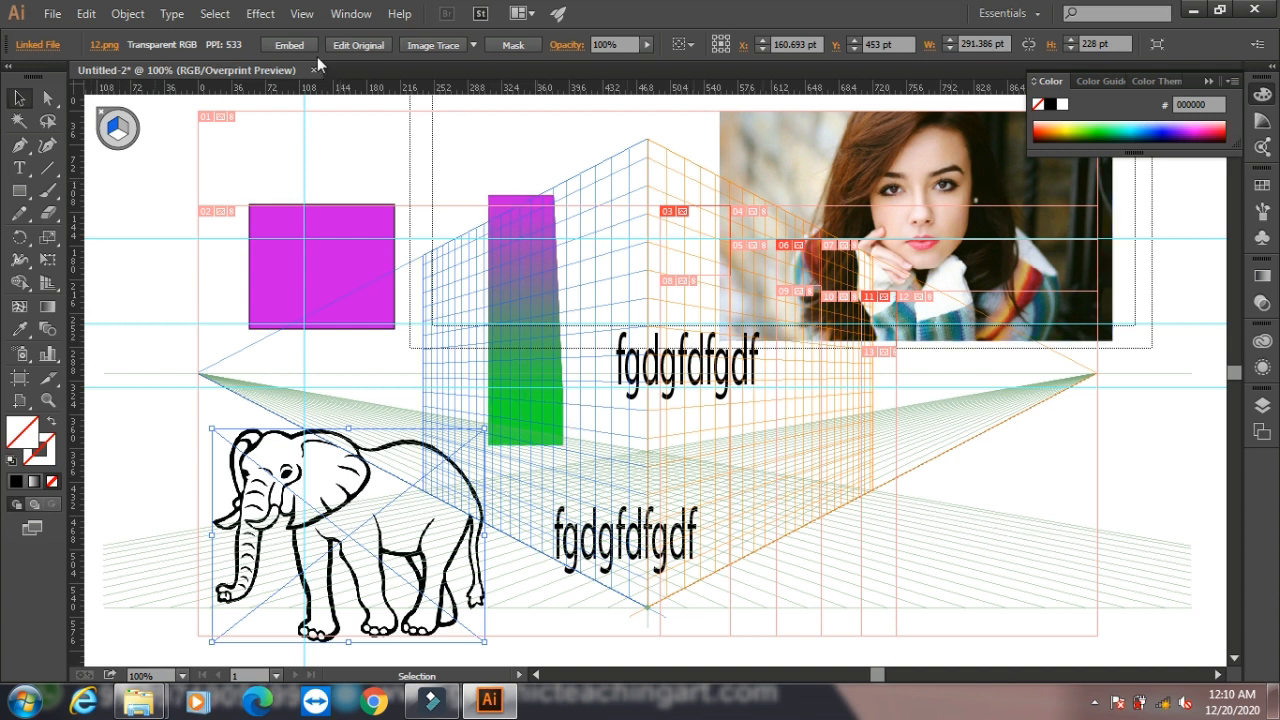
{"action": "left_click", "coordinate": [302, 13]}
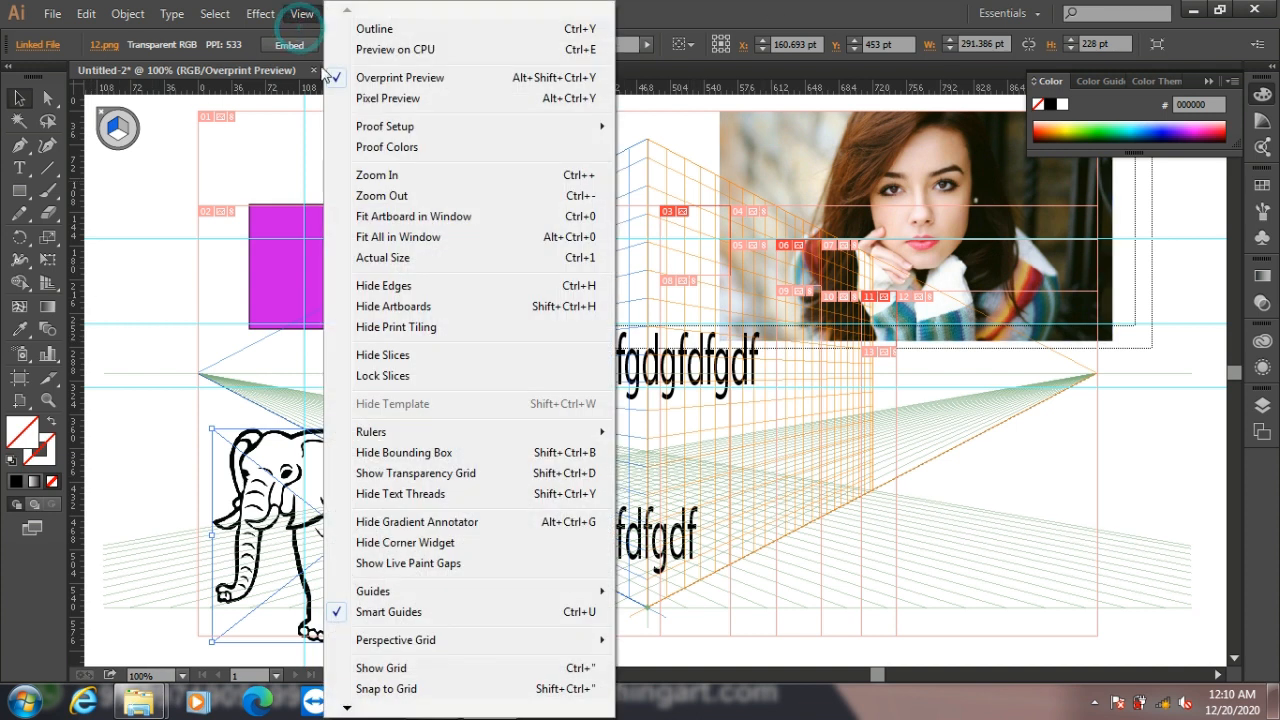
{"action": "left_click", "coordinate": [415, 80]}
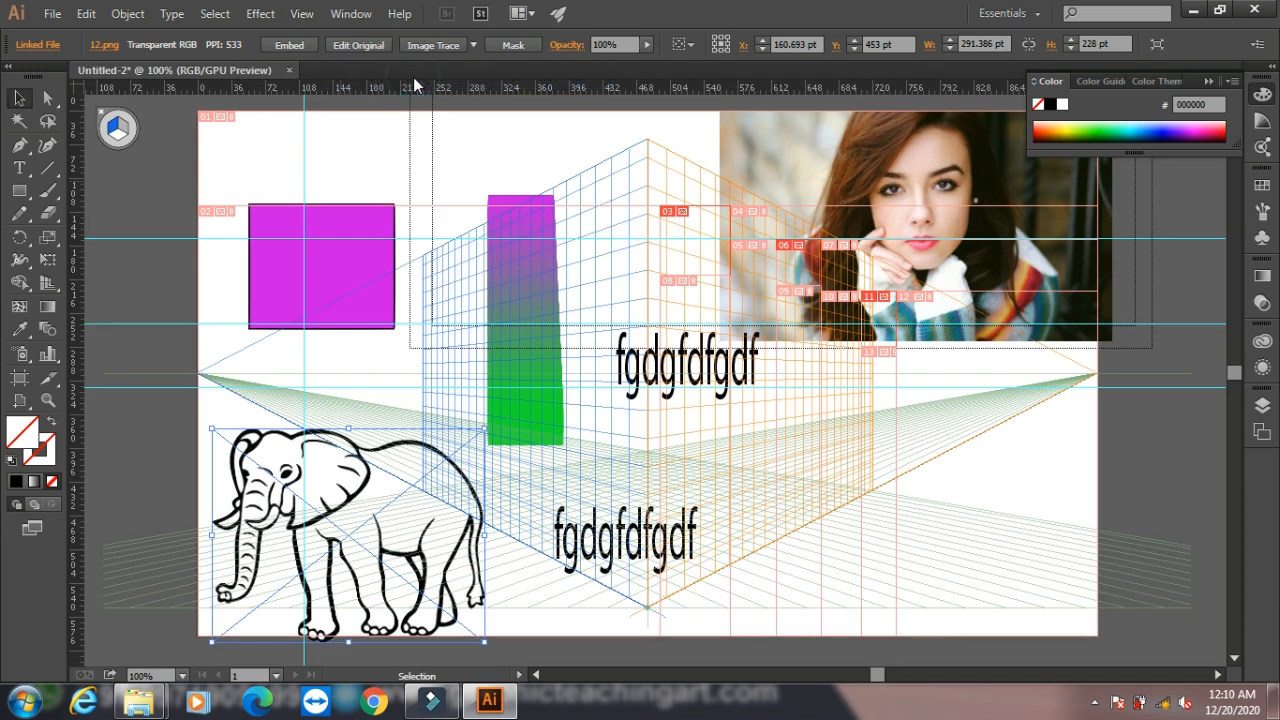
Examine the artwork in Pixel Preview and return to the normal GPU Preview.
{"action": "left_click", "coordinate": [300, 16]}
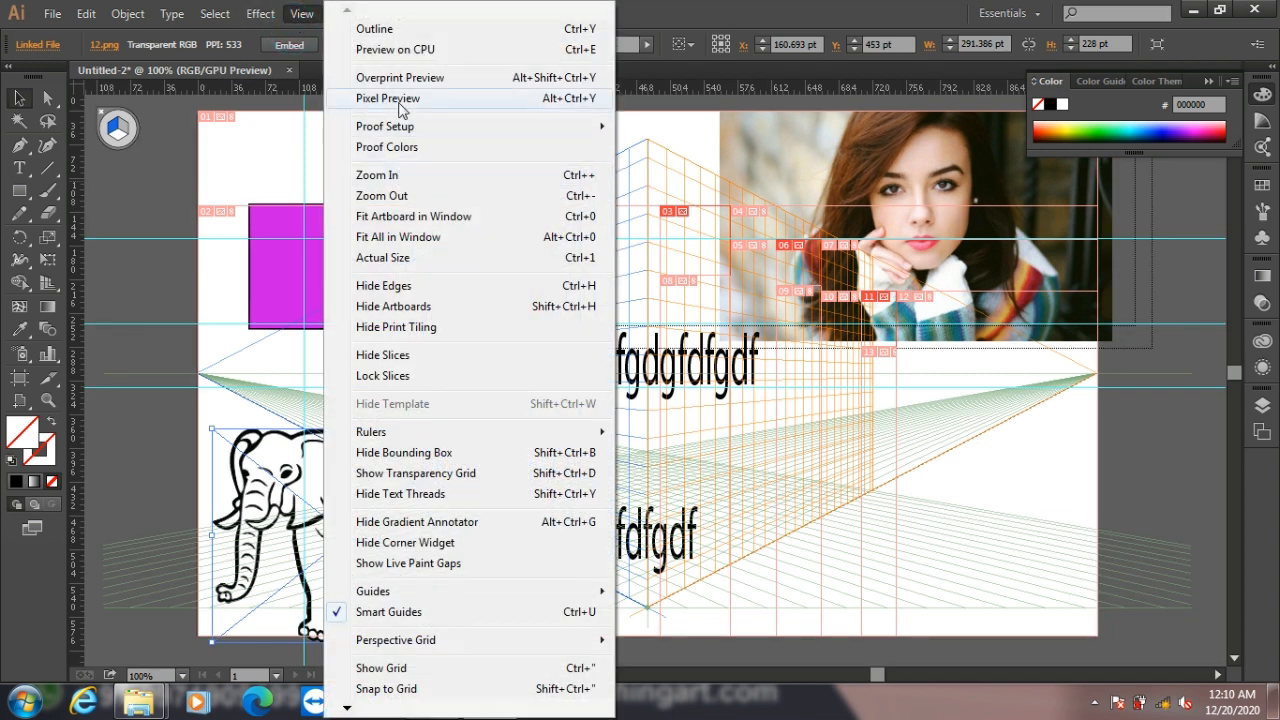
{"action": "left_click", "coordinate": [388, 100]}
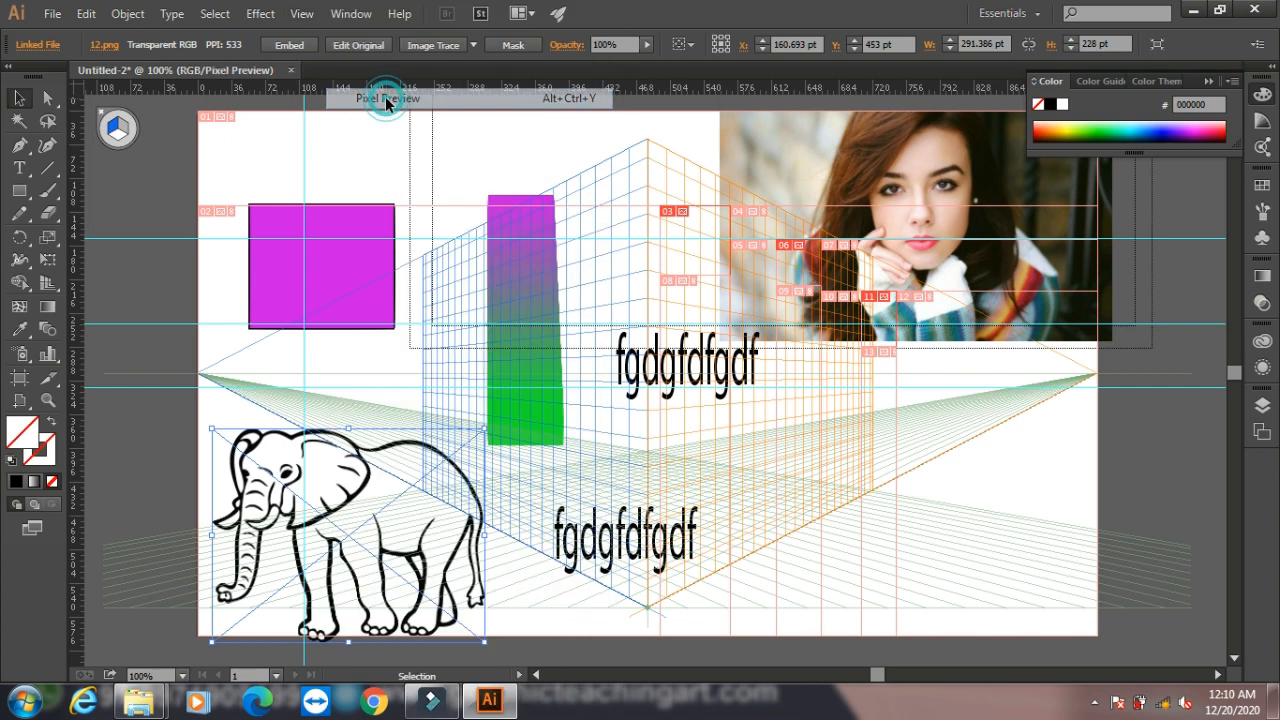
{"action": "left_click", "coordinate": [299, 14]}
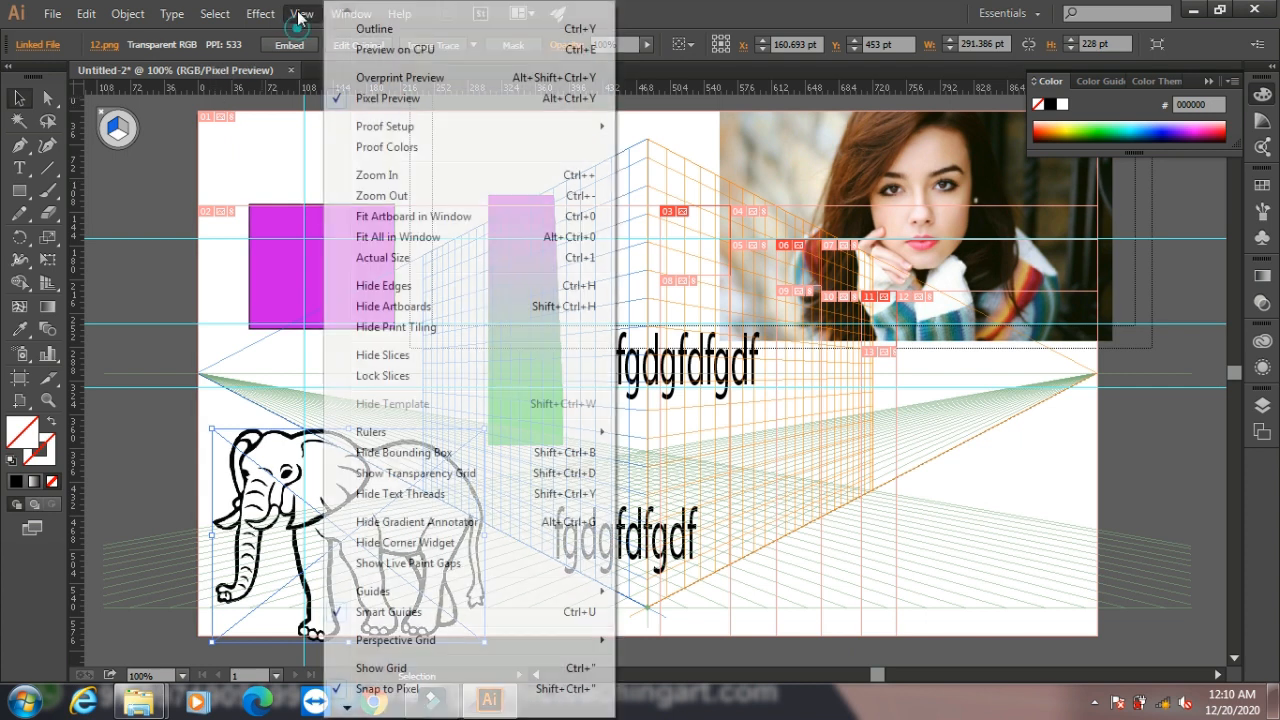
{"action": "left_click", "coordinate": [370, 100]}
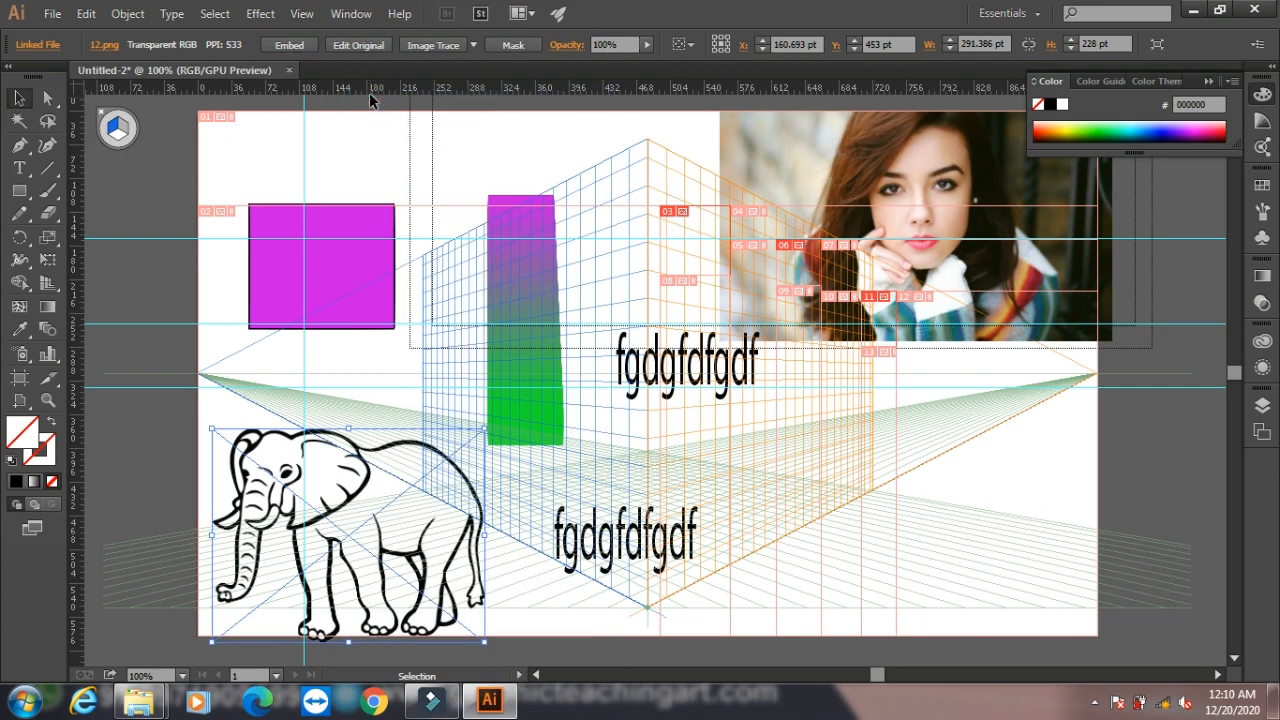
Soft-proof the artwork colors with Legacy Macintosh RGB (Gamma 1.8) and with Internet Standard RGB (sRGB).
{"action": "left_click", "coordinate": [301, 14]}
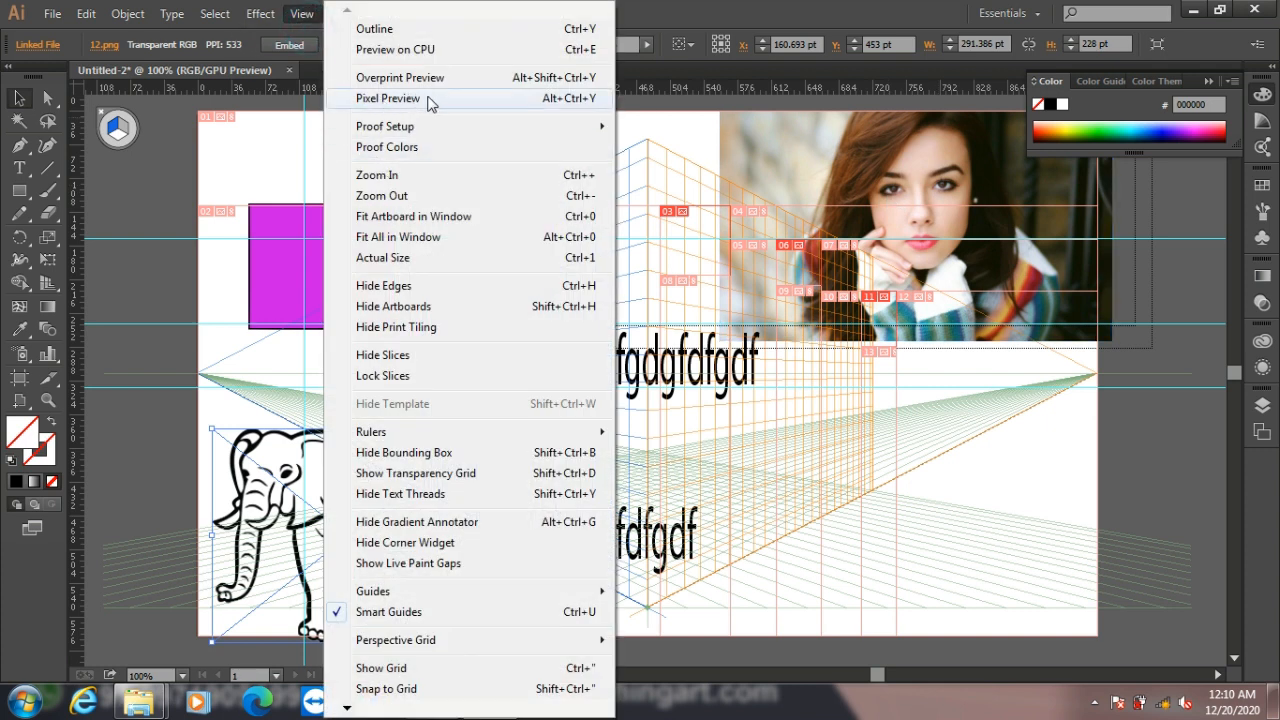
{"action": "mouse_move", "coordinate": [430, 130]}
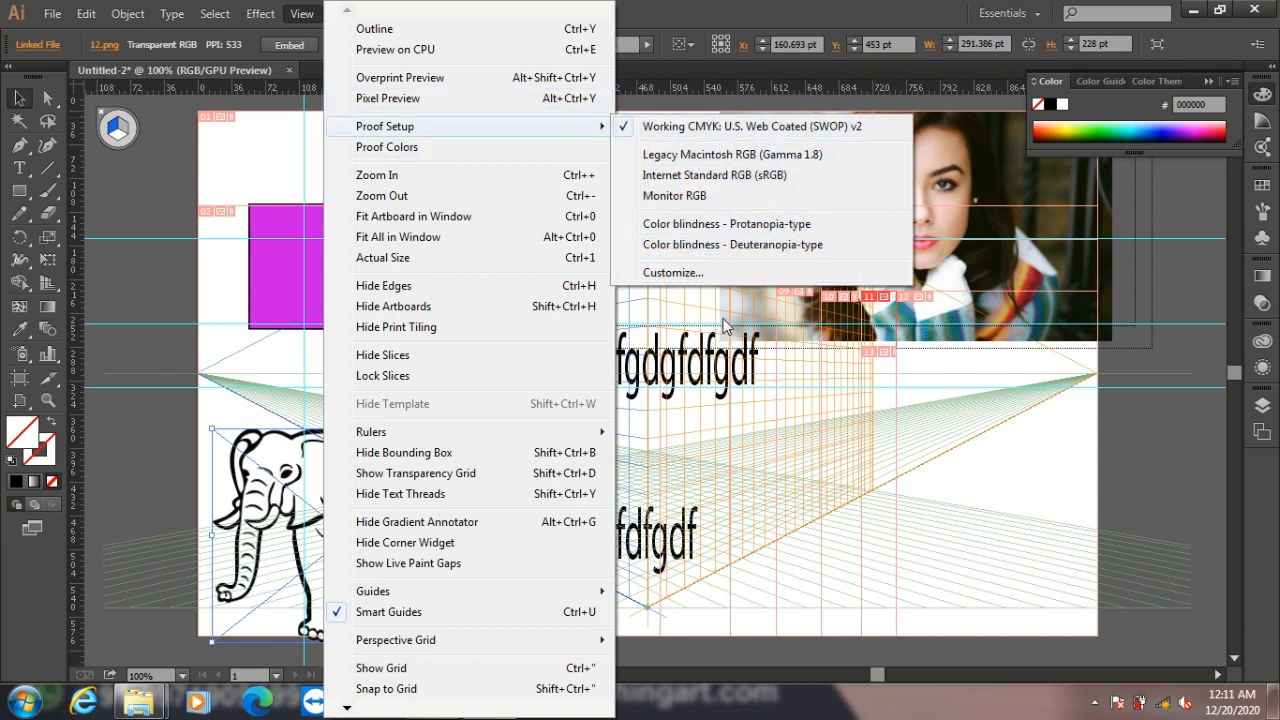
{"action": "left_click", "coordinate": [736, 155]}
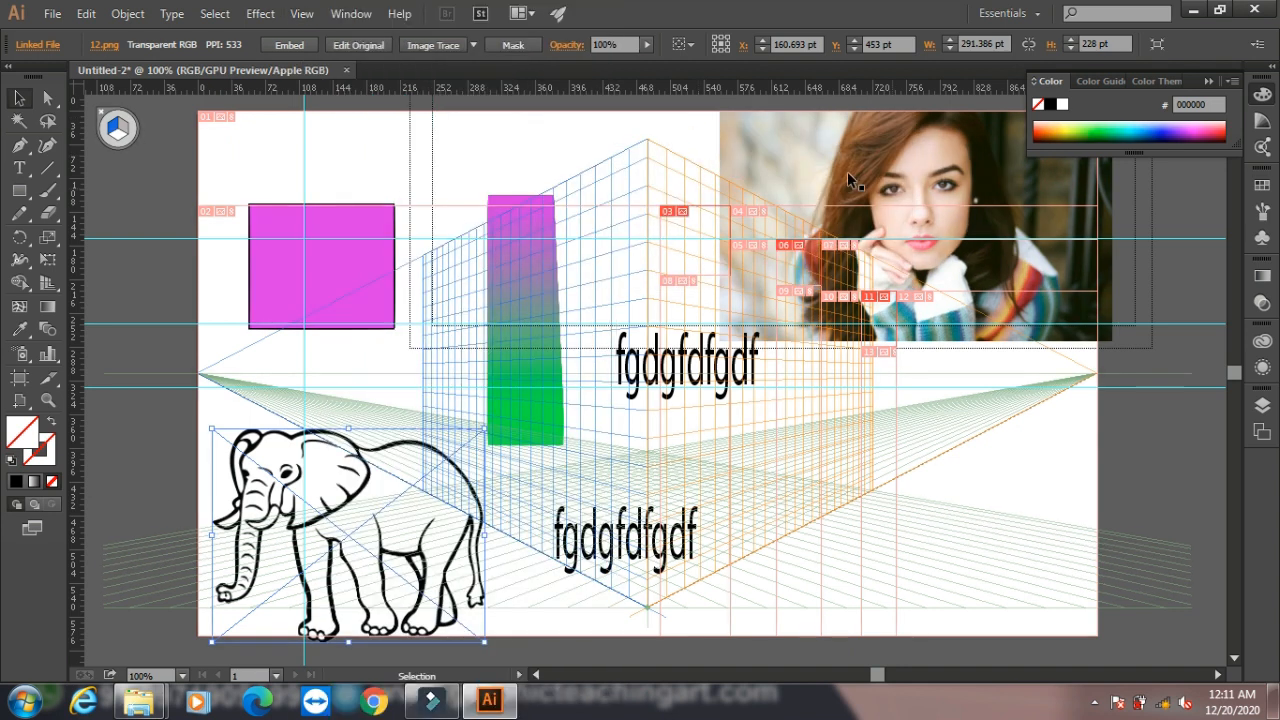
{"action": "left_click", "coordinate": [301, 13]}
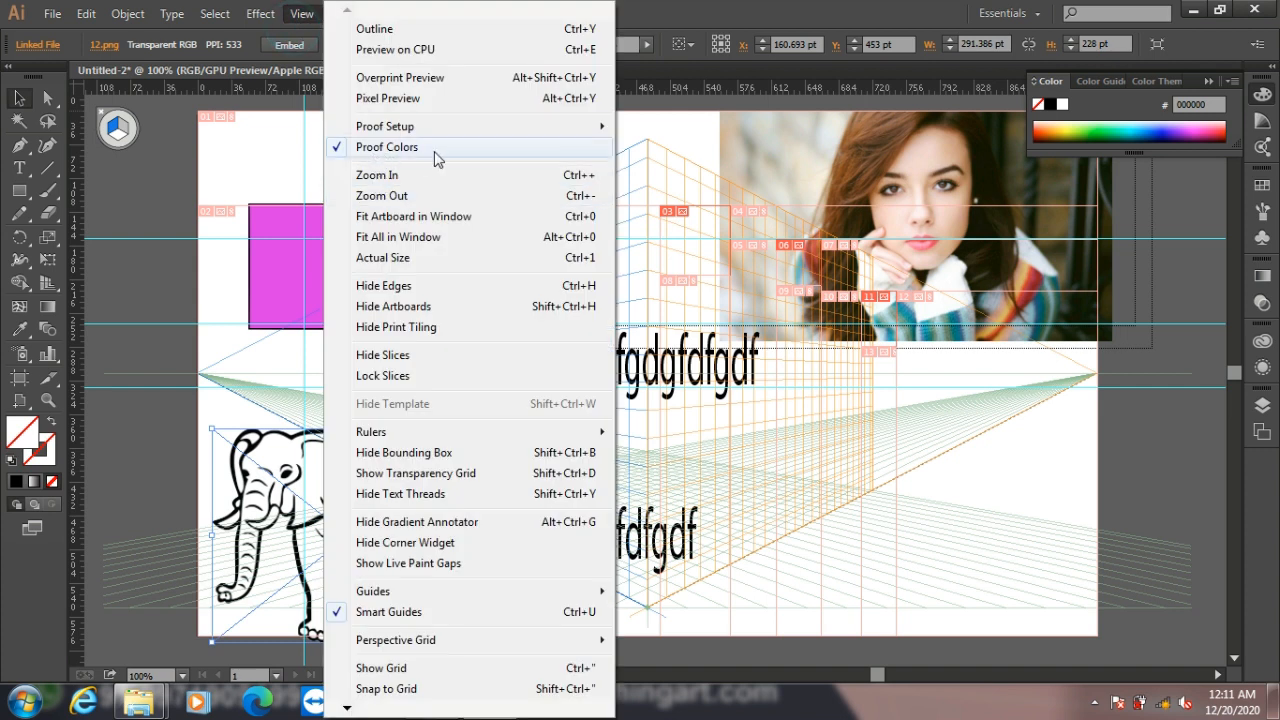
{"action": "mouse_move", "coordinate": [458, 129]}
{"action": "left_click", "coordinate": [690, 175]}
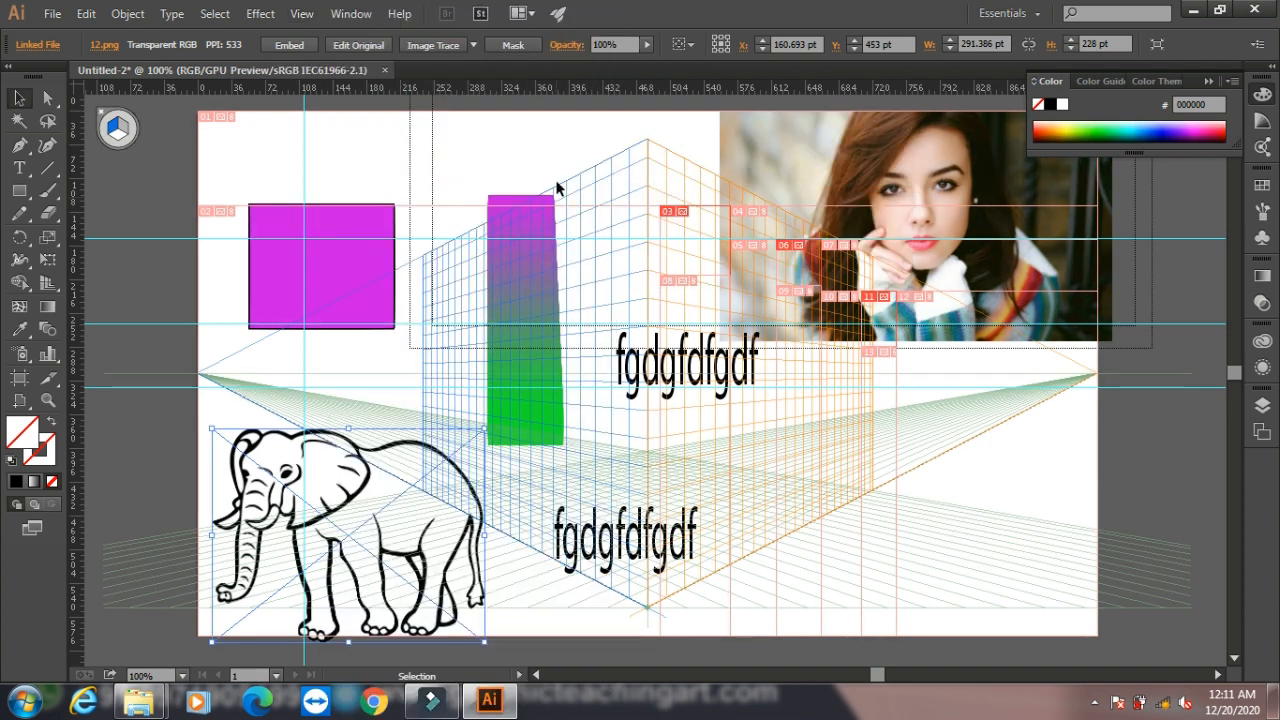
Set the color proof to Working CMYK: U.S. Web Coated (SWOP) v2.
{"action": "left_click", "coordinate": [305, 14]}
{"action": "mouse_move", "coordinate": [595, 127]}
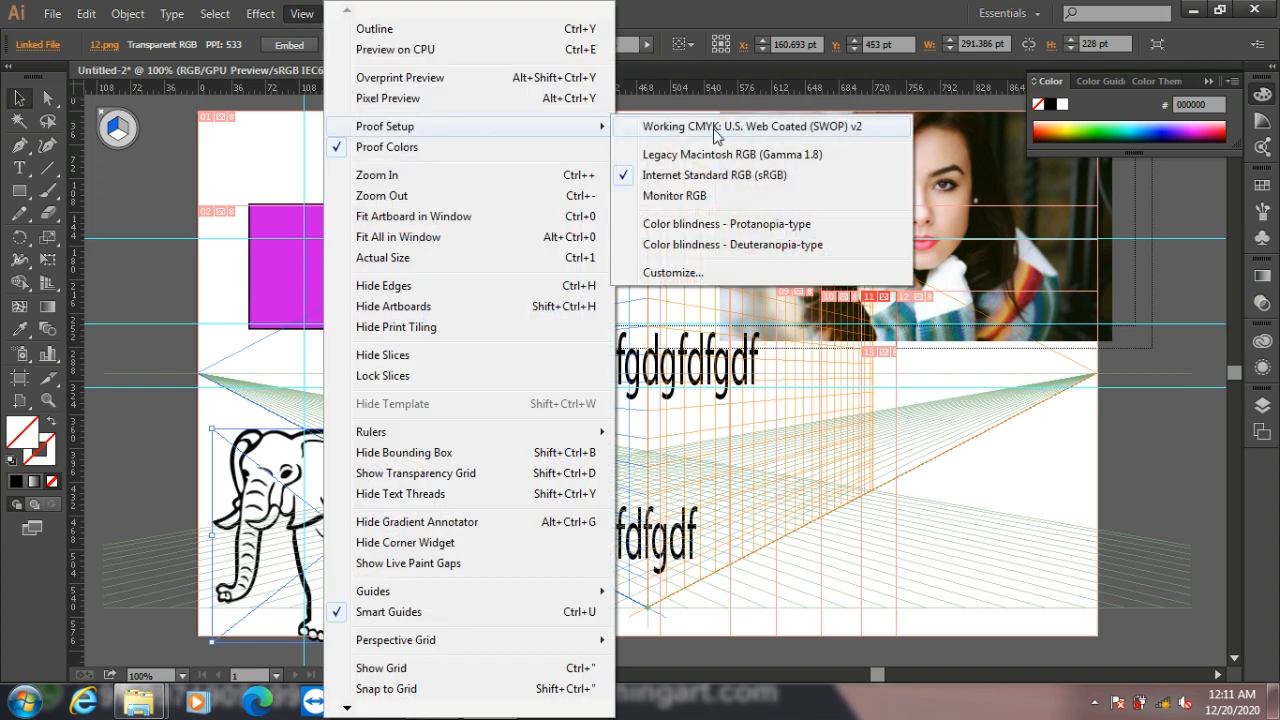
{"action": "left_click", "coordinate": [714, 131]}
Zoom the document in one level to 150% and back out to 100%.
{"action": "left_click", "coordinate": [309, 16]}
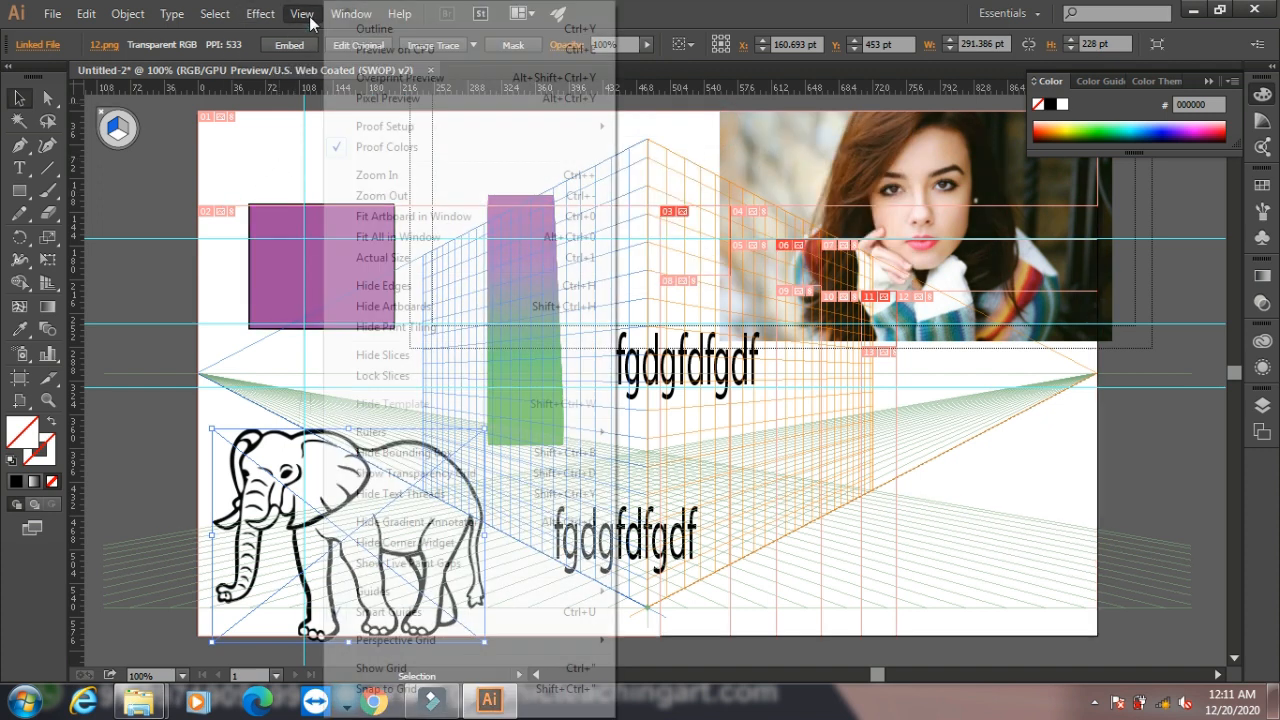
{"action": "left_click", "coordinate": [400, 177]}
{"action": "left_click", "coordinate": [305, 14]}
{"action": "left_click", "coordinate": [400, 214]}
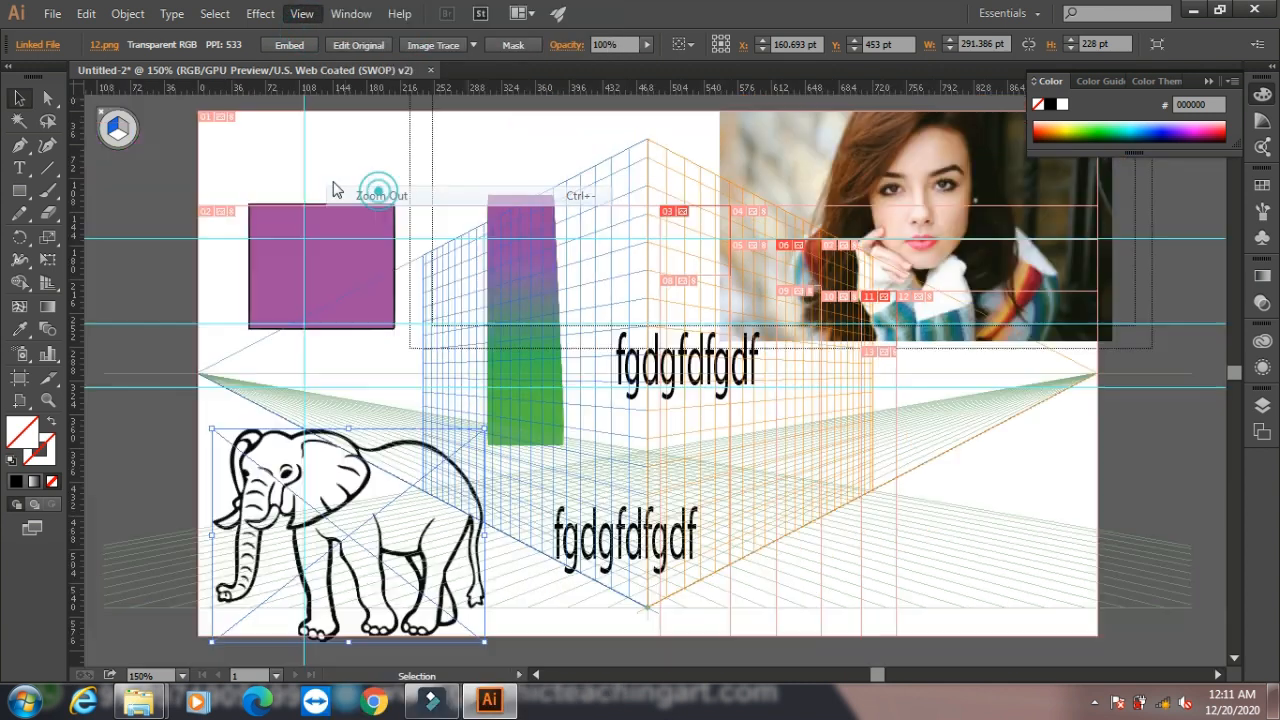
Compare the Fit Artboard in Window and Fit All in Window views, and return to Actual Size.
{"action": "left_click", "coordinate": [300, 13]}
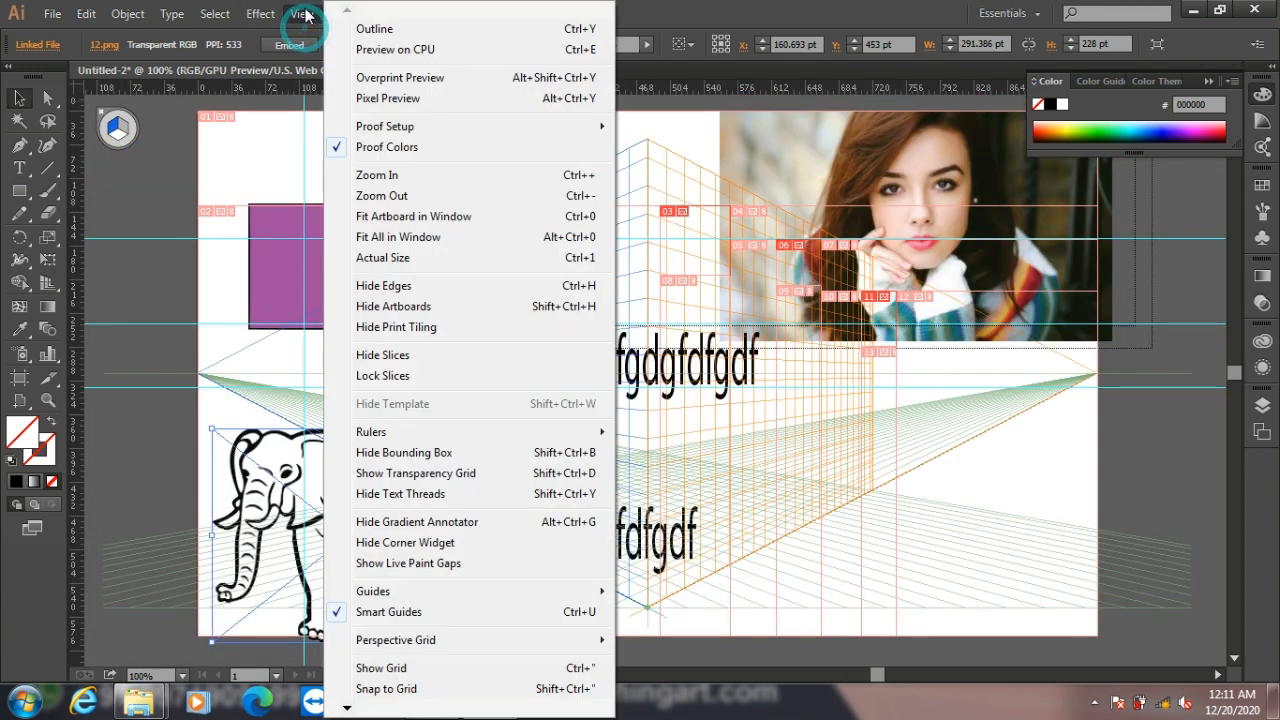
{"action": "left_click", "coordinate": [405, 216]}
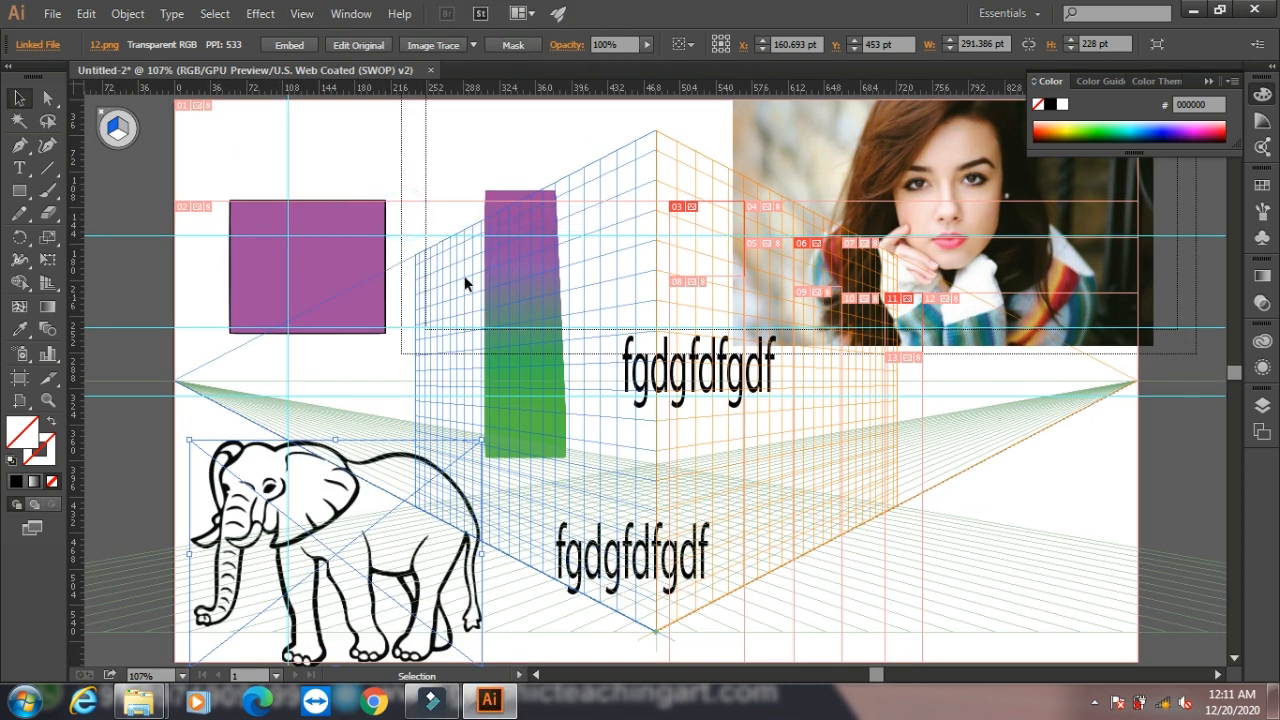
{"action": "left_click", "coordinate": [305, 14]}
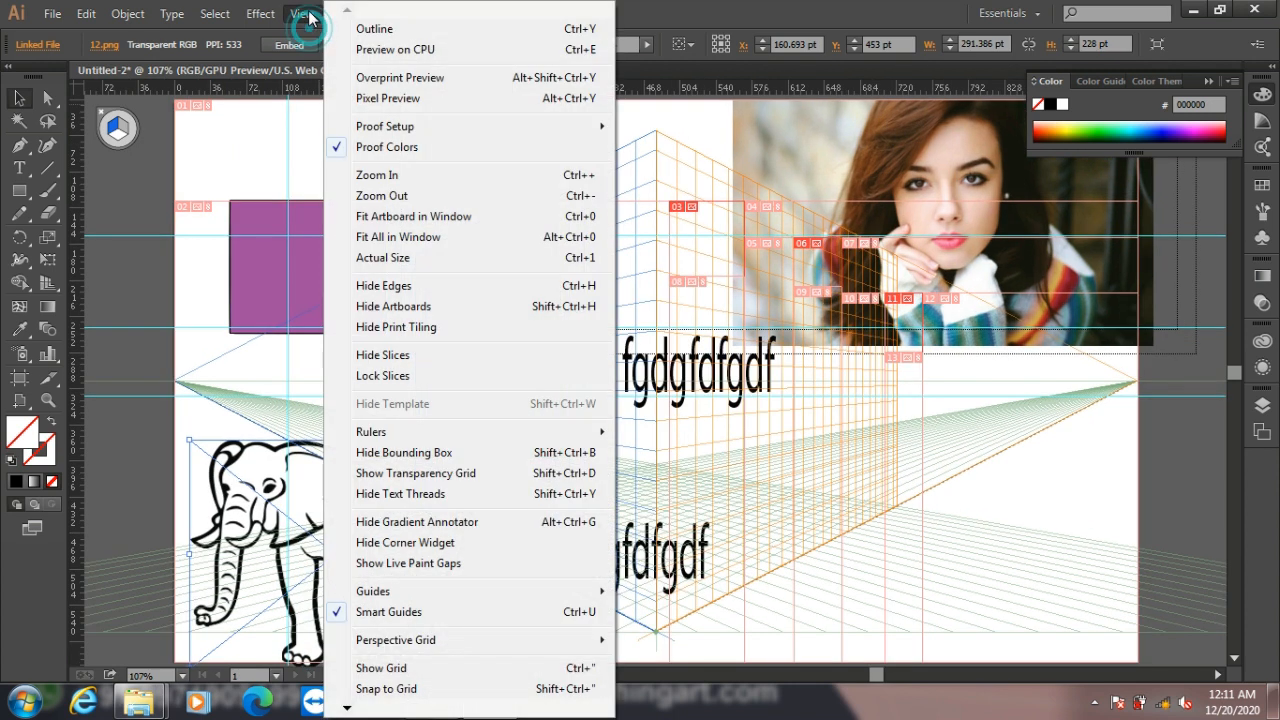
{"action": "left_click", "coordinate": [404, 234]}
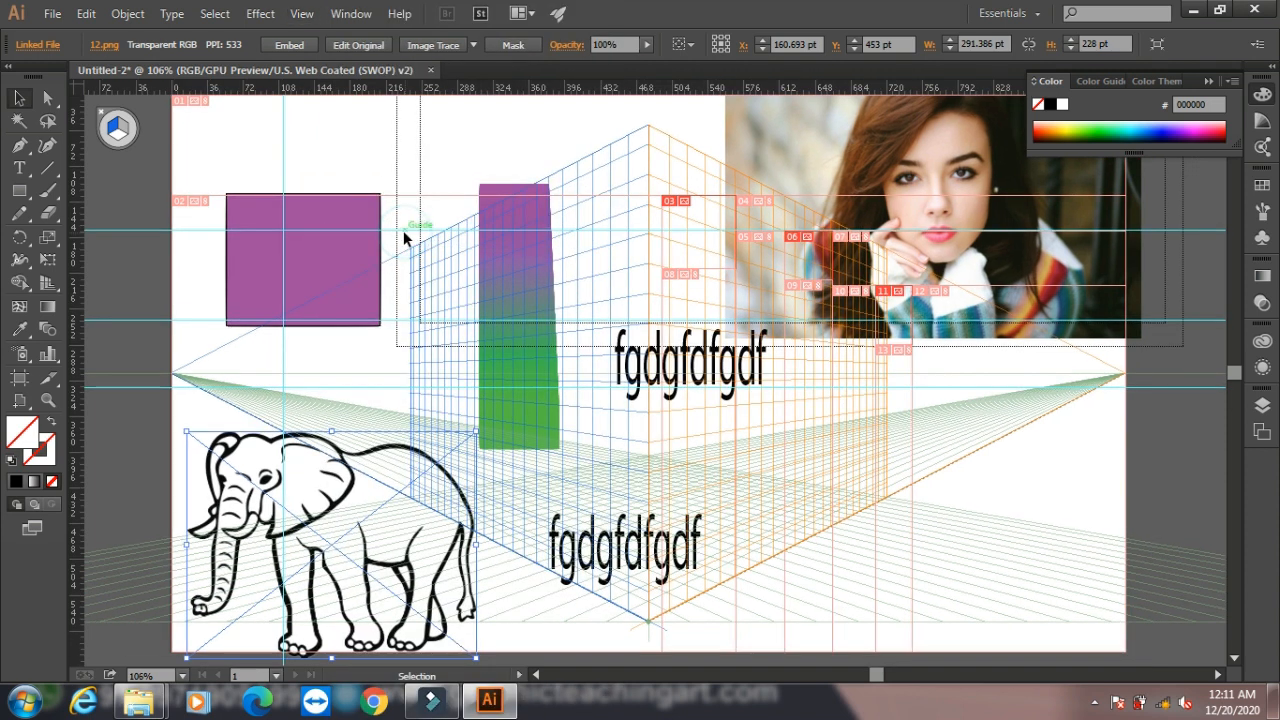
{"action": "left_click", "coordinate": [301, 13]}
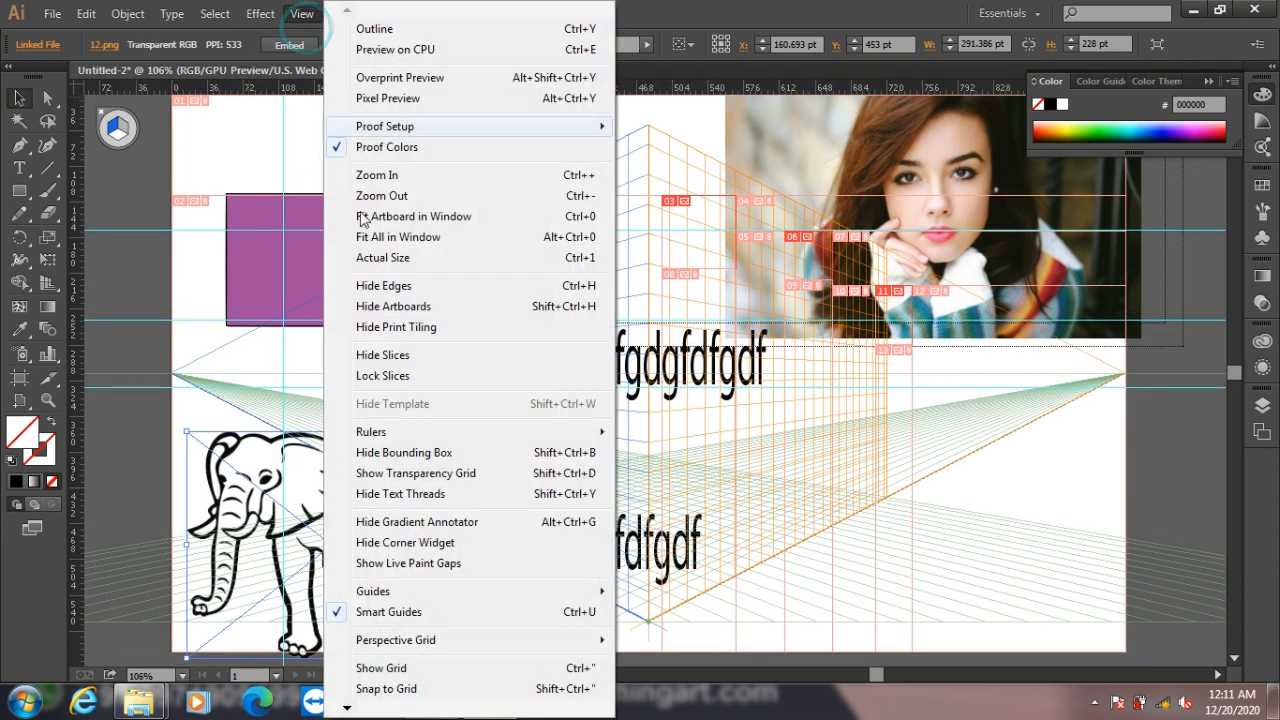
{"action": "left_click", "coordinate": [404, 258]}
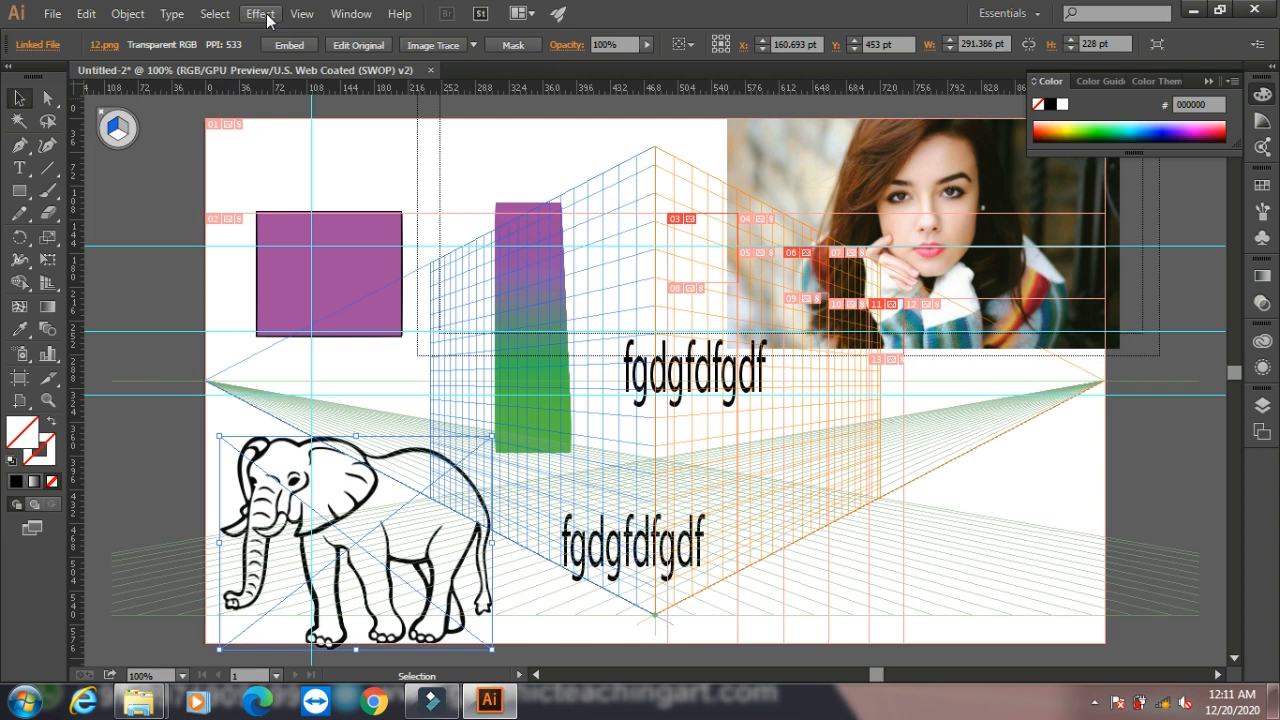
Hide the selection edges on the elephant image and show them again.
{"action": "left_click", "coordinate": [300, 14]}
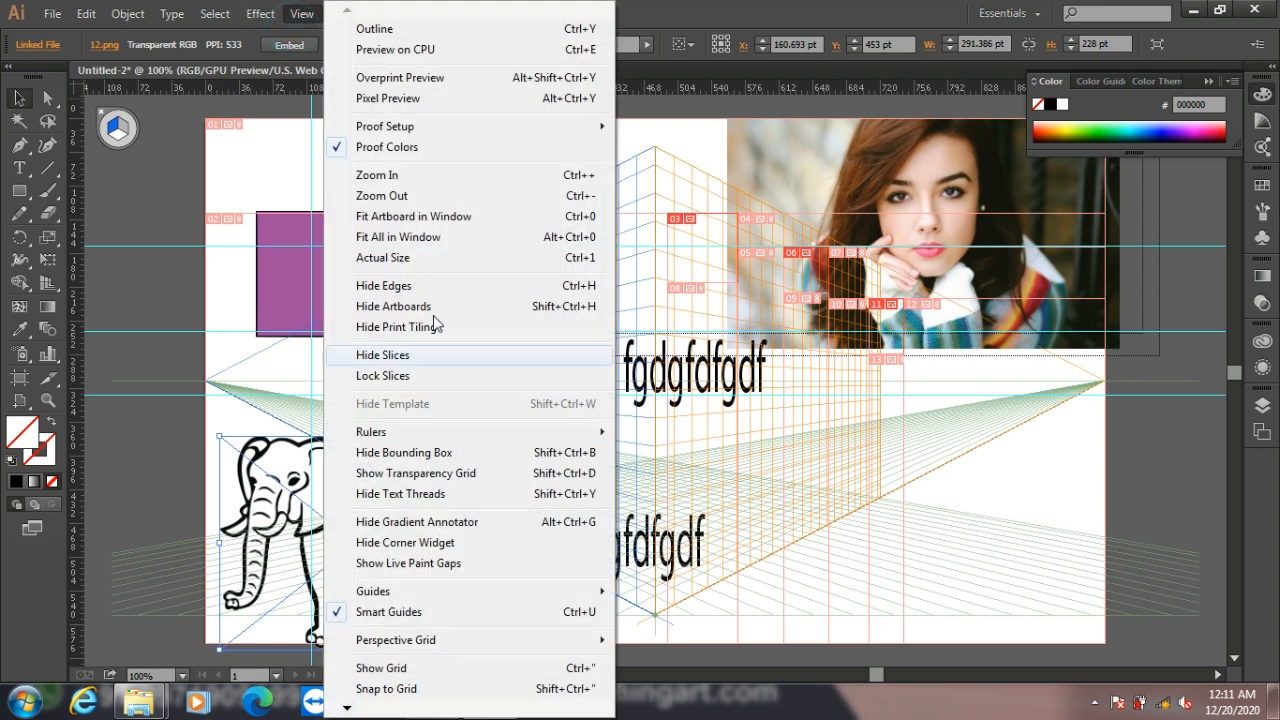
{"action": "left_click", "coordinate": [424, 290]}
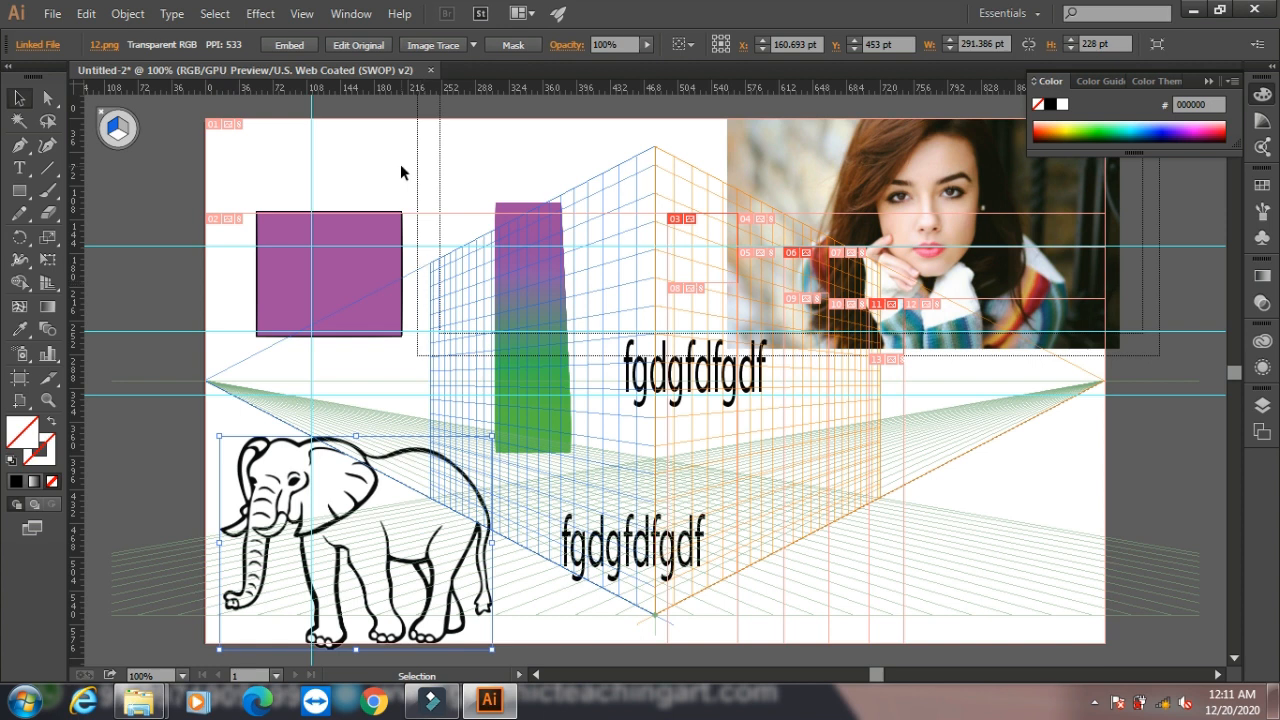
{"action": "left_click", "coordinate": [303, 18]}
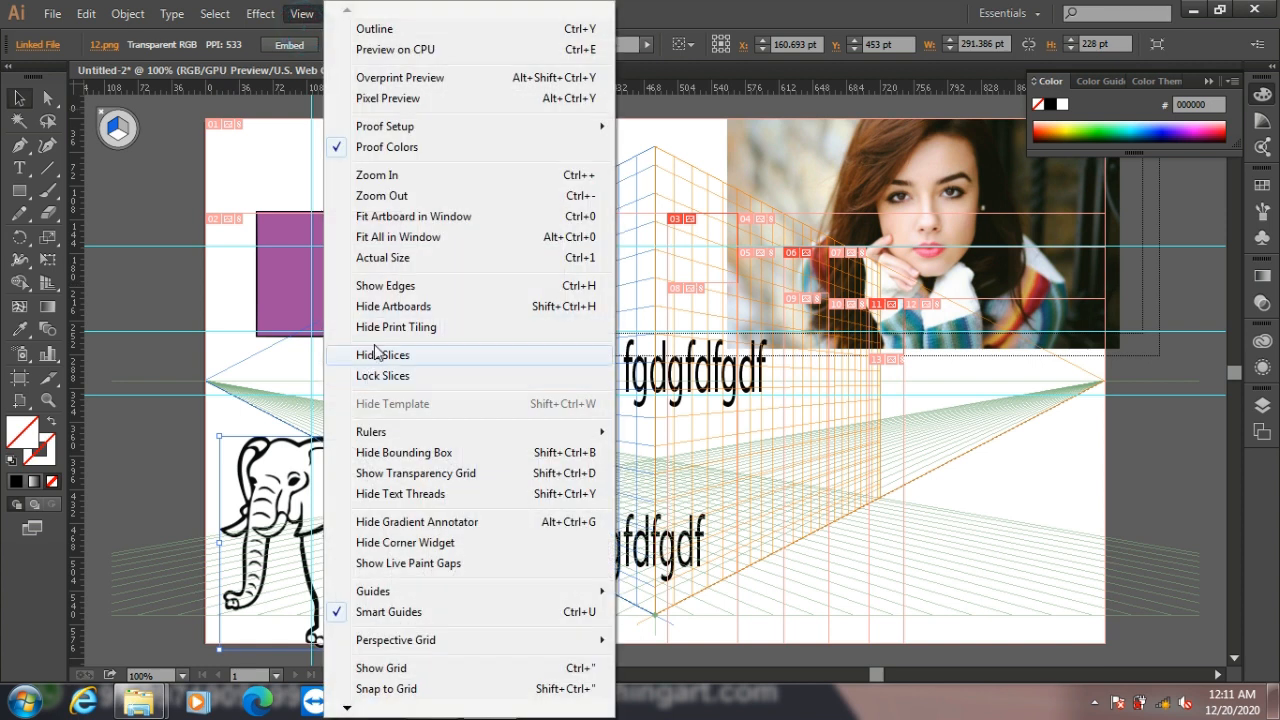
{"action": "left_click", "coordinate": [388, 287]}
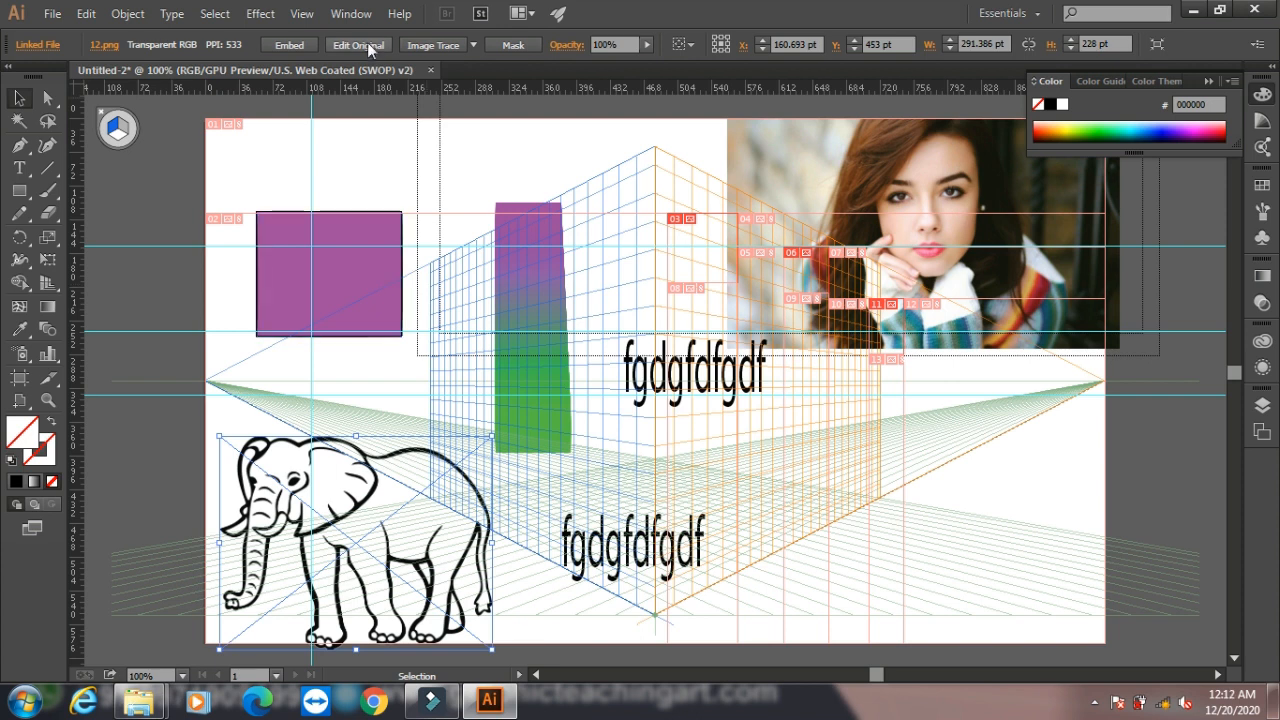
Hide the artboard boundaries and show them again.
{"action": "left_click", "coordinate": [300, 14]}
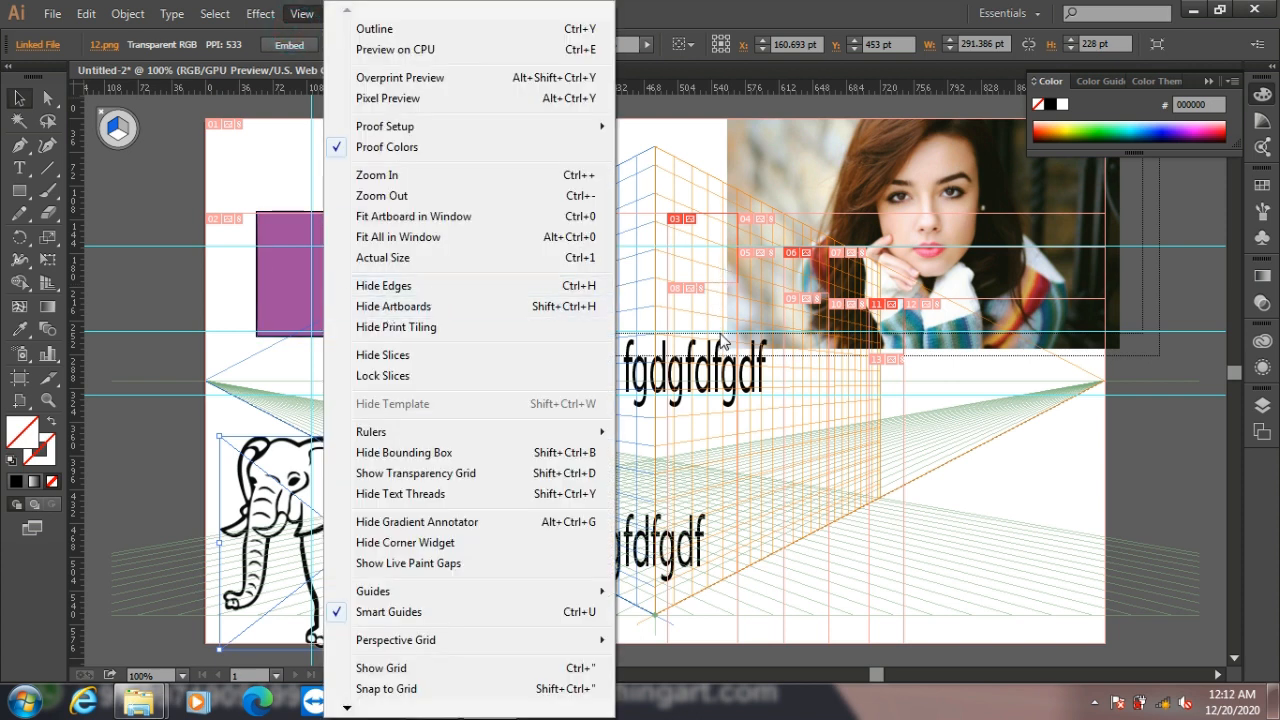
{"action": "left_click", "coordinate": [409, 307]}
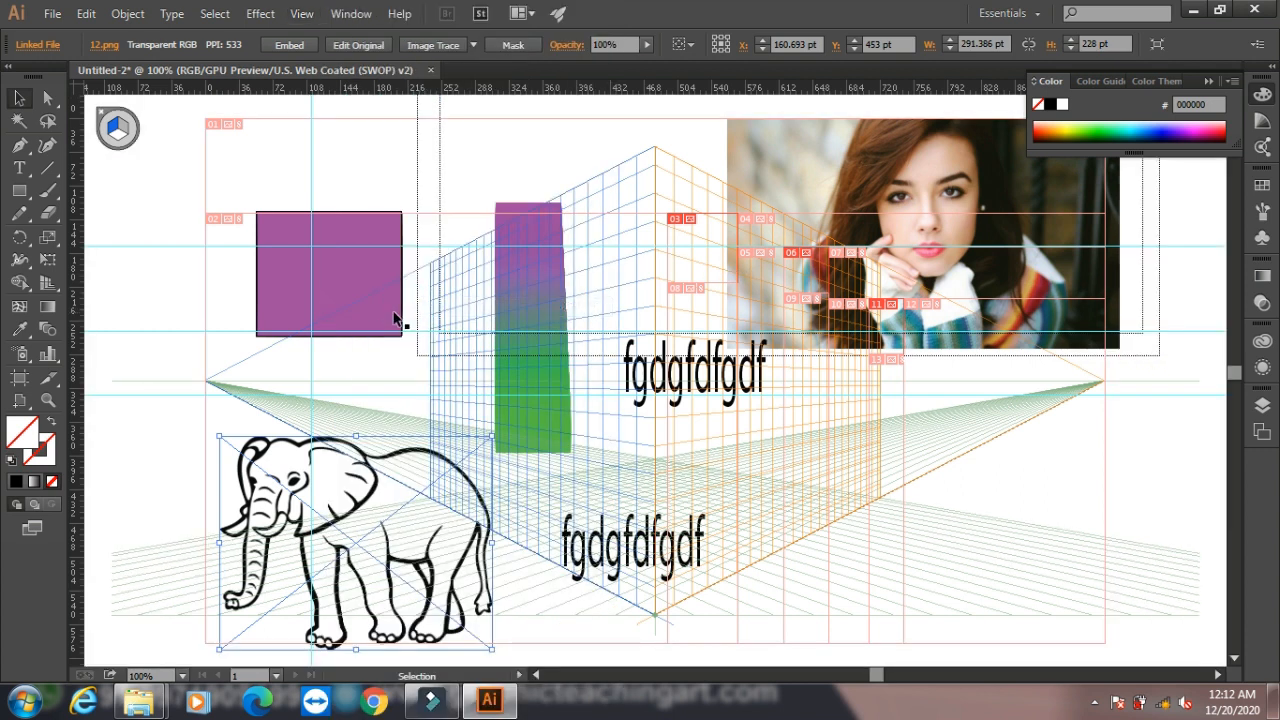
{"action": "left_click", "coordinate": [343, 16]}
{"action": "mouse_move", "coordinate": [302, 14]}
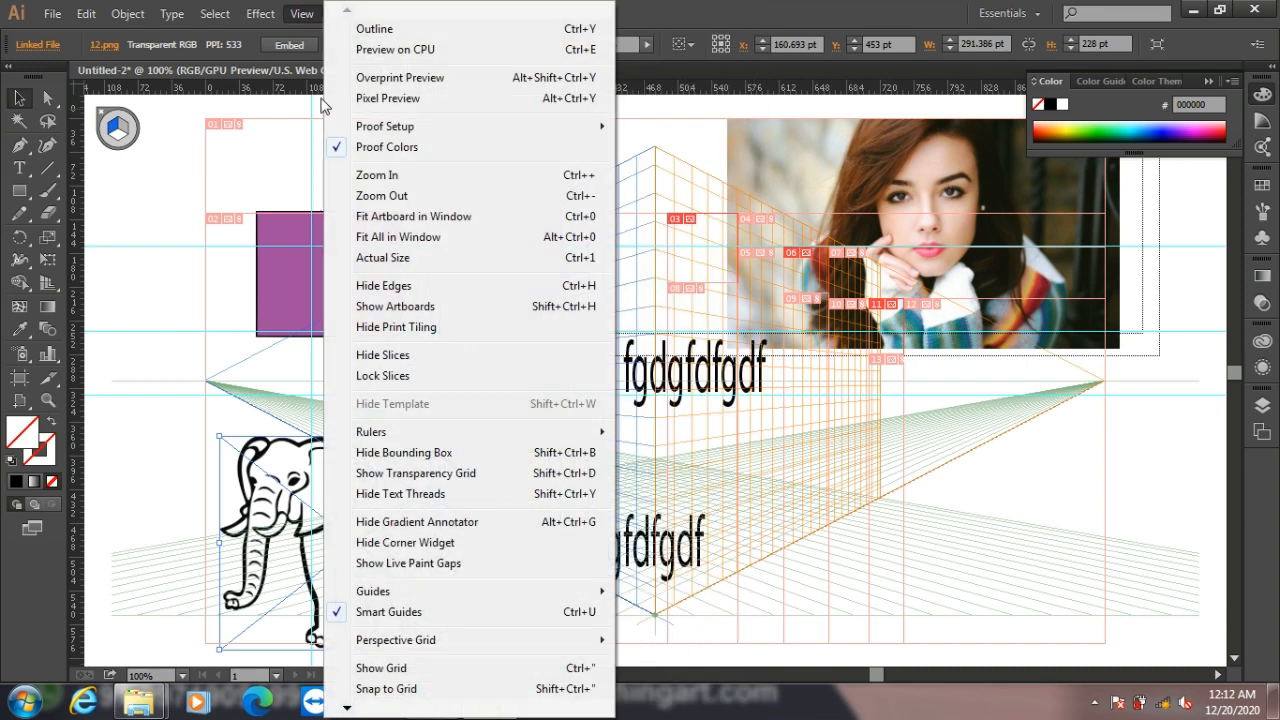
{"action": "left_click", "coordinate": [404, 308]}
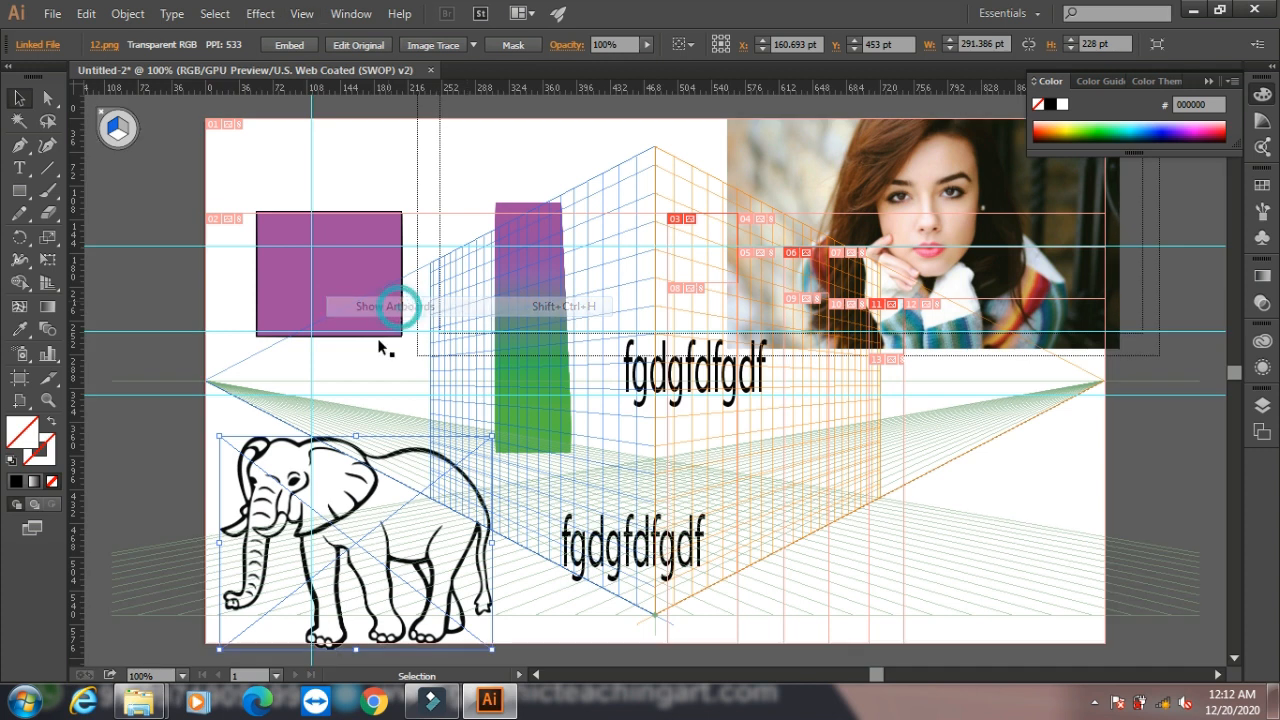
Hide the print tiling, and hide the document's slices and show them again.
{"action": "left_click", "coordinate": [301, 13]}
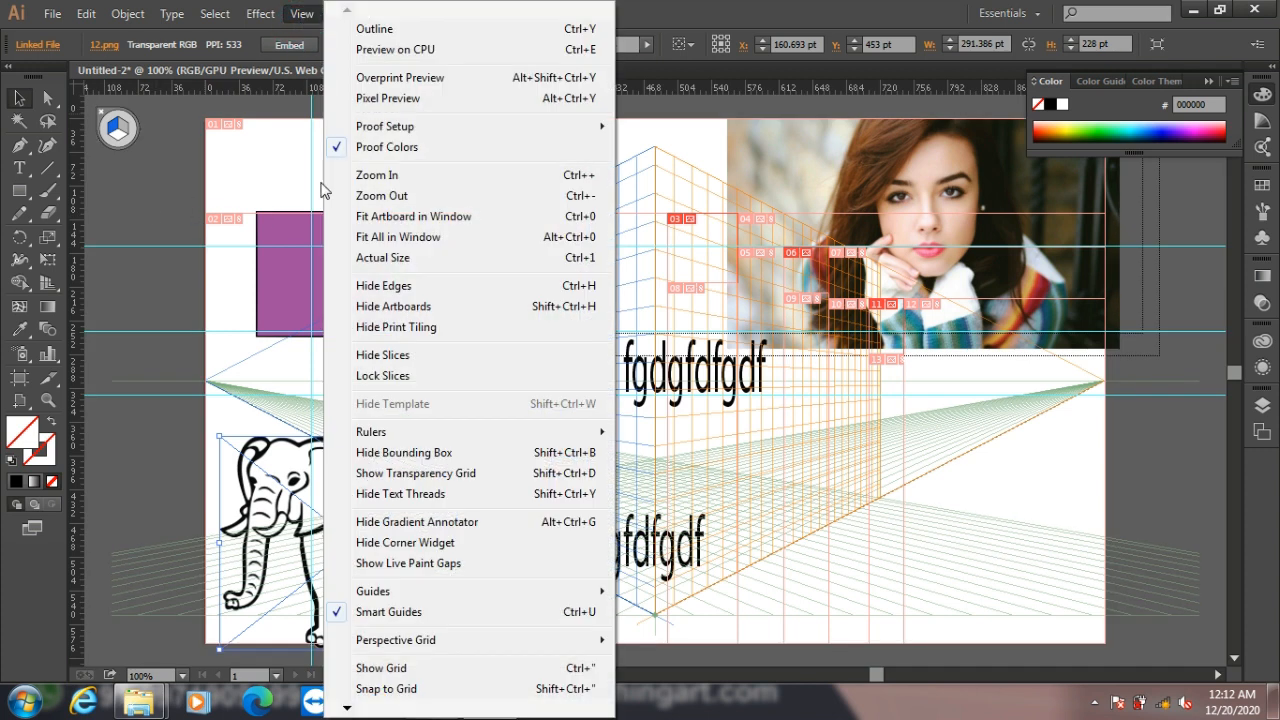
{"action": "left_click", "coordinate": [404, 327]}
{"action": "left_click", "coordinate": [301, 14]}
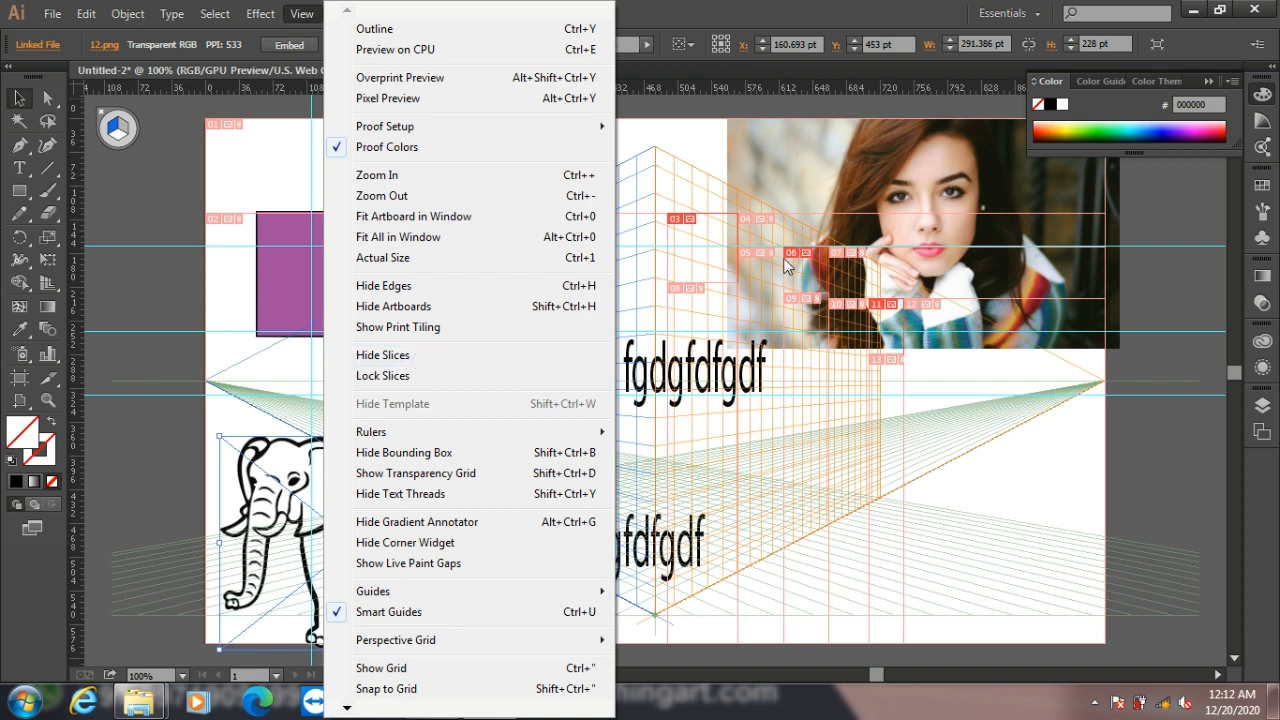
{"action": "left_click", "coordinate": [445, 355]}
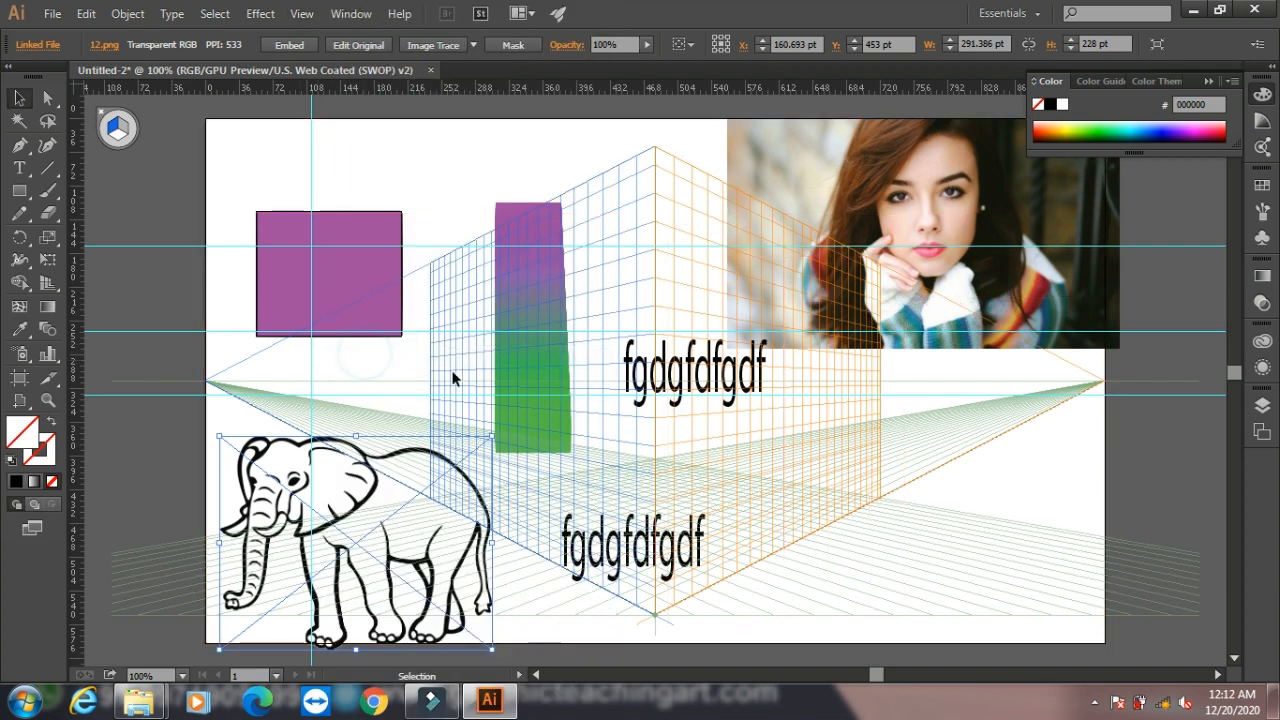
{"action": "left_click", "coordinate": [301, 13]}
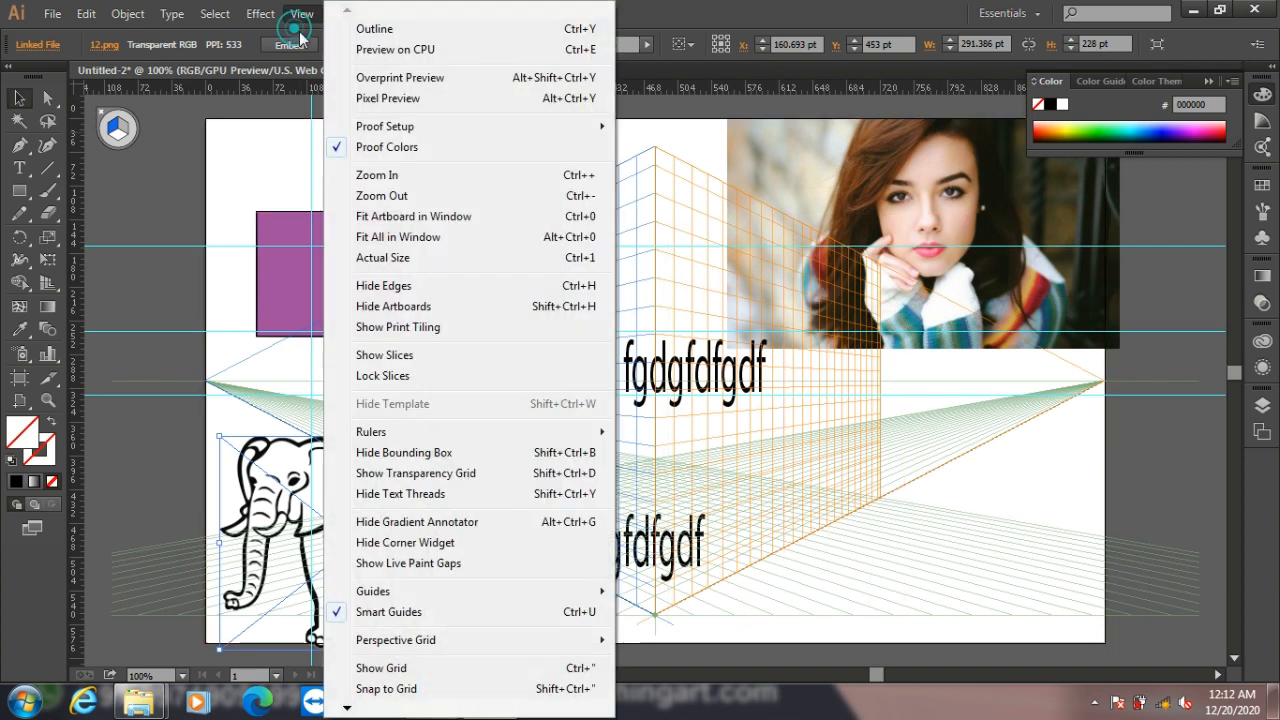
{"action": "left_click", "coordinate": [392, 358]}
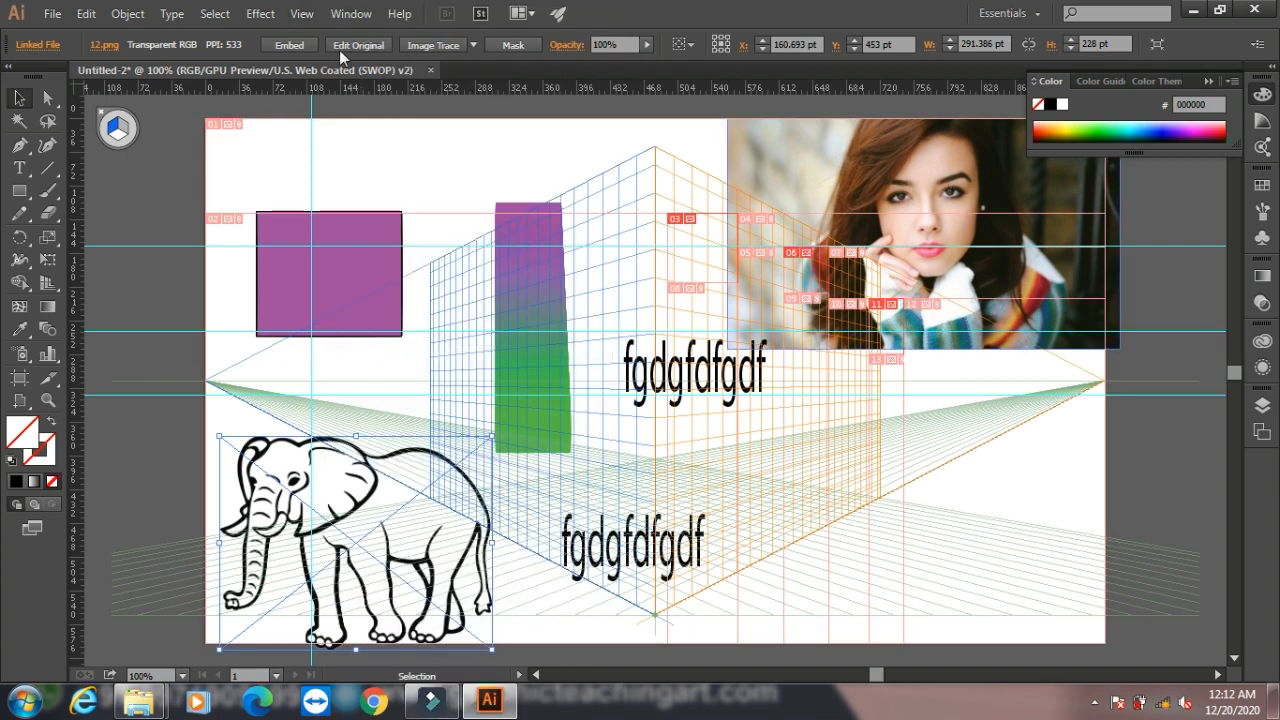
Lock the slices and activate the Slice Selection tool.
{"action": "left_click", "coordinate": [301, 13]}
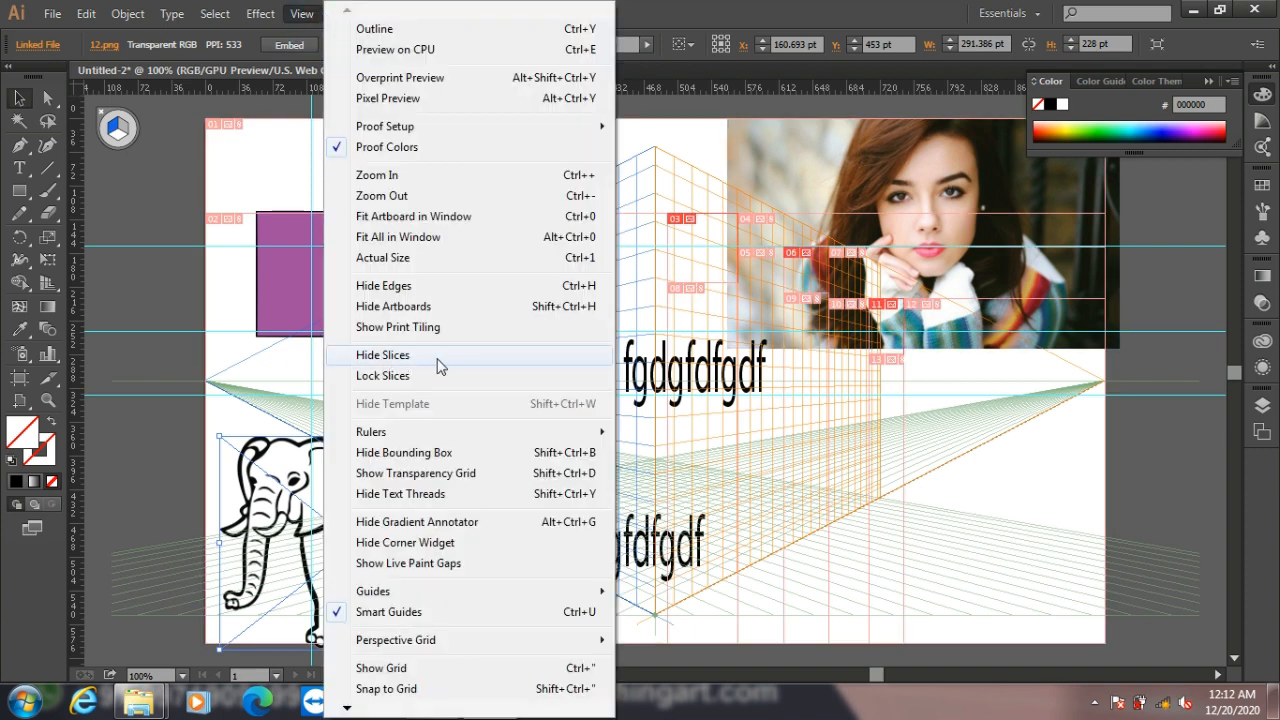
{"action": "left_click", "coordinate": [370, 377]}
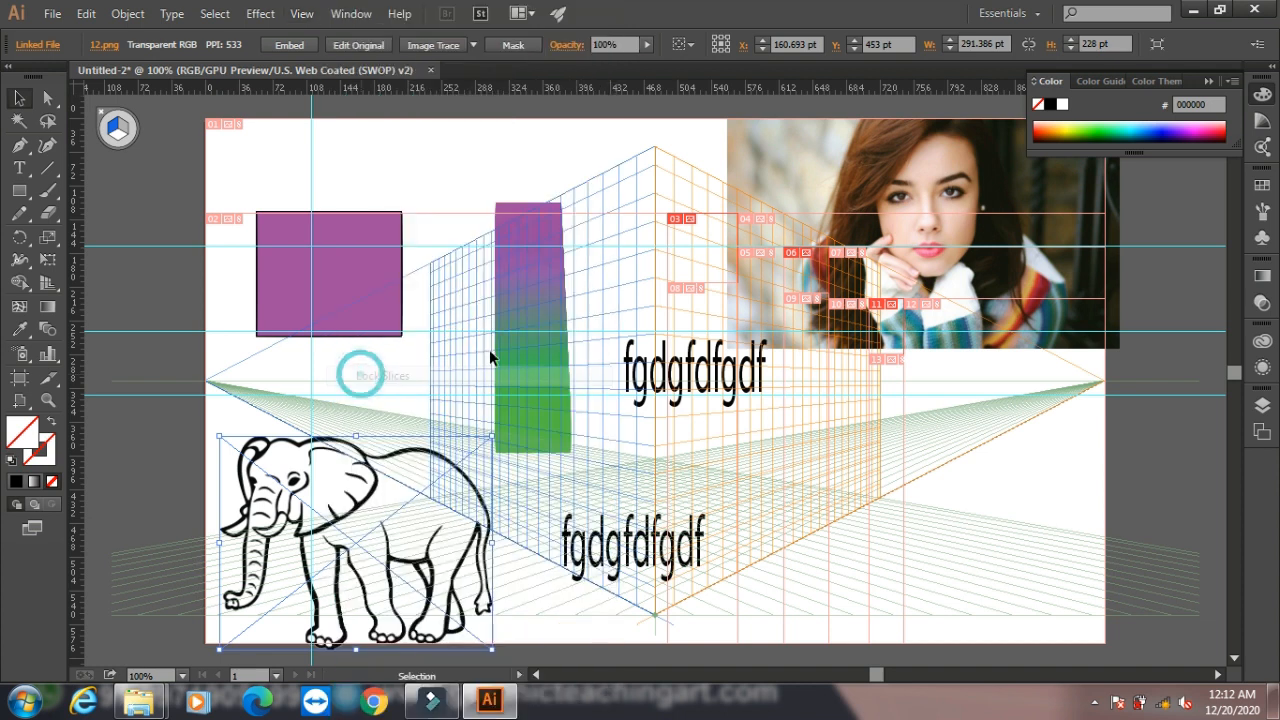
{"action": "left_click", "coordinate": [337, 15]}
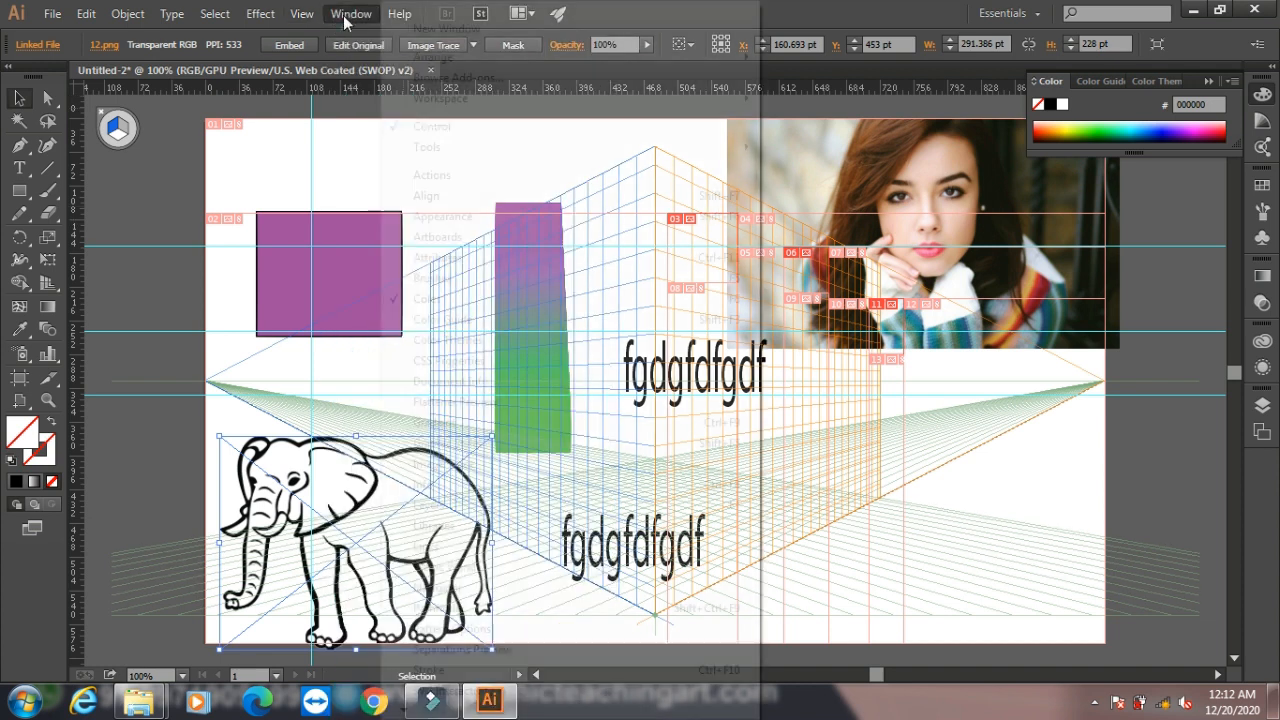
{"action": "left_click_drag", "start_coordinate": [45, 378], "coordinate": [135, 394]}
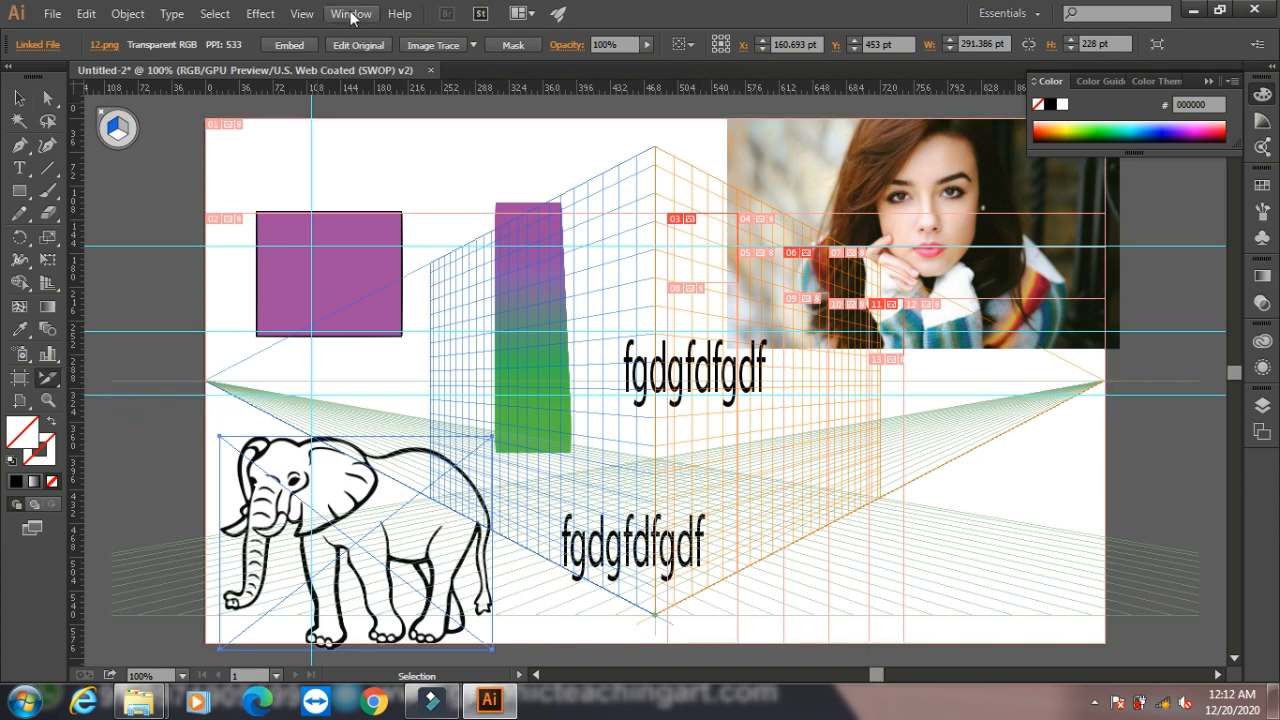
Unlock the slices and move slice 03 slightly up and to the right with the Slice Selection tool.
{"action": "left_click", "coordinate": [301, 14]}
{"action": "left_click", "coordinate": [380, 377]}
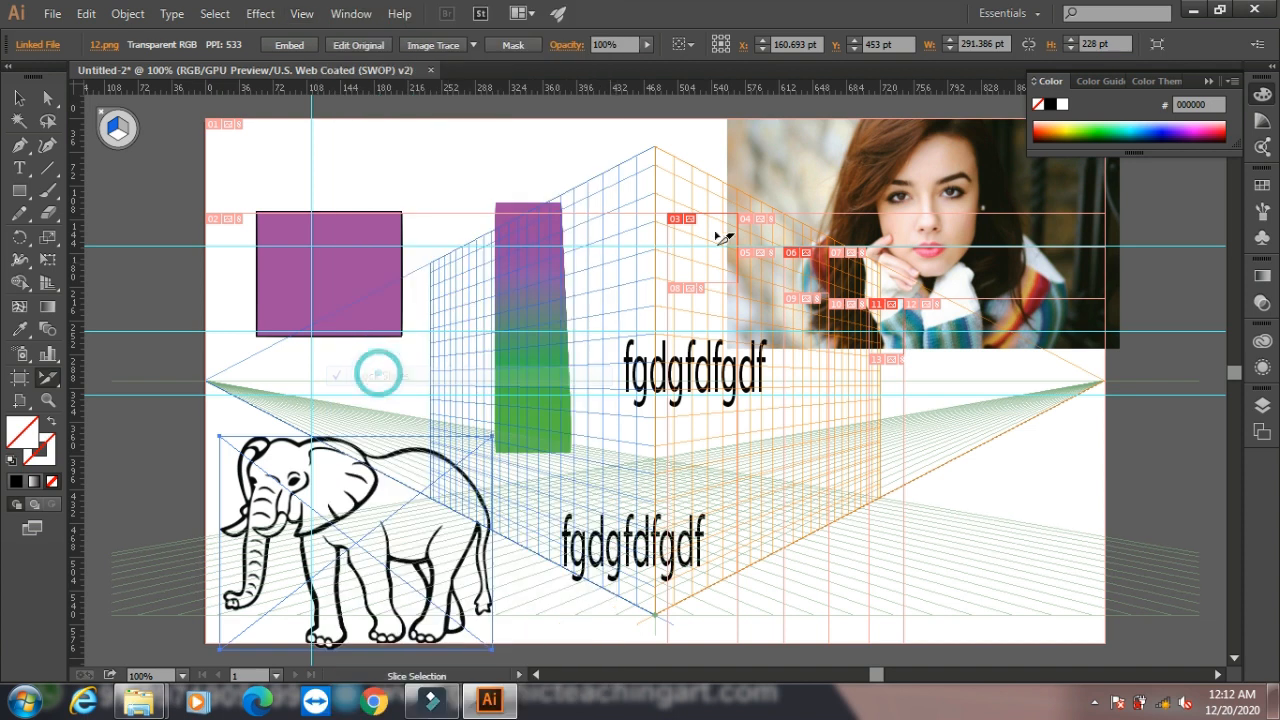
{"action": "left_click", "coordinate": [714, 208]}
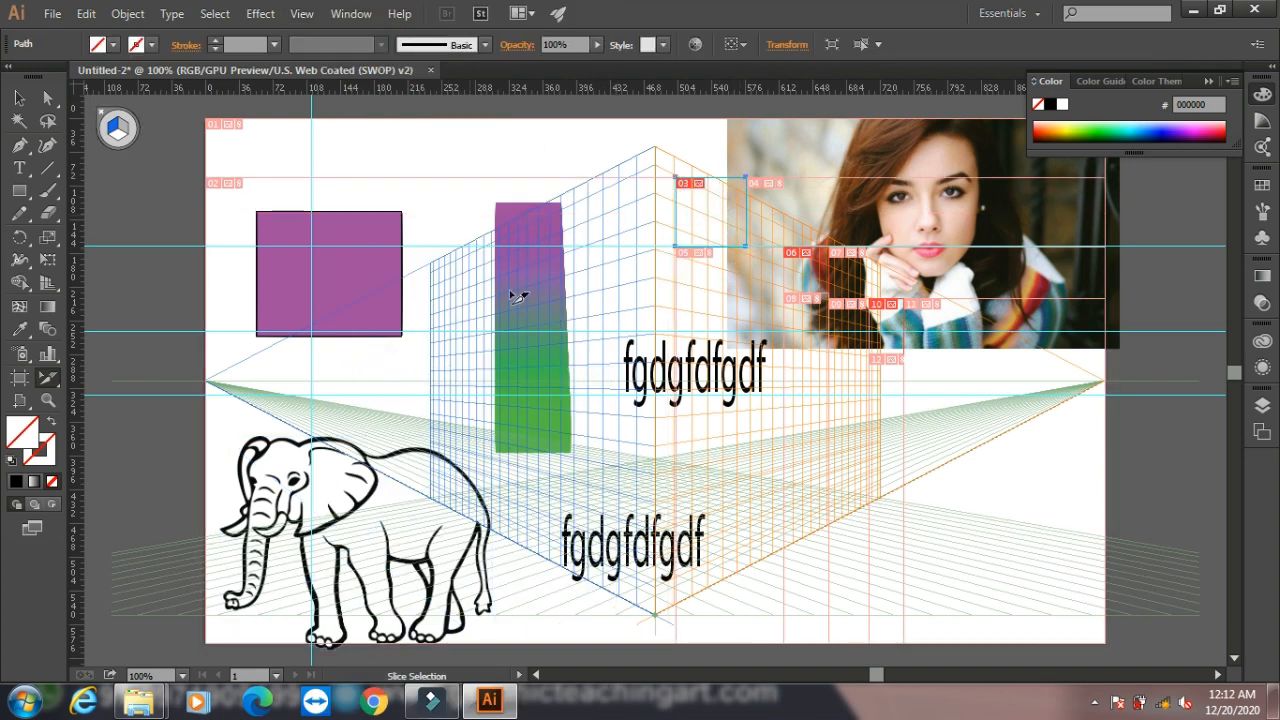
Hide the rulers around the document and show them again.
{"action": "left_click", "coordinate": [303, 14]}
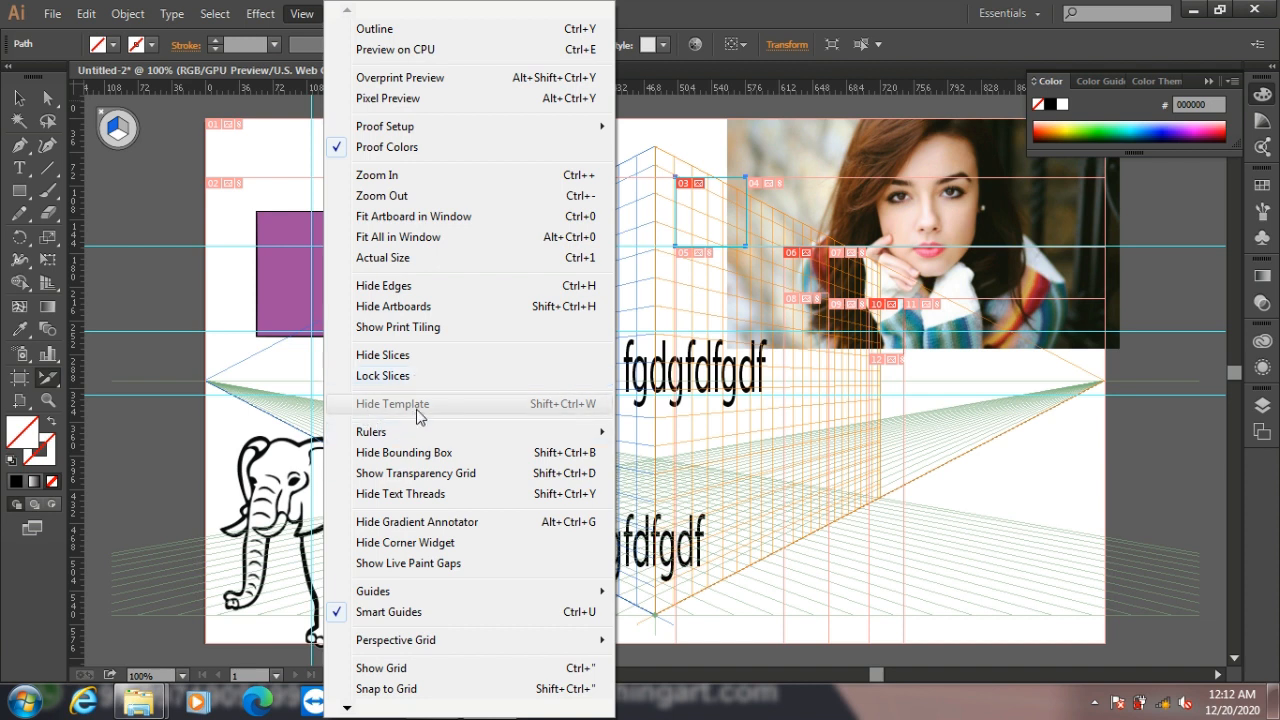
{"action": "mouse_move", "coordinate": [410, 432]}
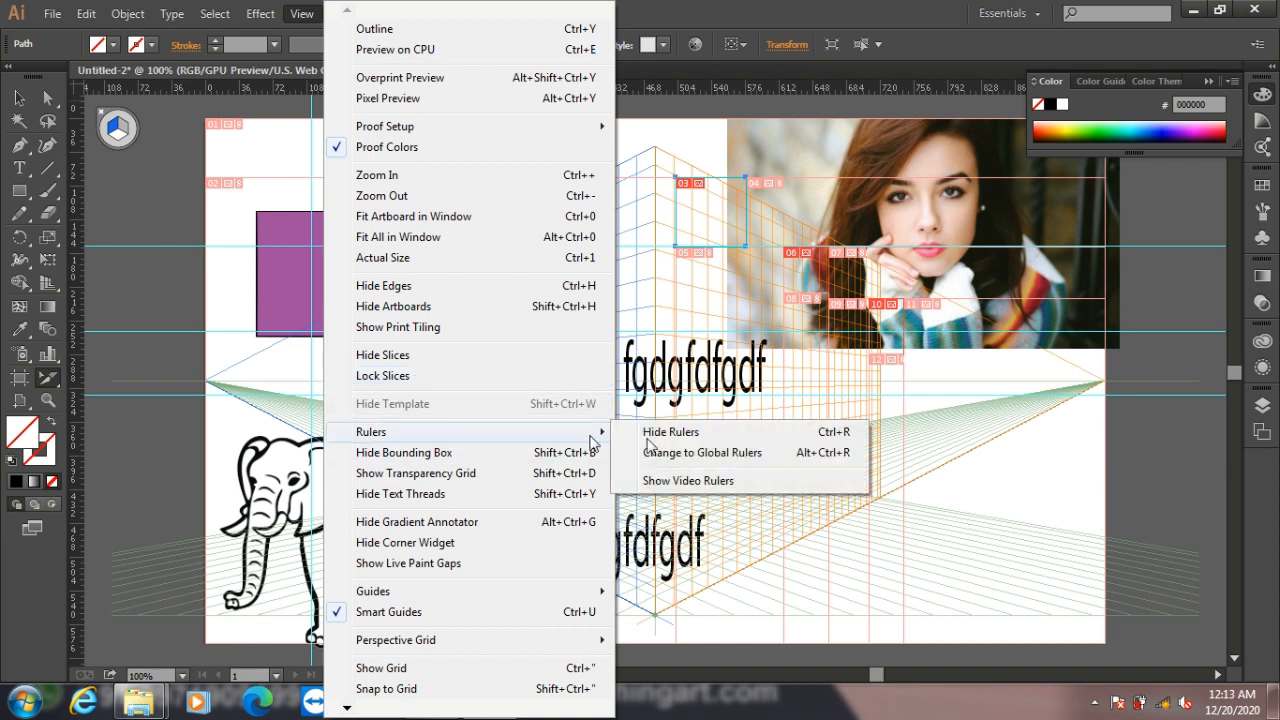
{"action": "left_click", "coordinate": [682, 438]}
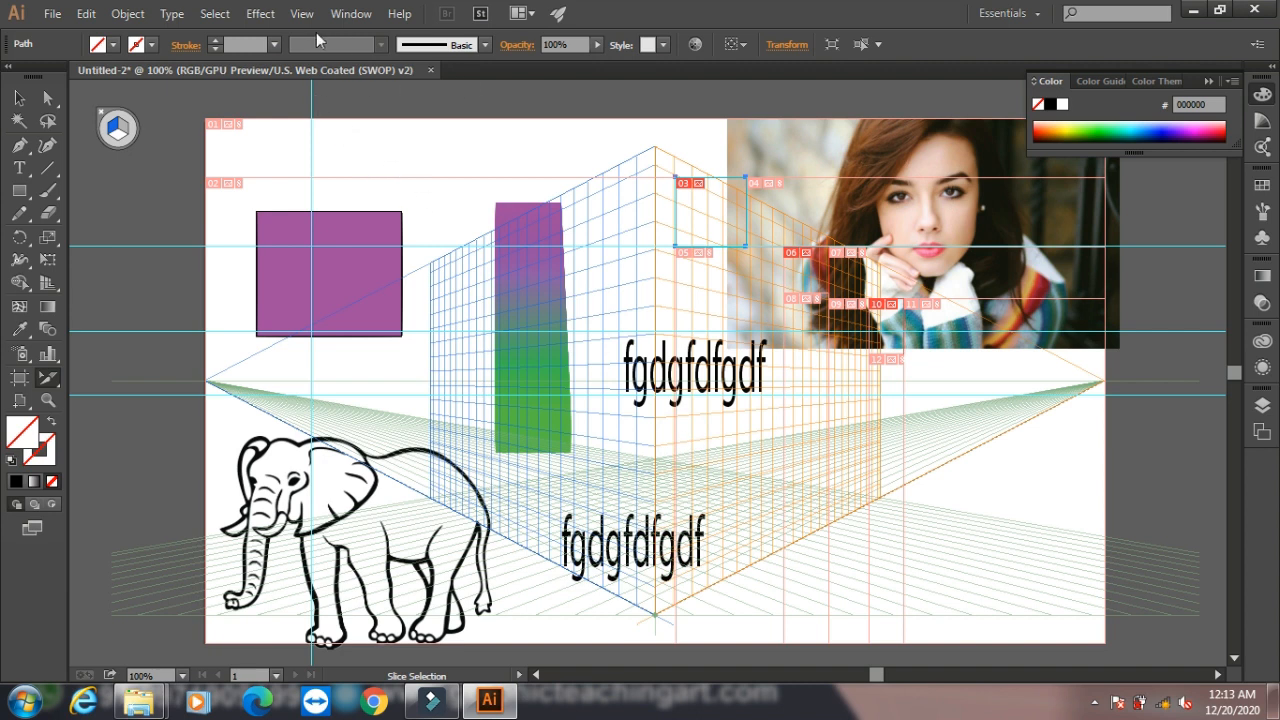
{"action": "left_click", "coordinate": [300, 14]}
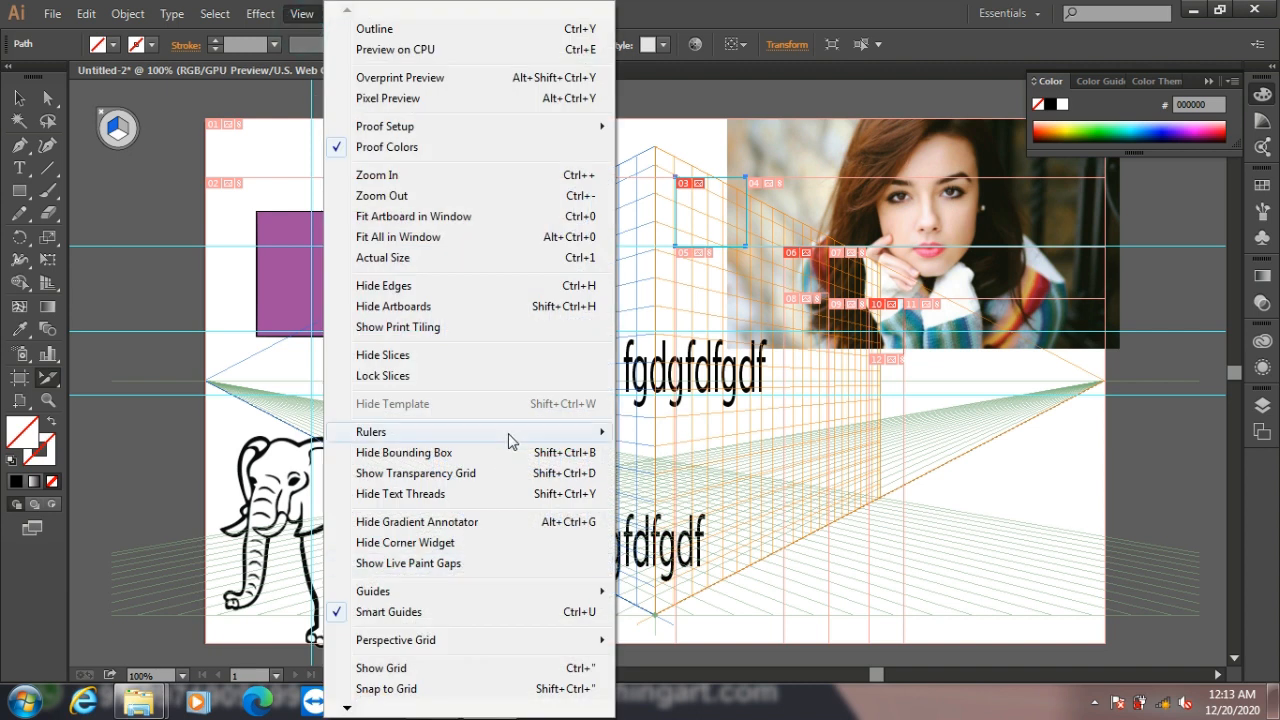
{"action": "mouse_move", "coordinate": [510, 435]}
{"action": "left_click", "coordinate": [651, 431]}
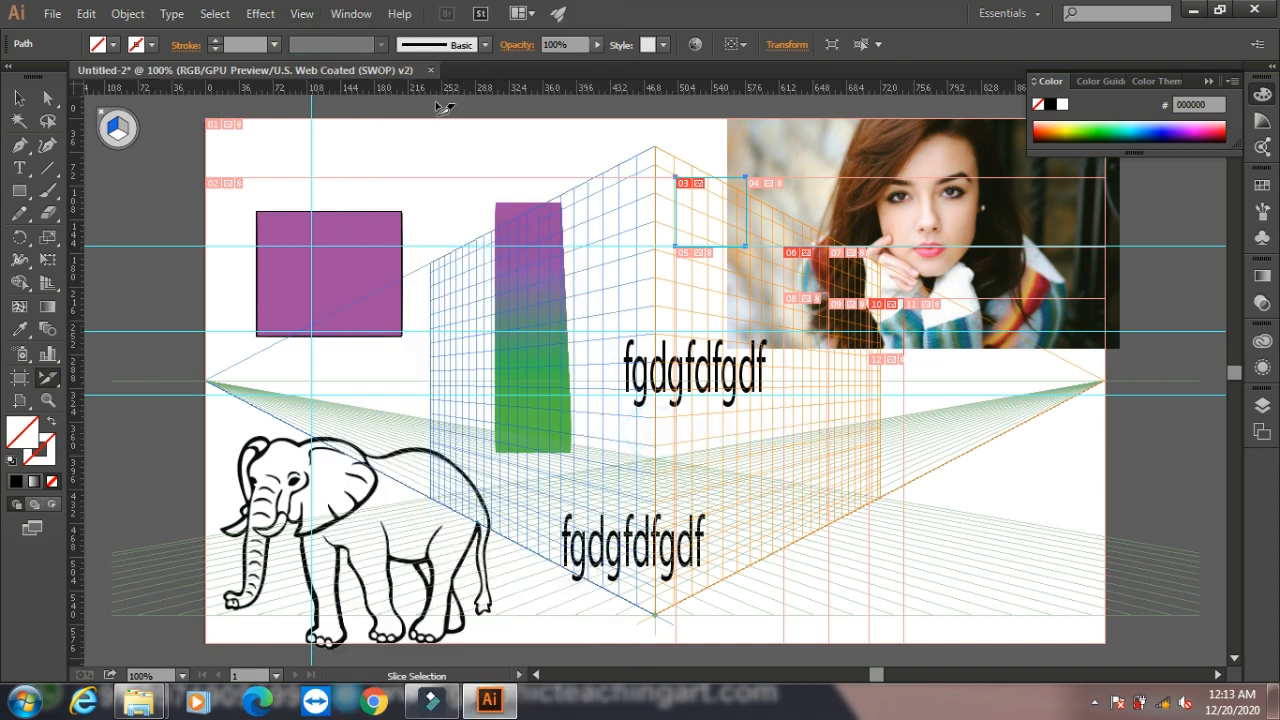
Change the rulers to global rulers and show the video rulers on the artboard.
{"action": "left_click", "coordinate": [303, 14]}
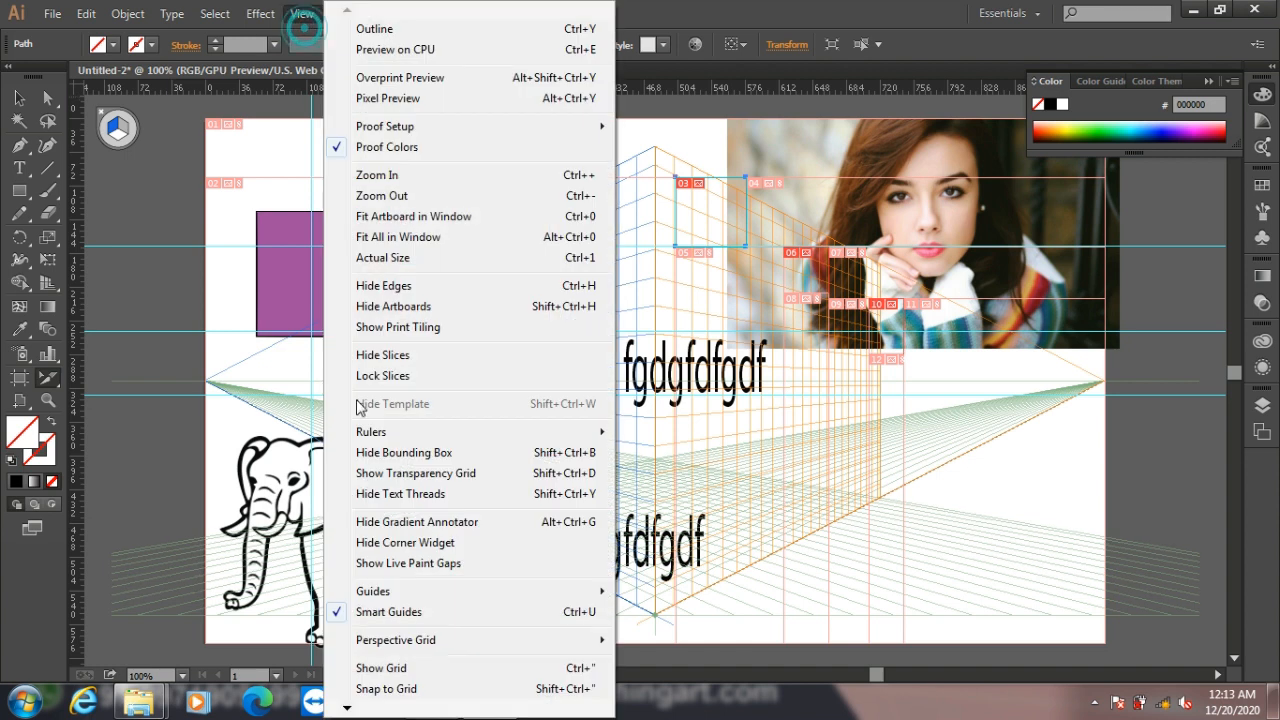
{"action": "mouse_move", "coordinate": [449, 431]}
{"action": "left_click", "coordinate": [695, 457]}
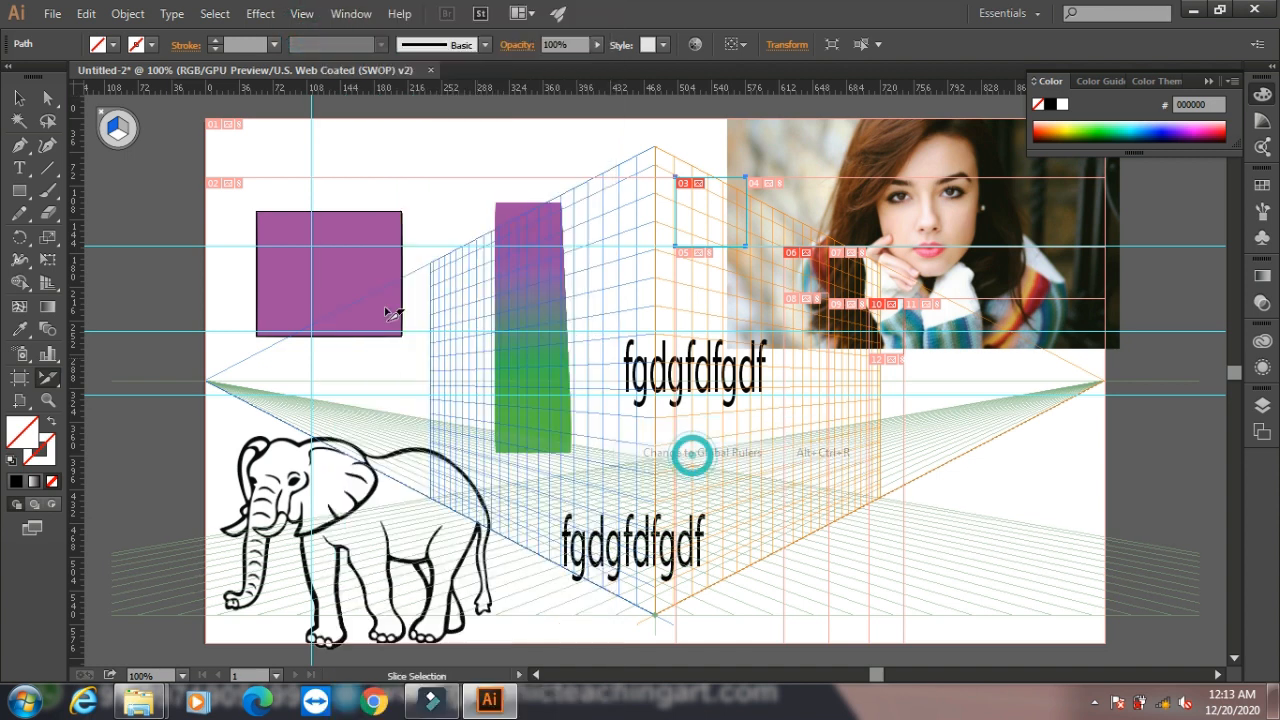
{"action": "left_click", "coordinate": [303, 14]}
{"action": "mouse_move", "coordinate": [489, 446]}
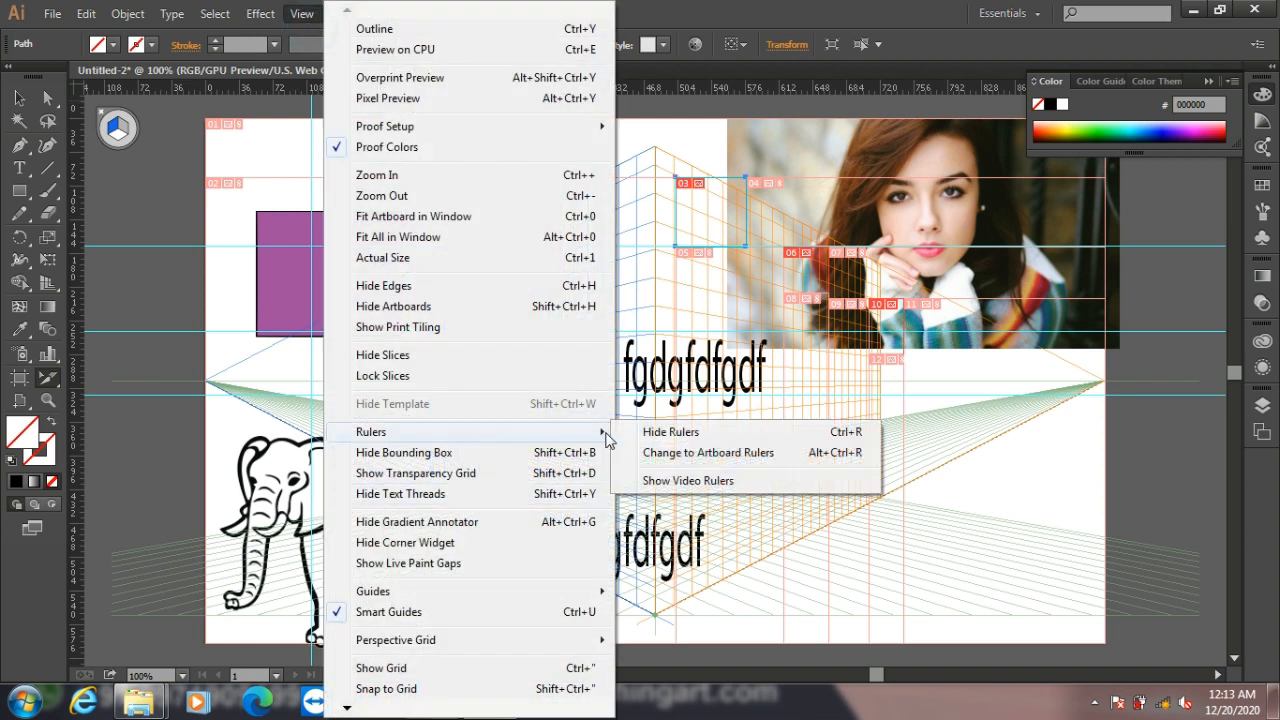
{"action": "left_click", "coordinate": [662, 486]}
Select the upper text object with the Selection tool, deselect it, and hide the bounding box.
{"action": "left_click", "coordinate": [14, 96]}
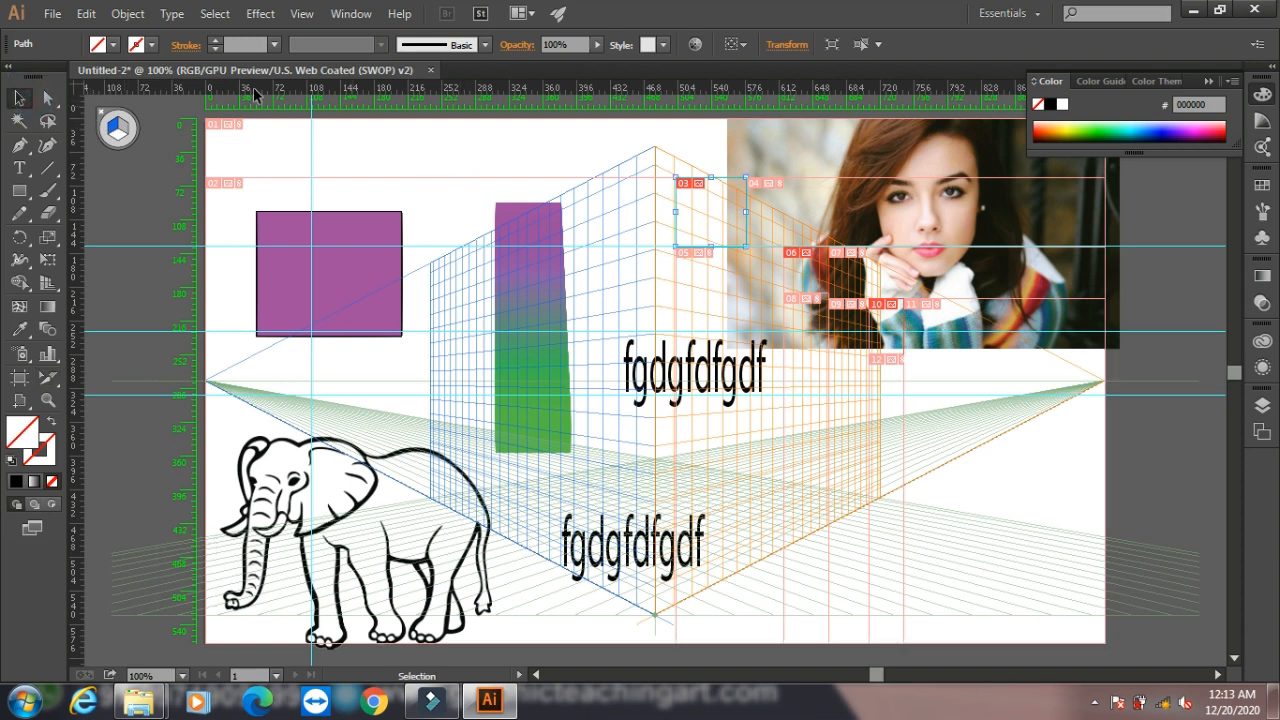
{"action": "left_click", "coordinate": [300, 15]}
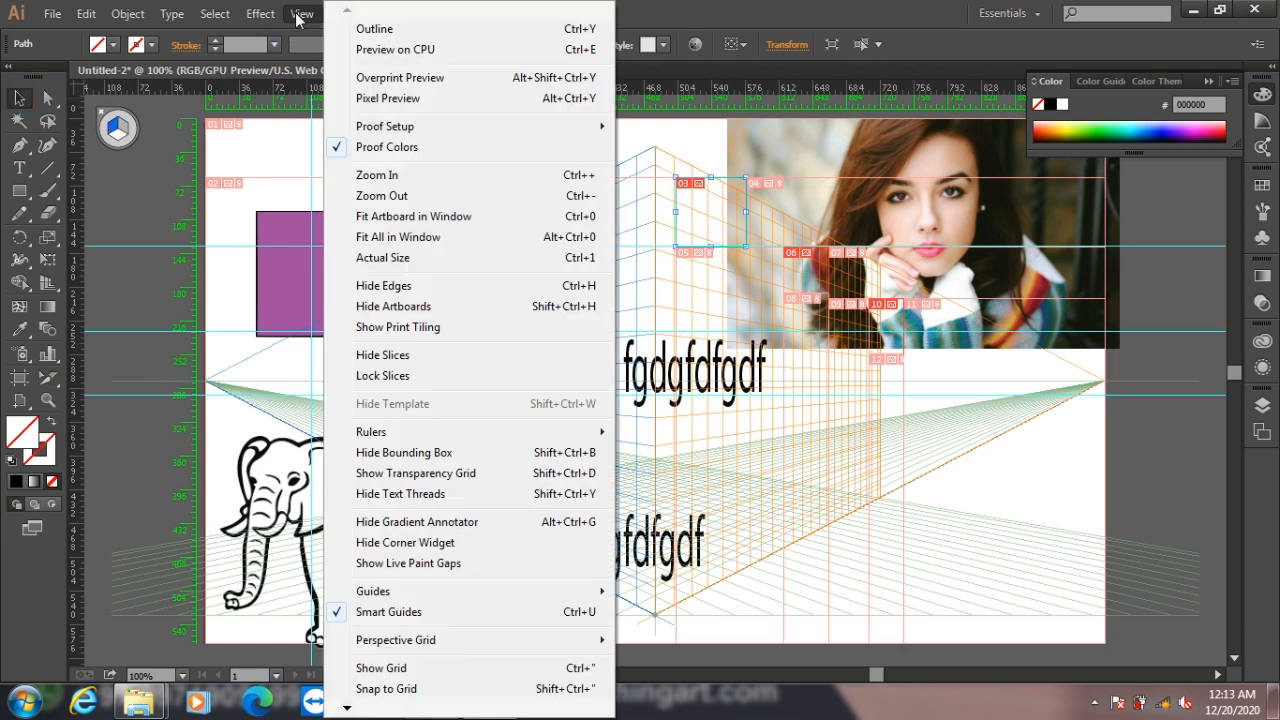
{"action": "left_click", "coordinate": [703, 378]}
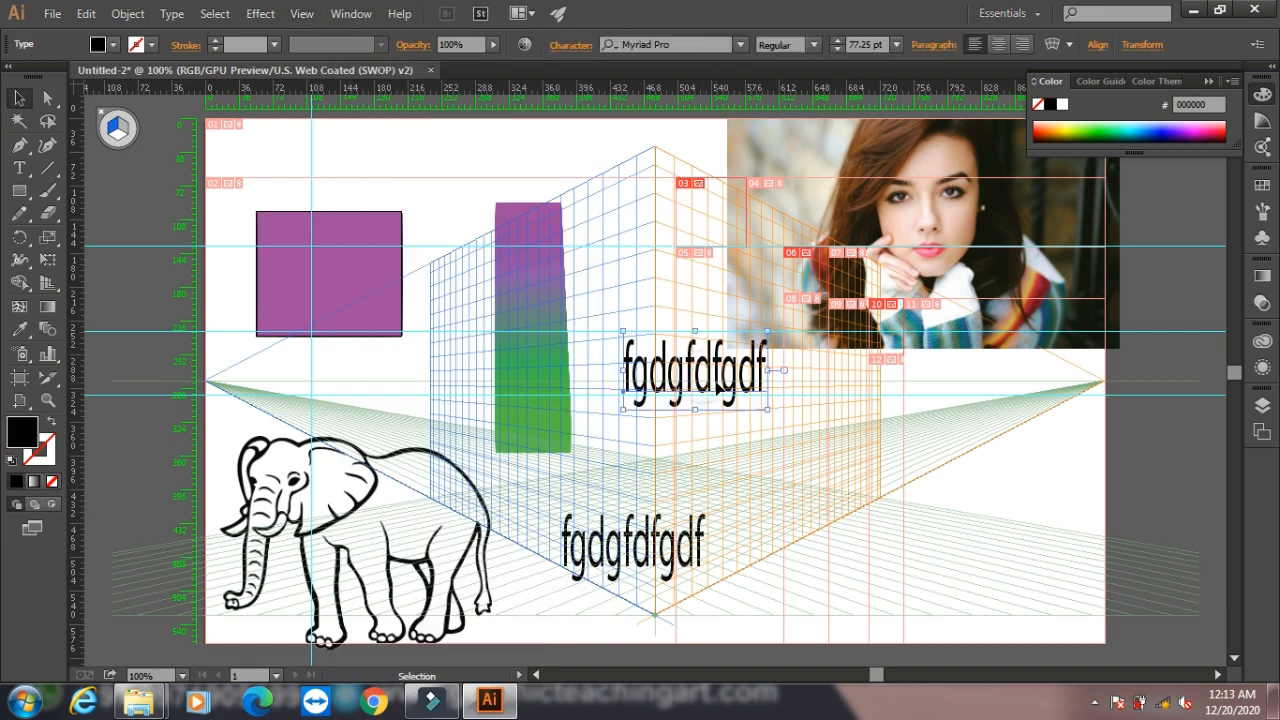
{"action": "left_click", "coordinate": [252, 147]}
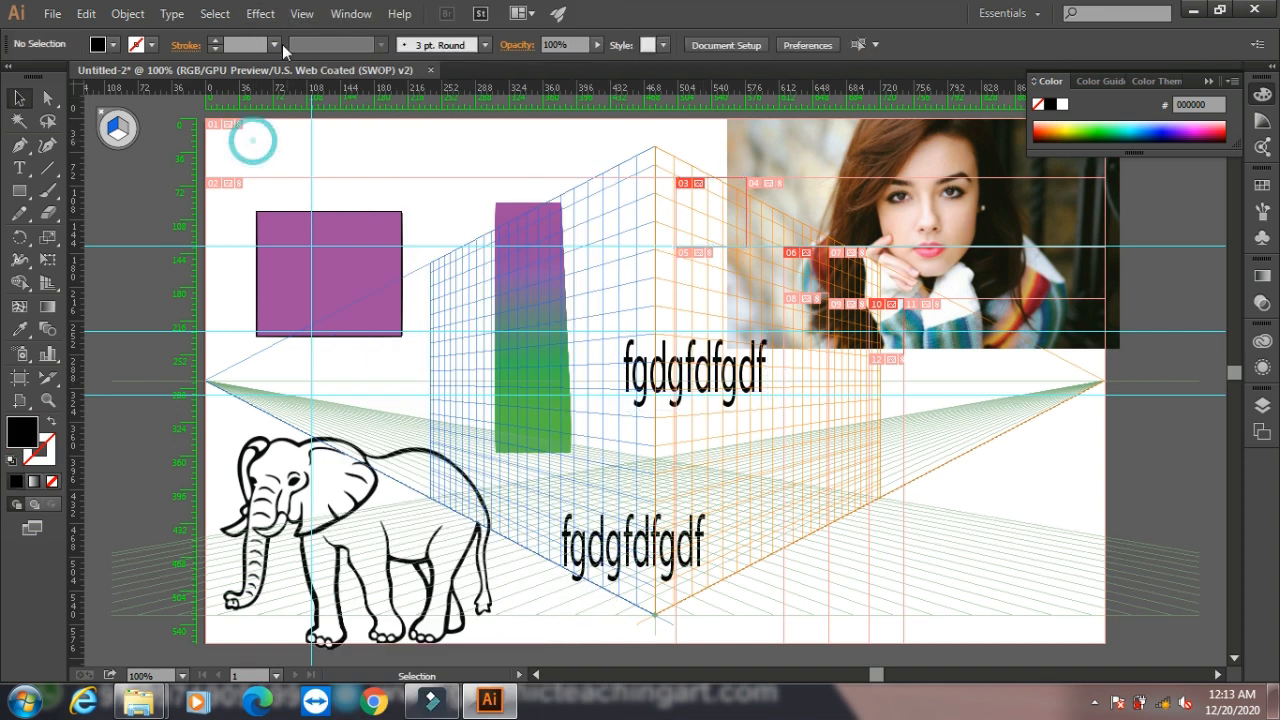
{"action": "left_click", "coordinate": [301, 14]}
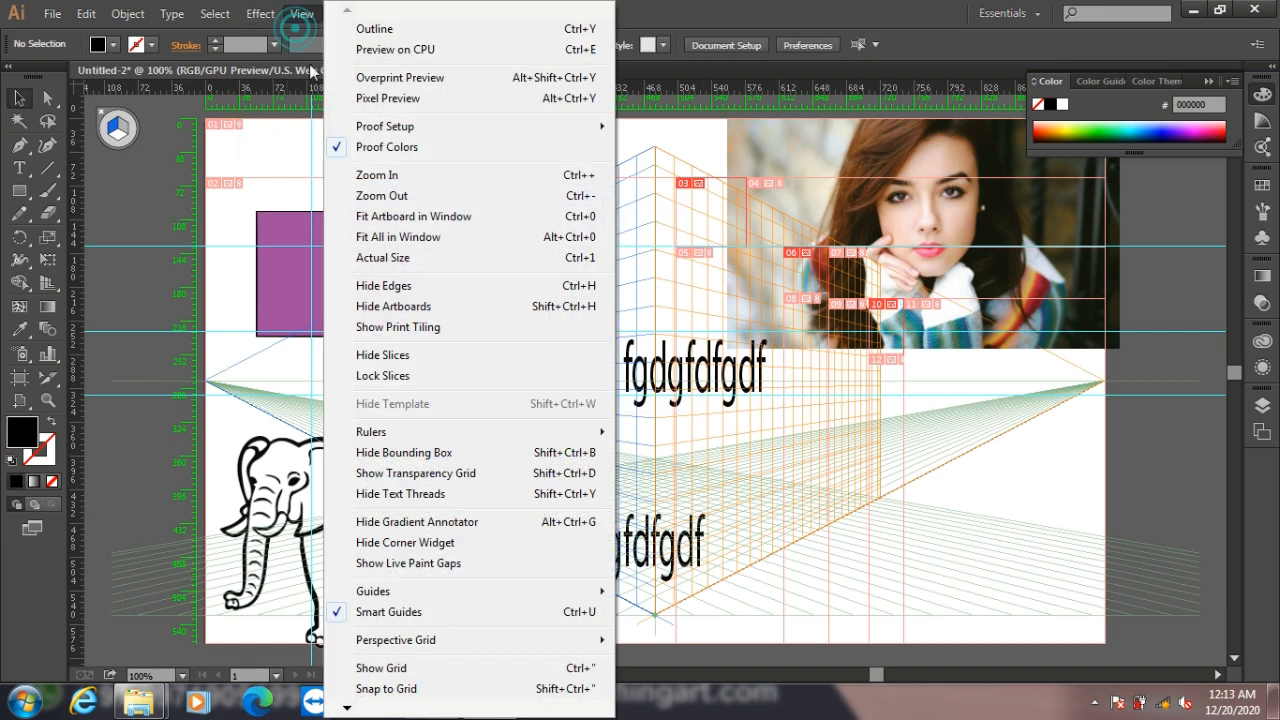
{"action": "left_click", "coordinate": [428, 455]}
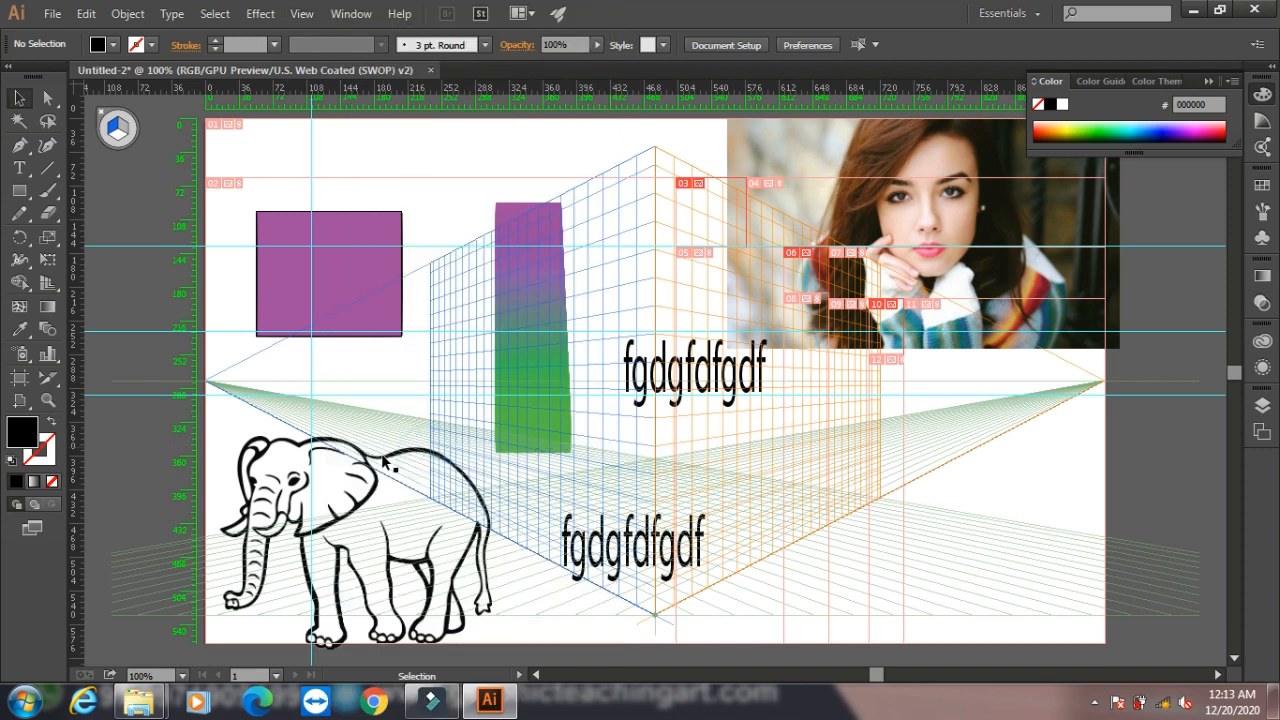
Move the upper text object to the right side of the artboard below the photo, and show the bounding box again.
{"action": "left_click", "coordinate": [728, 374]}
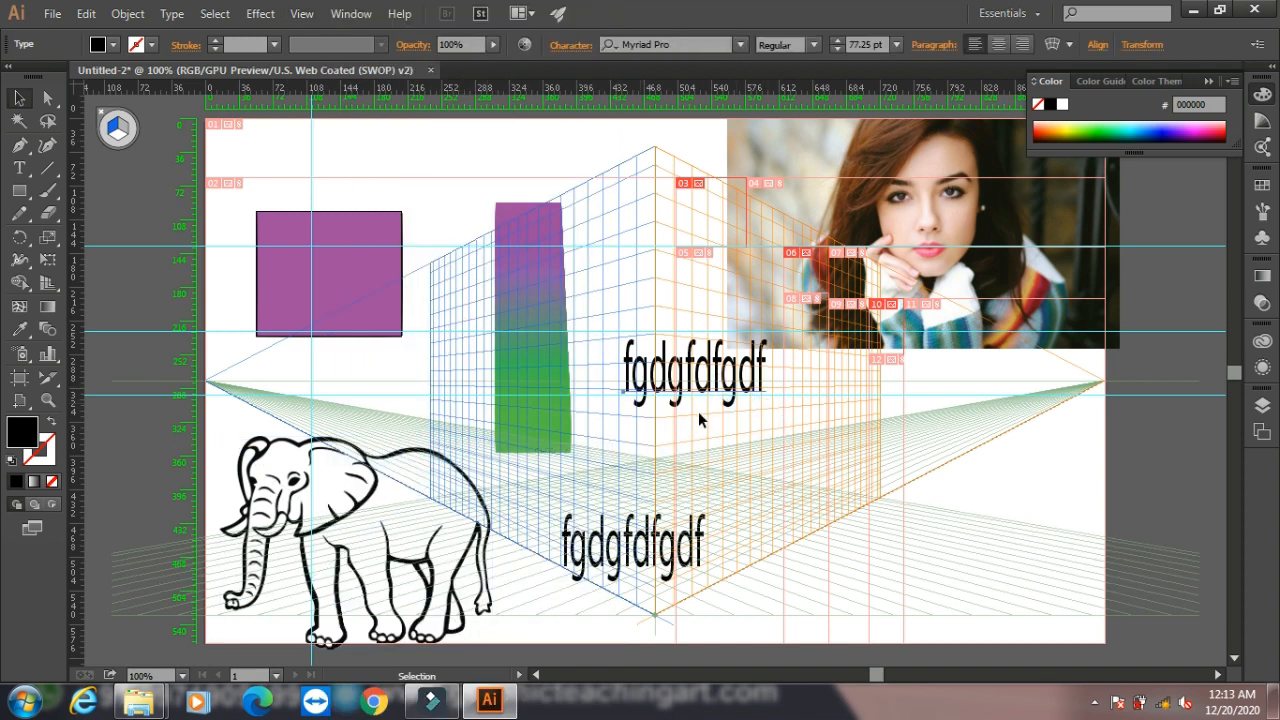
{"action": "left_click_drag", "start_coordinate": [760, 409], "coordinate": [1068, 500]}
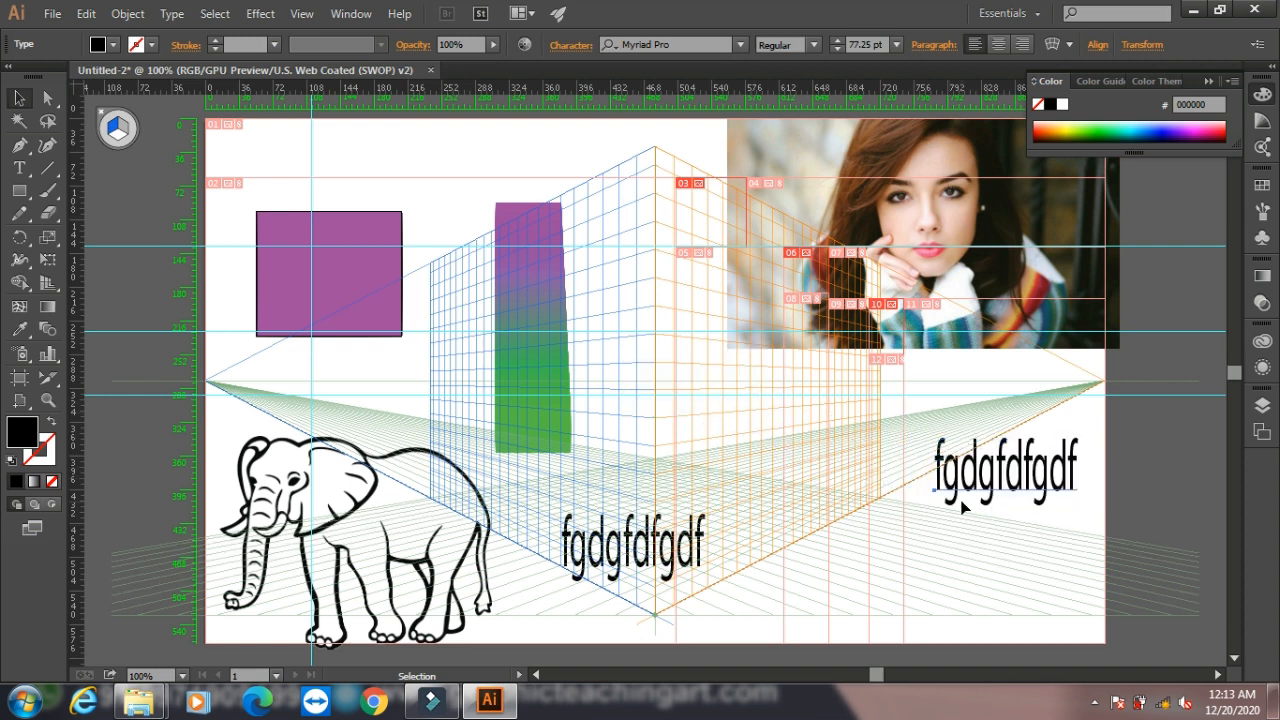
{"action": "left_click", "coordinate": [260, 14]}
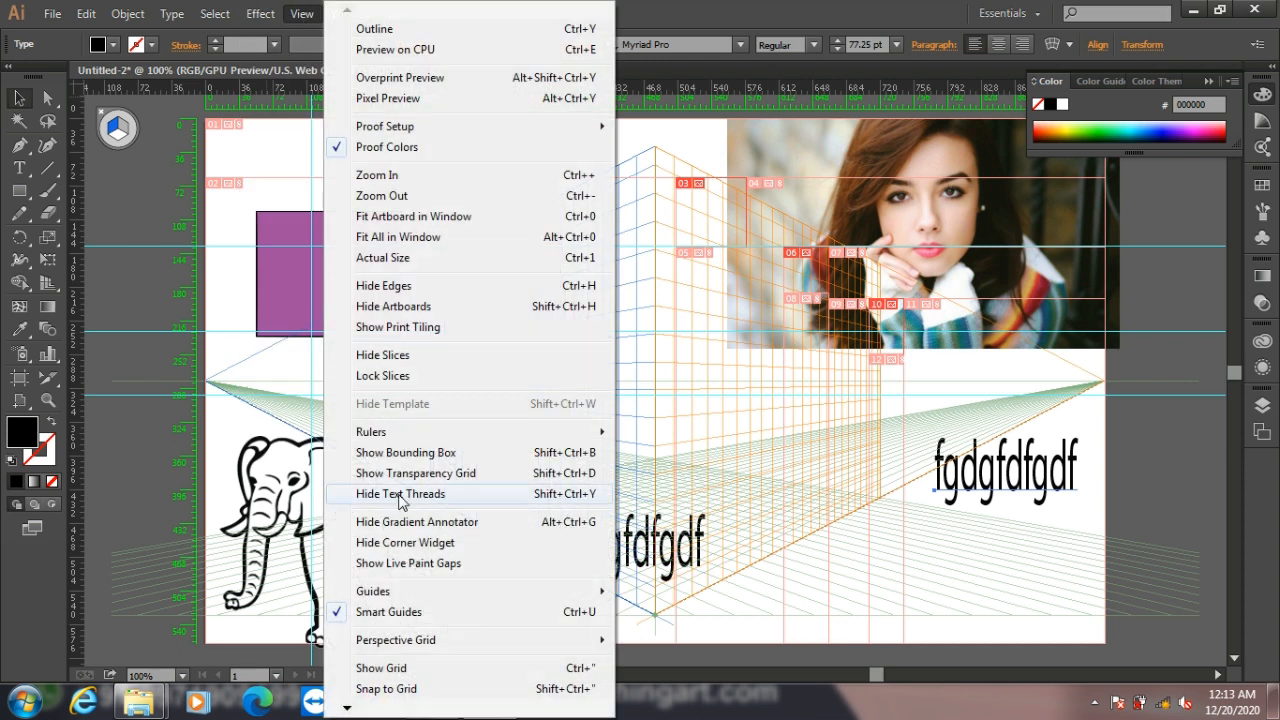
{"action": "left_click", "coordinate": [420, 456]}
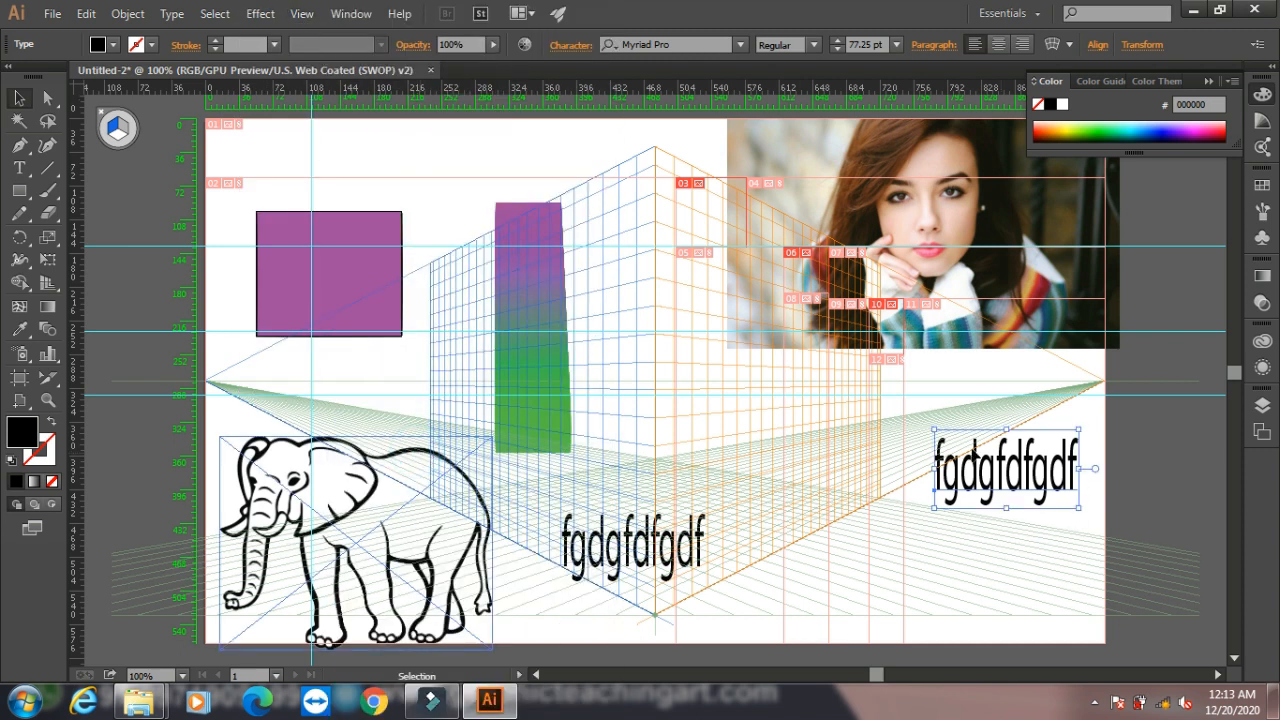
Hide the guides in the document.
{"action": "left_click", "coordinate": [302, 13]}
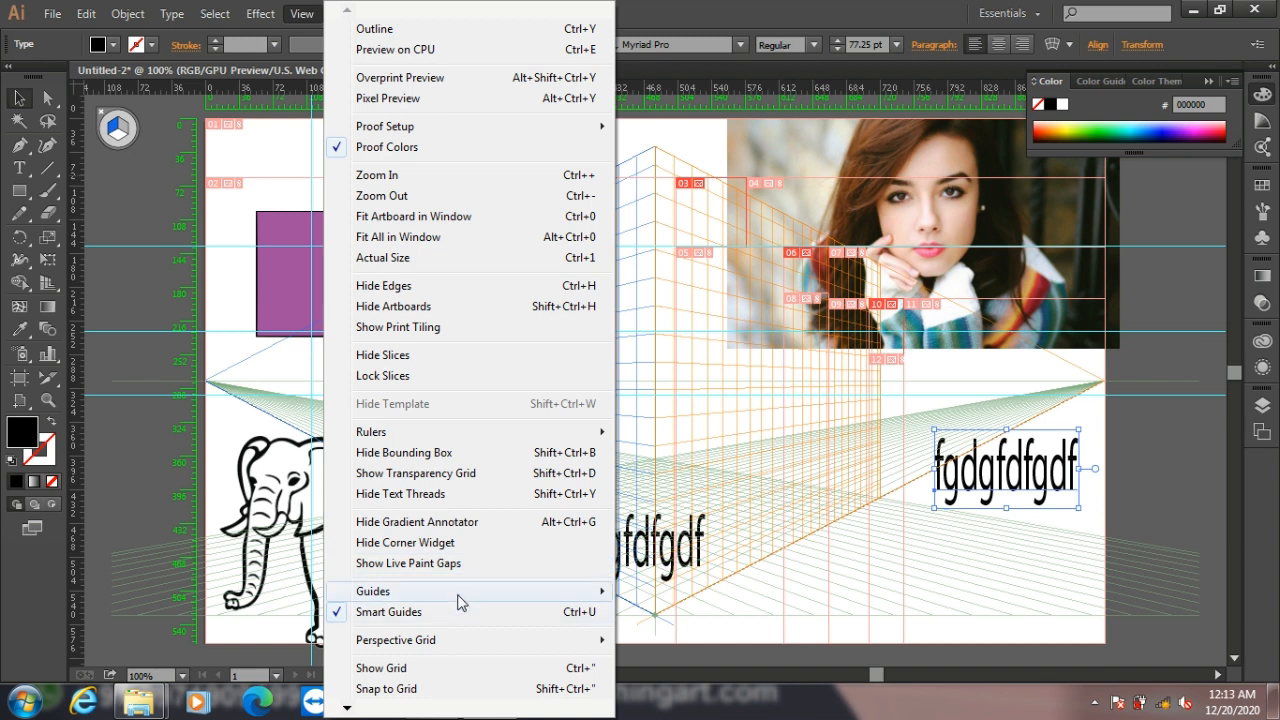
{"action": "mouse_move", "coordinate": [460, 594]}
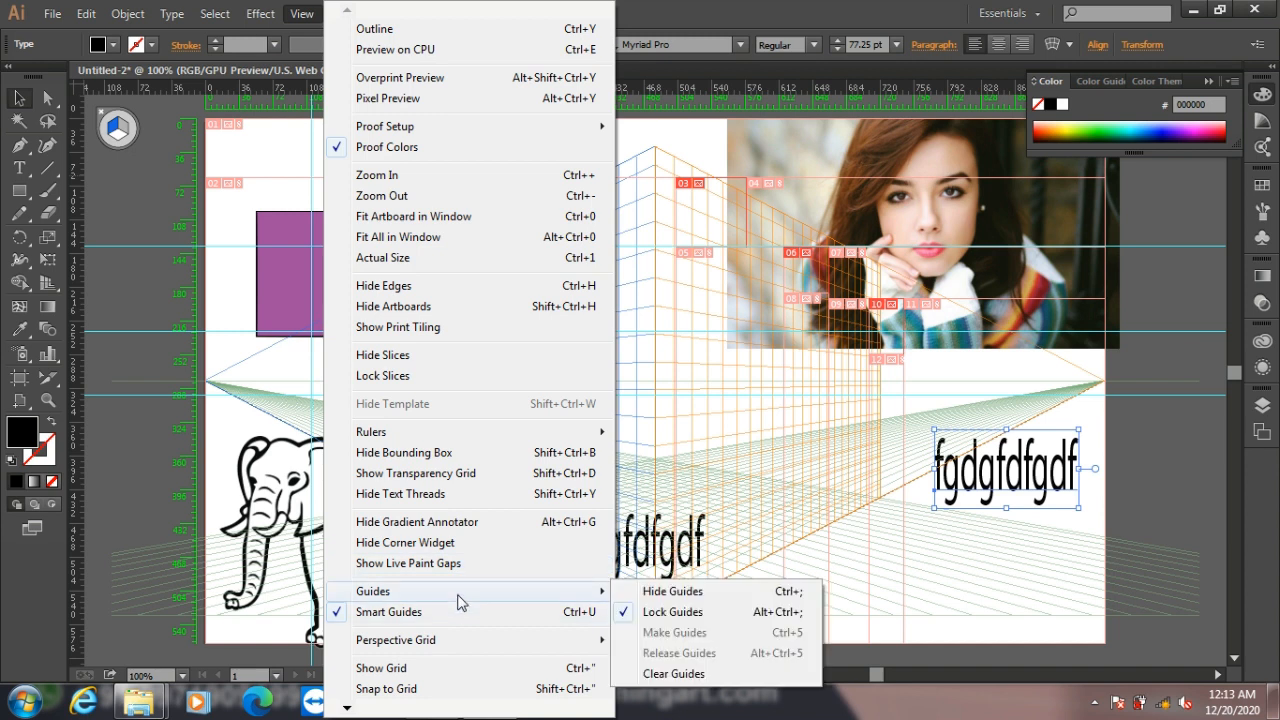
{"action": "left_click", "coordinate": [692, 594]}
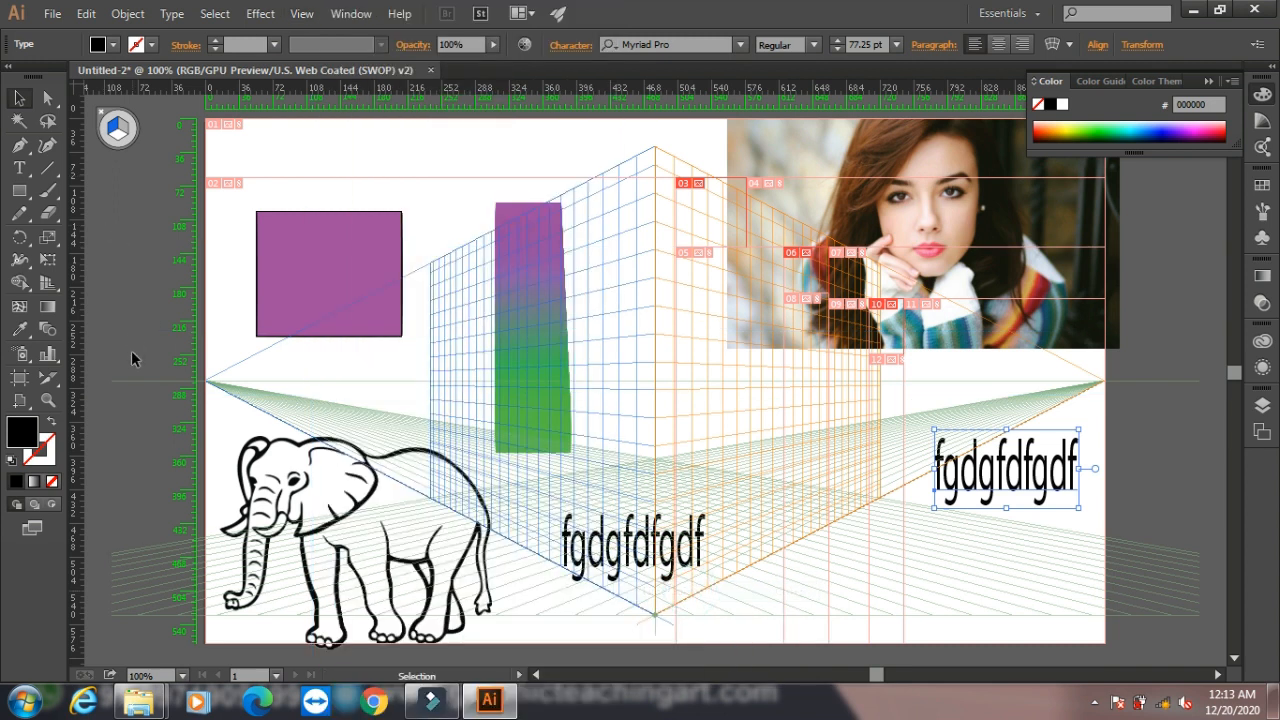
Show the live paint gaps and make the document's hidden guides visible again.
{"action": "left_click", "coordinate": [301, 13]}
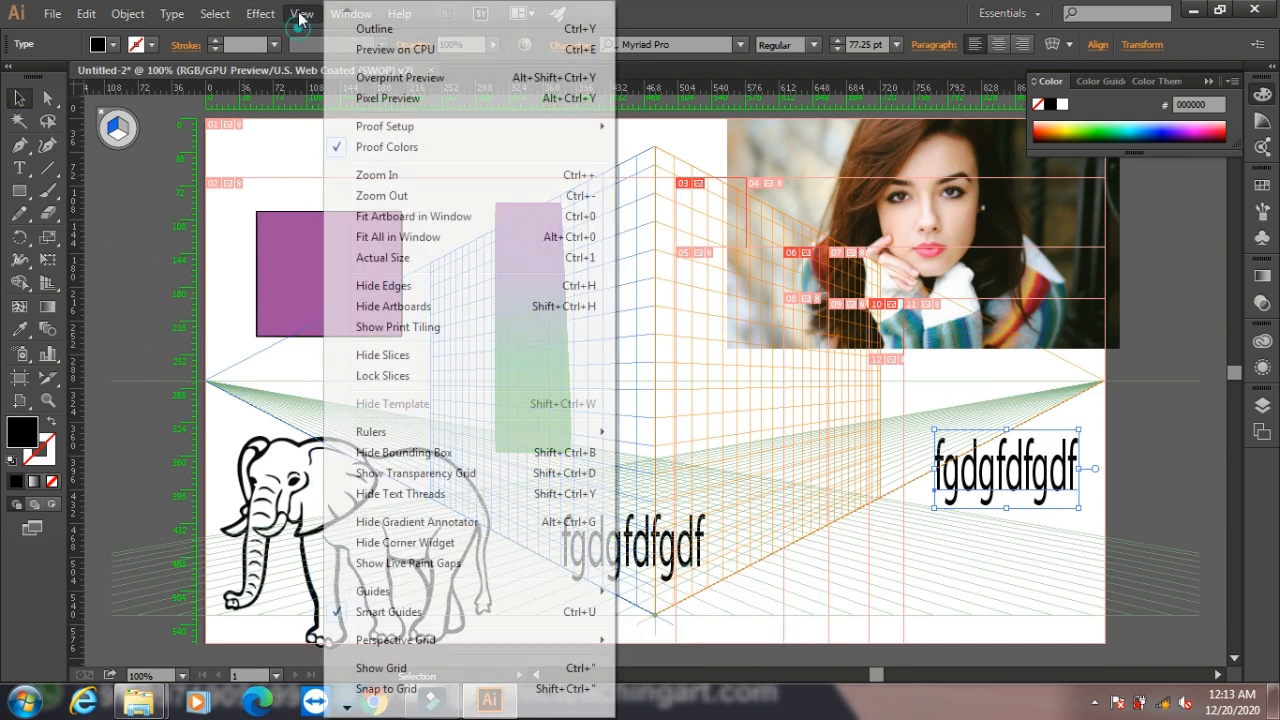
{"action": "left_click", "coordinate": [403, 566]}
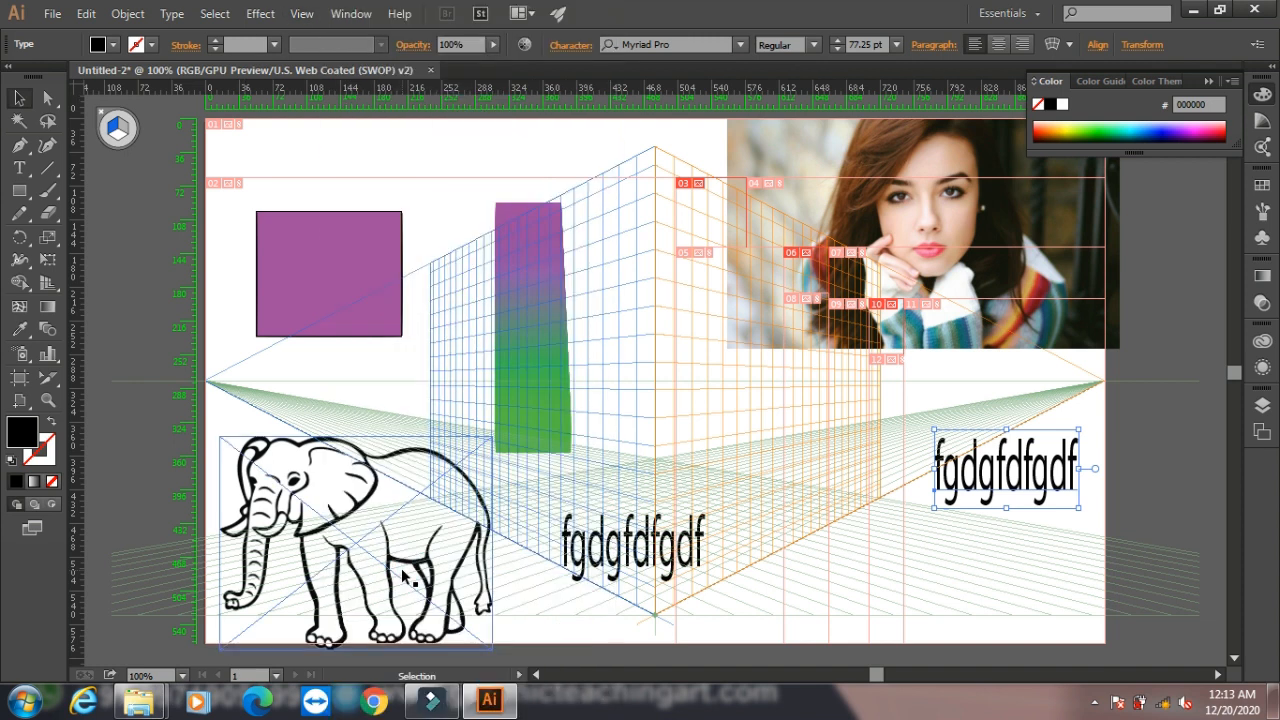
{"action": "left_click", "coordinate": [301, 13]}
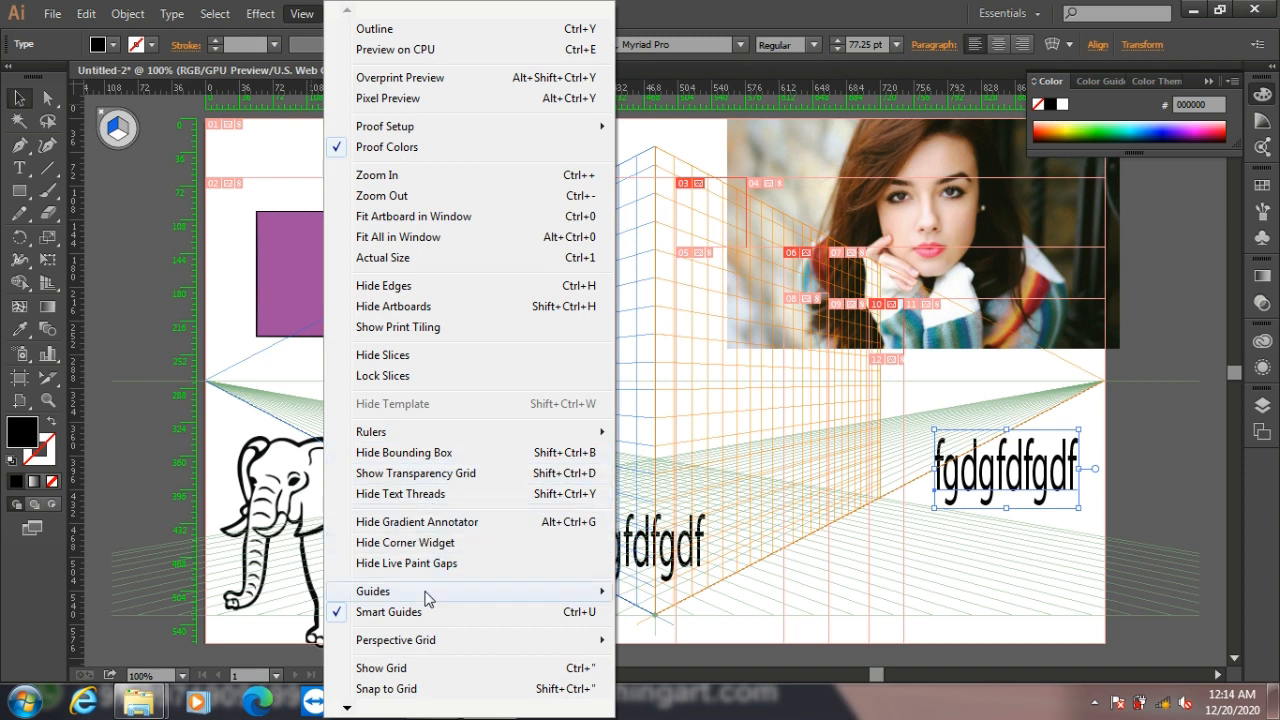
{"action": "mouse_move", "coordinate": [425, 596]}
{"action": "left_click", "coordinate": [664, 600]}
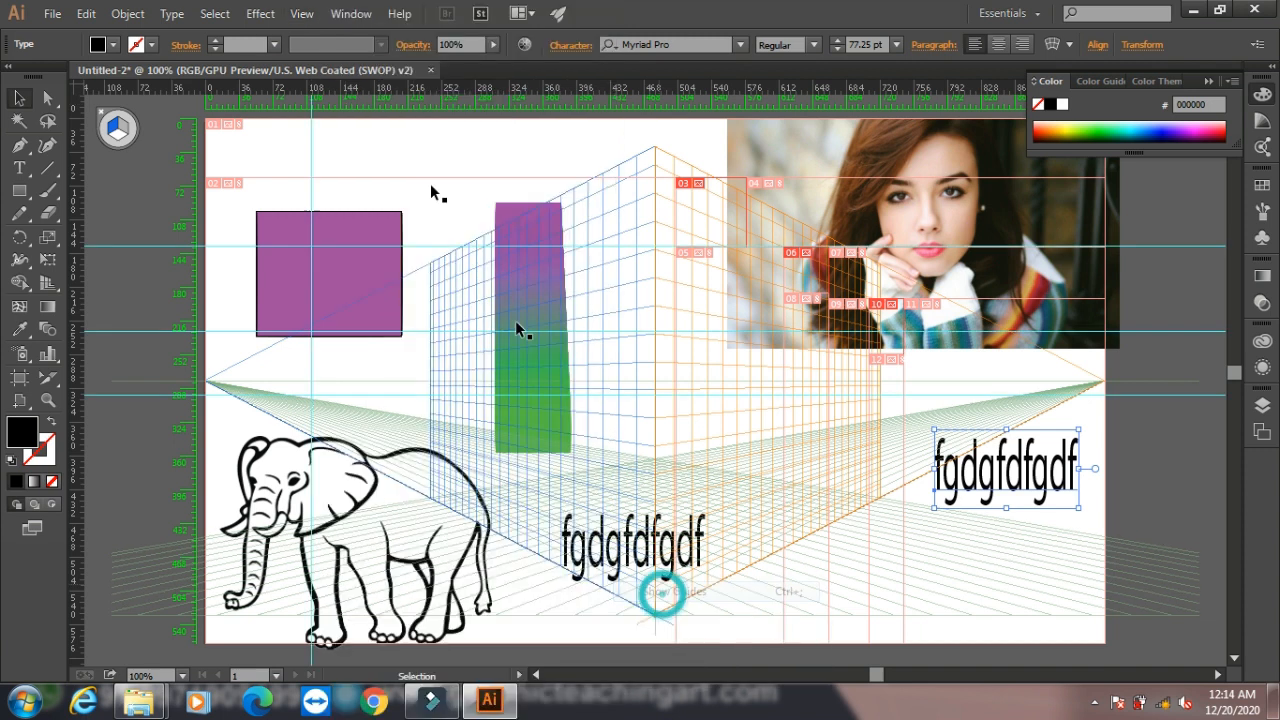
Clear all guides from the document and undo the clearing.
{"action": "left_click", "coordinate": [301, 13]}
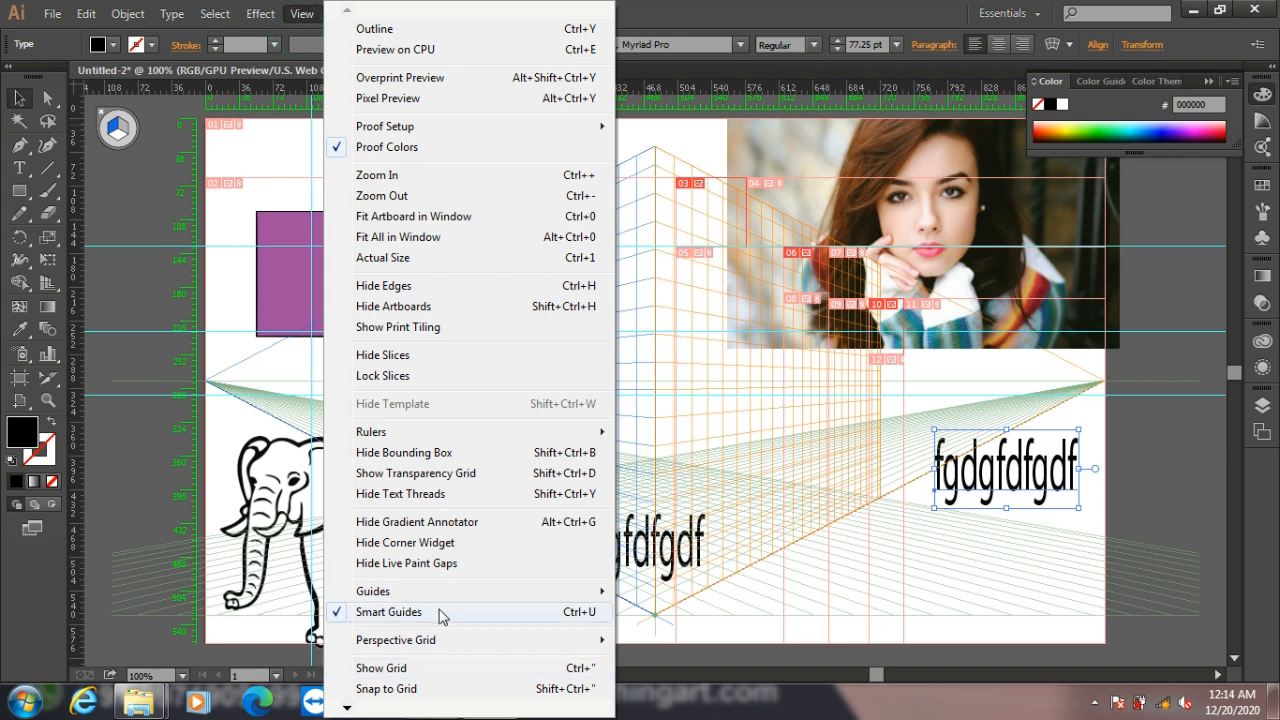
{"action": "mouse_move", "coordinate": [450, 594]}
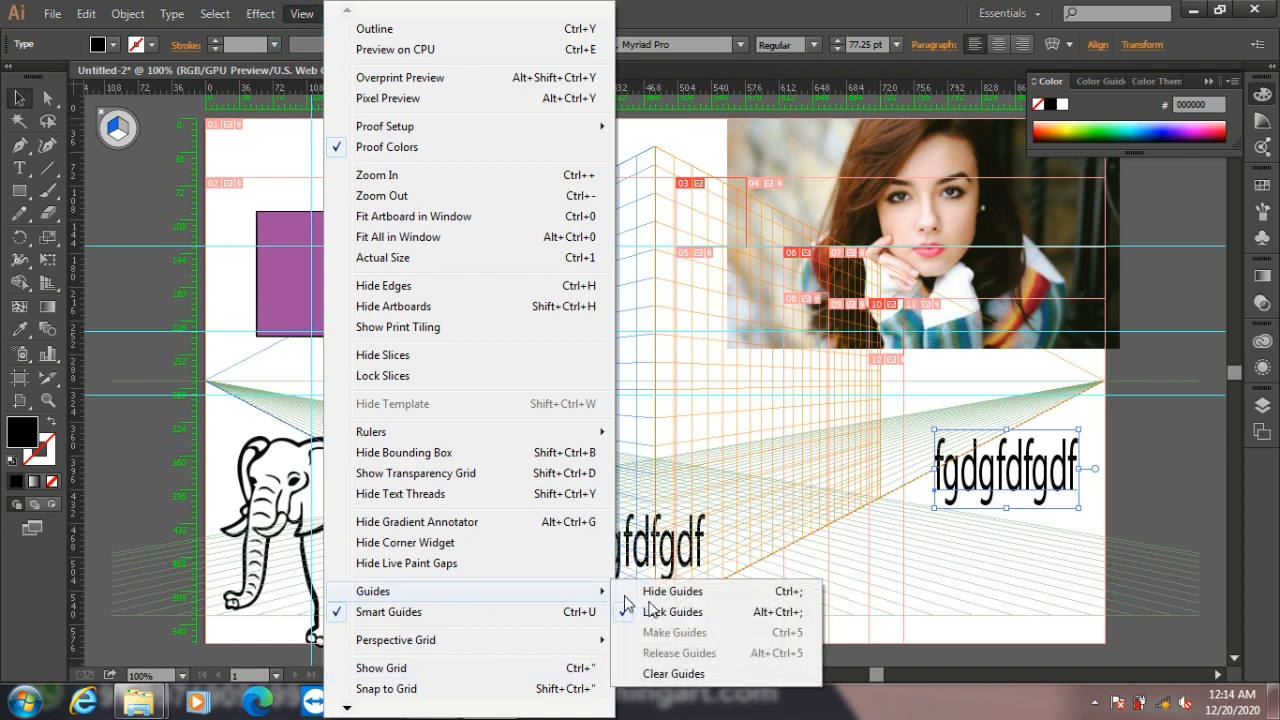
{"action": "left_click", "coordinate": [664, 674]}
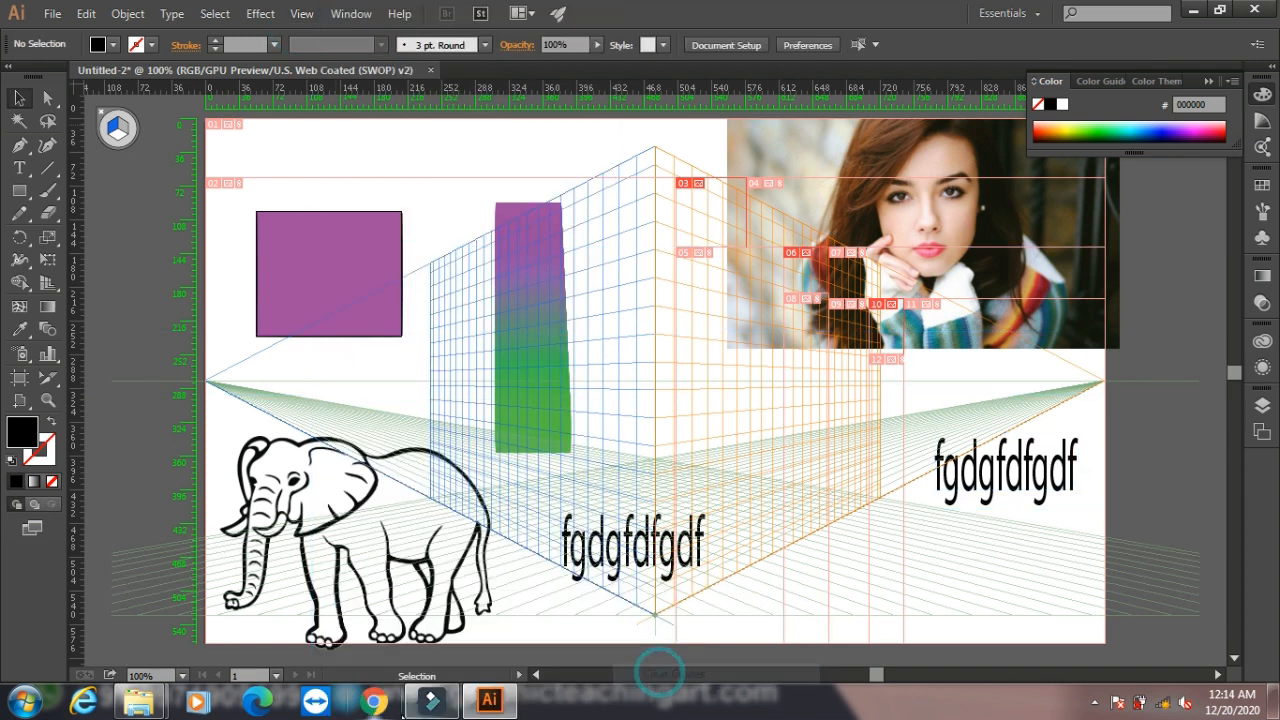
{"action": "key", "text": "ctrl+z"}
Hide the perspective grid on the artboard and show it again.
{"action": "left_click", "coordinate": [302, 14]}
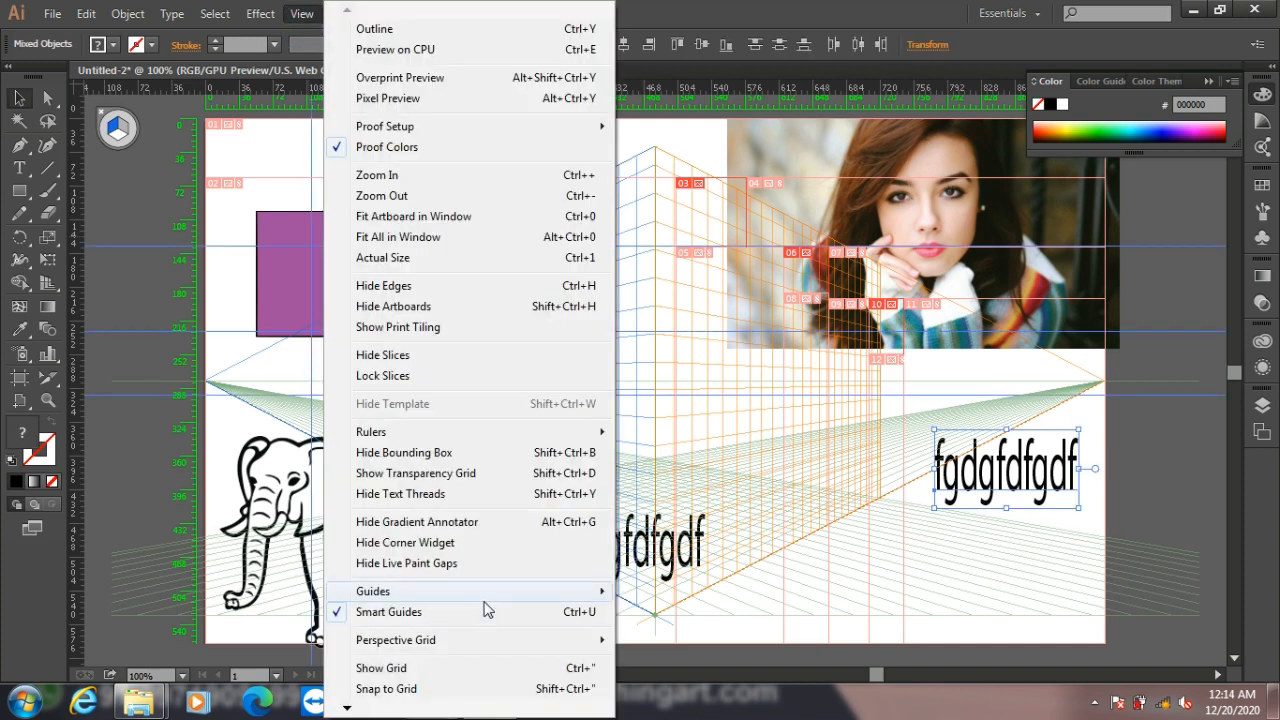
{"action": "mouse_move", "coordinate": [449, 643]}
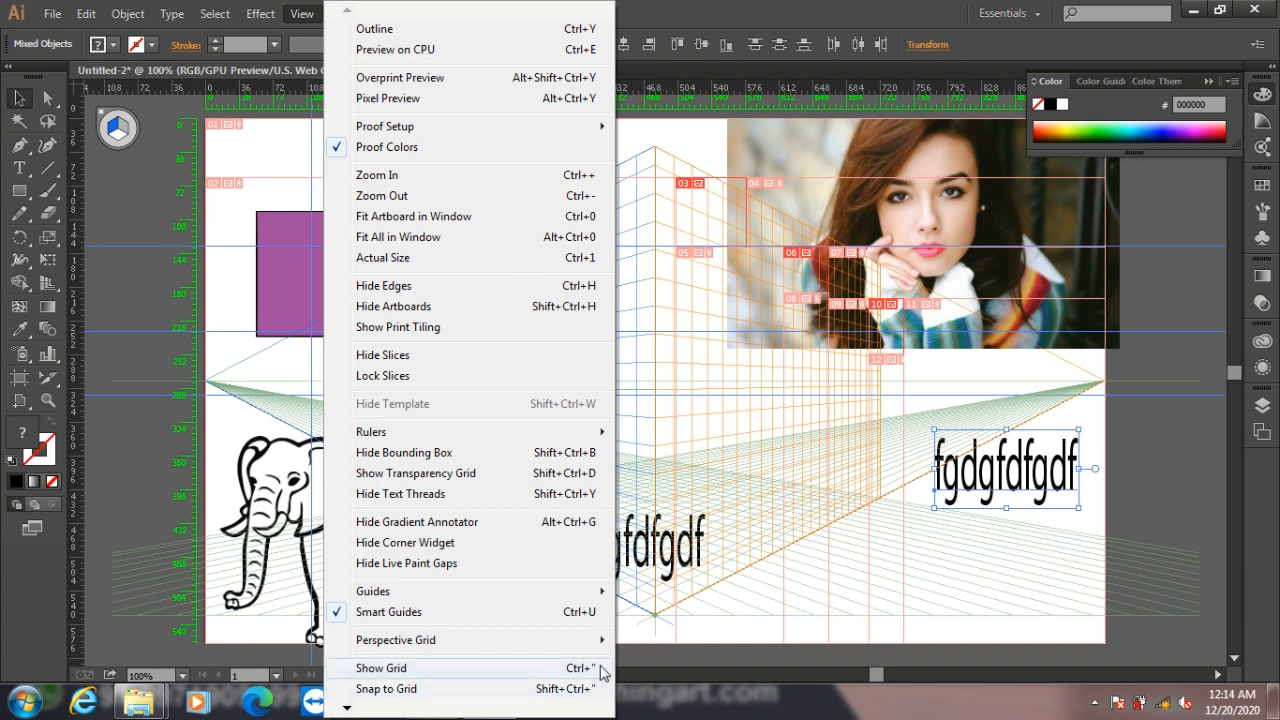
{"action": "mouse_move", "coordinate": [586, 648]}
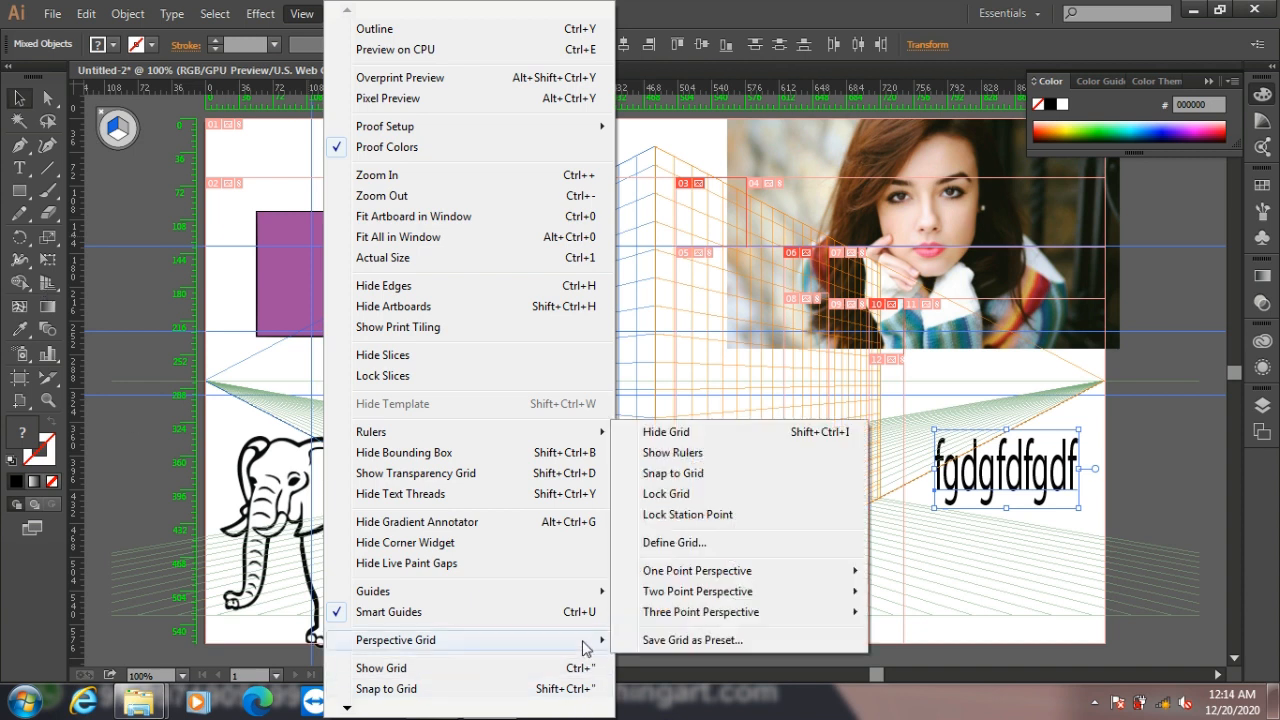
{"action": "left_click", "coordinate": [684, 432]}
{"action": "left_click", "coordinate": [301, 14]}
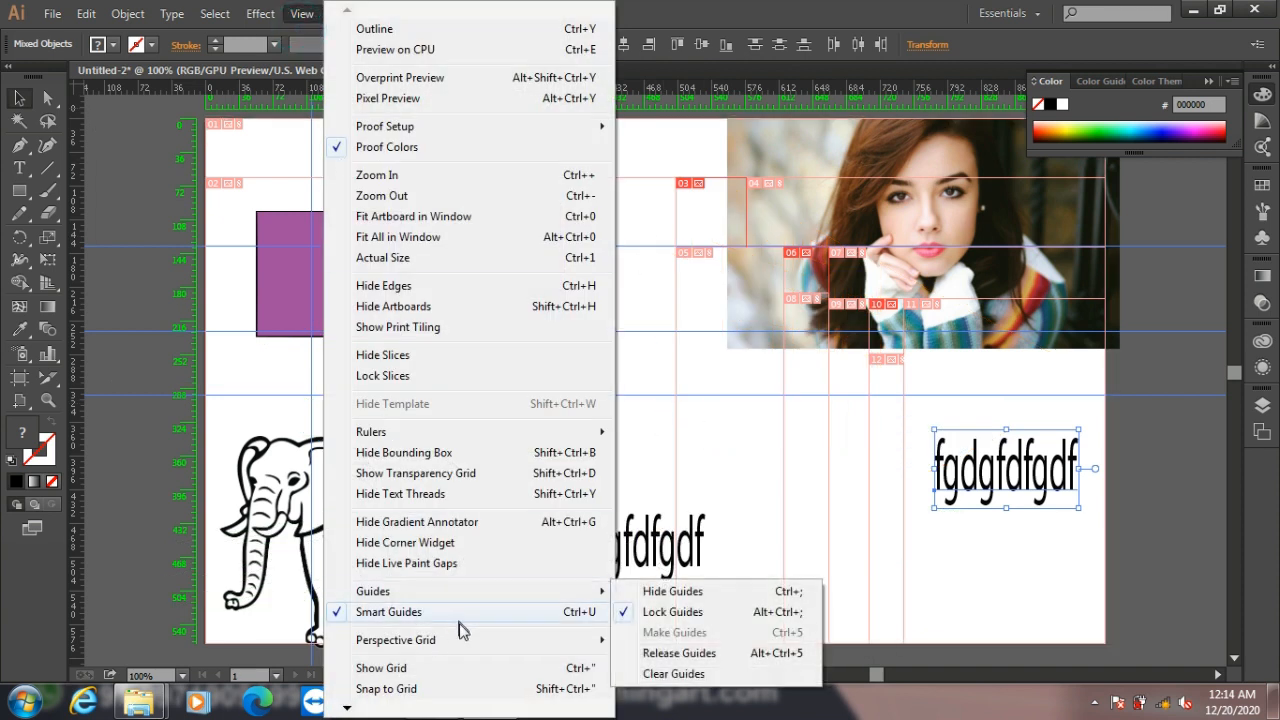
{"action": "mouse_move", "coordinate": [460, 642]}
{"action": "left_click", "coordinate": [650, 432]}
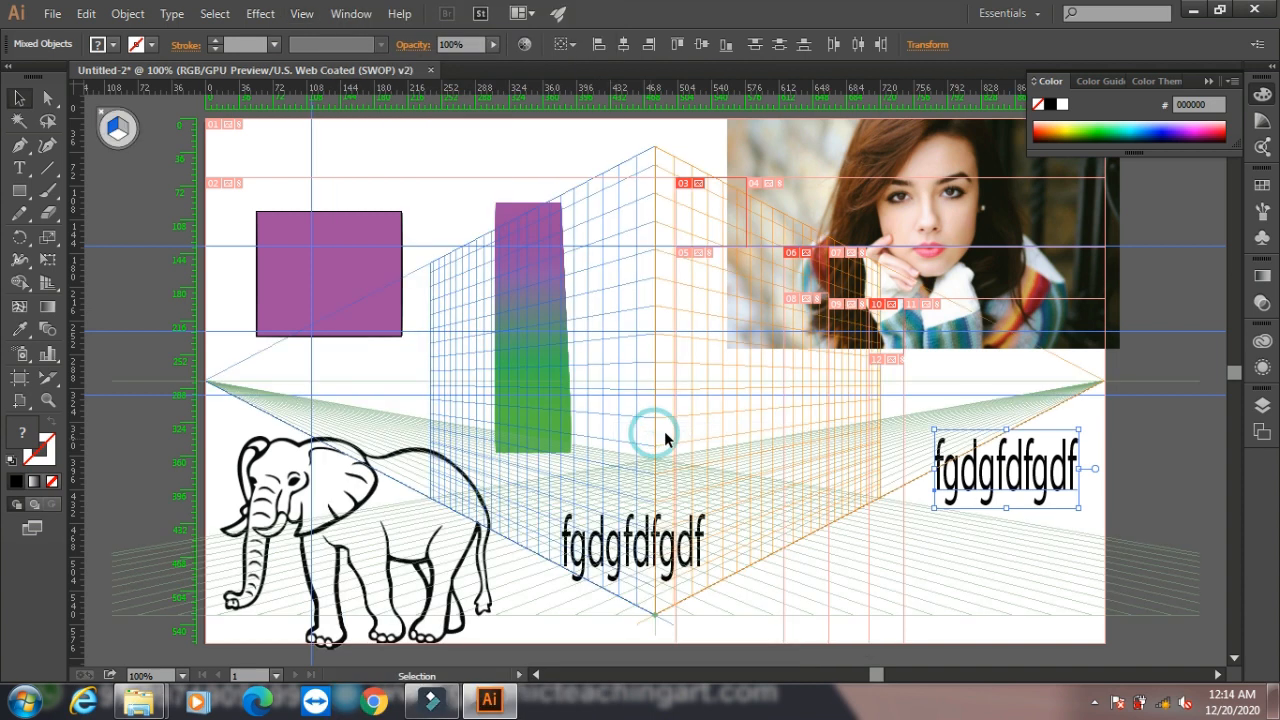
Switch the perspective grid to the one point perspective preset [1P-Normal View].
{"action": "left_click", "coordinate": [298, 16]}
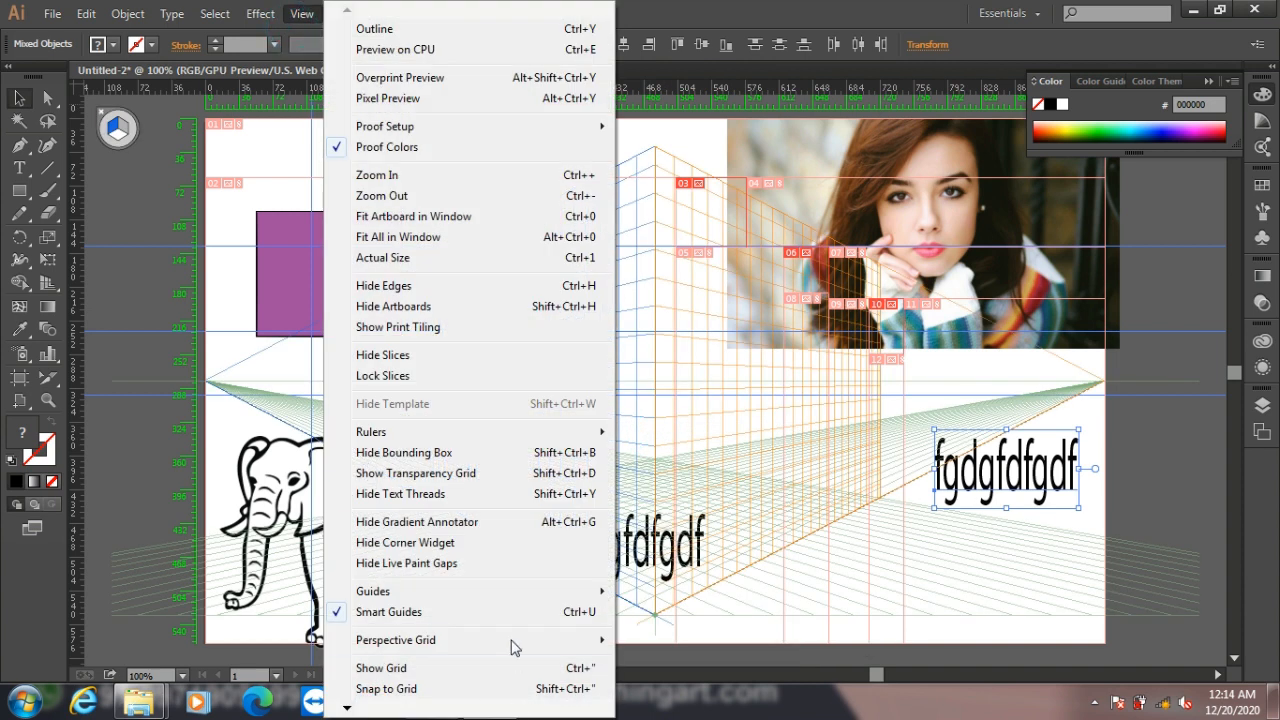
{"action": "mouse_move", "coordinate": [563, 646]}
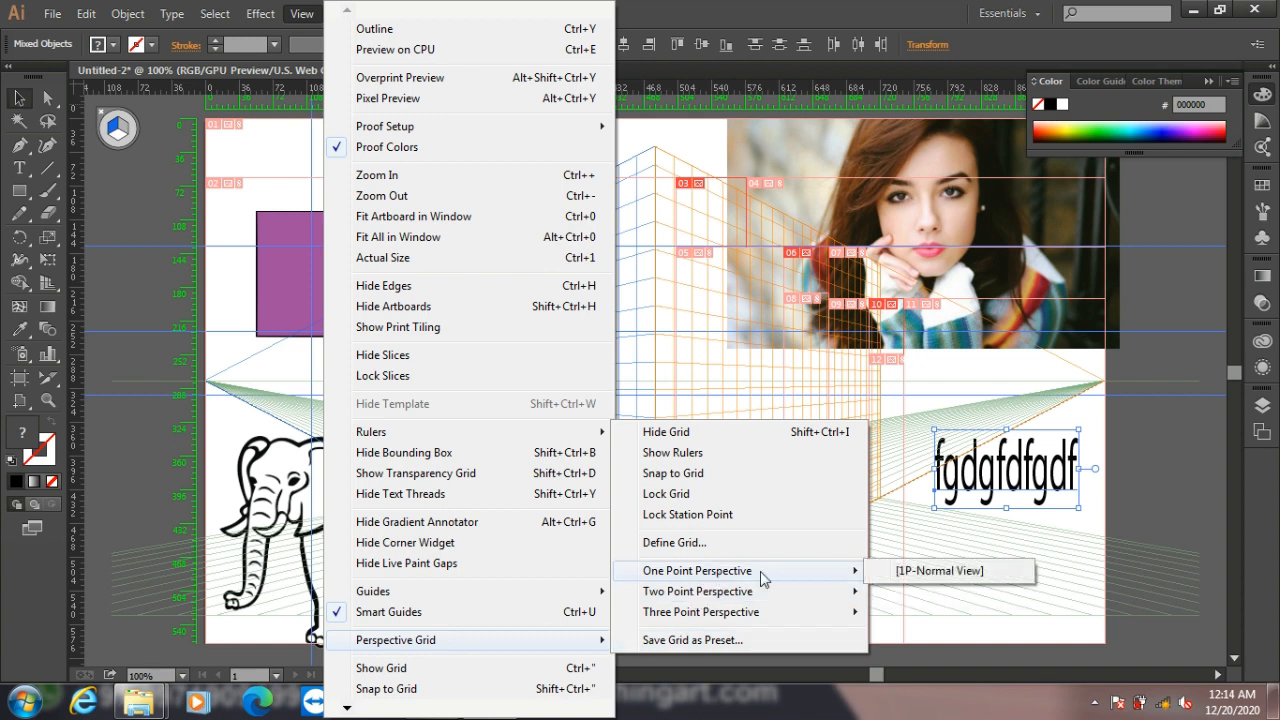
{"action": "left_click", "coordinate": [912, 571]}
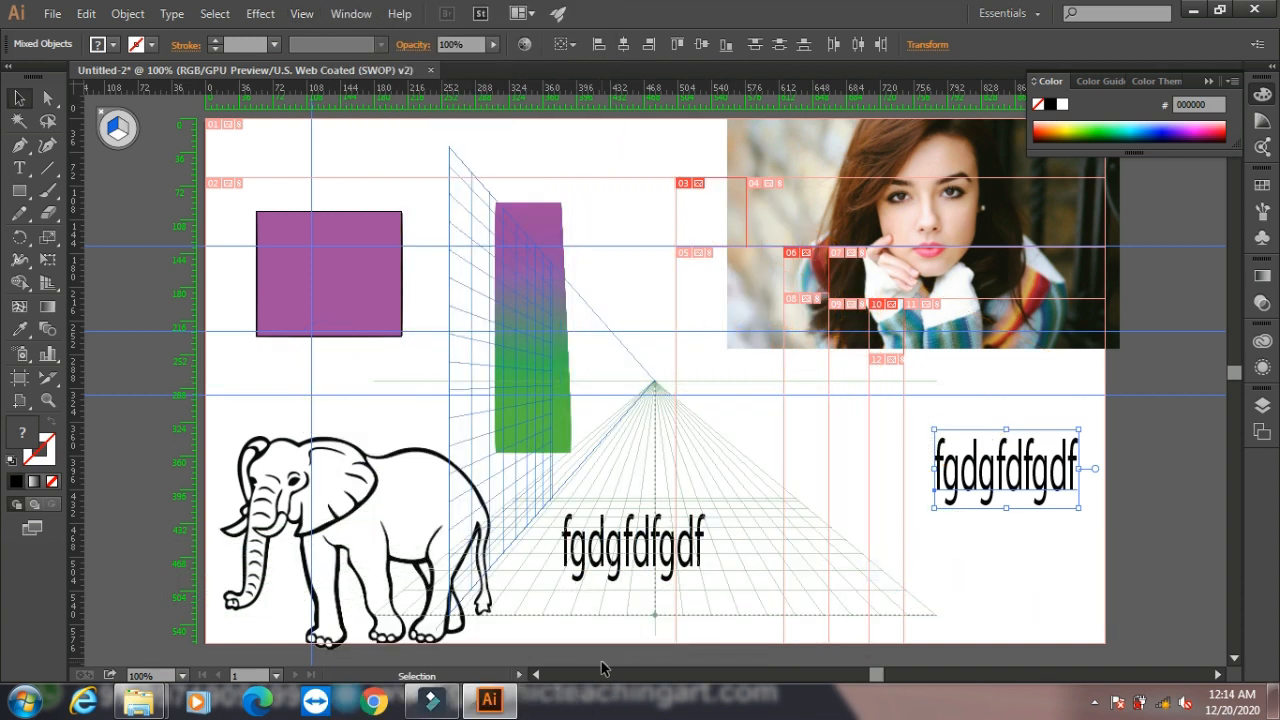
Define the one point perspective grid with a red horizontal grid color.
{"action": "left_click", "coordinate": [303, 14]}
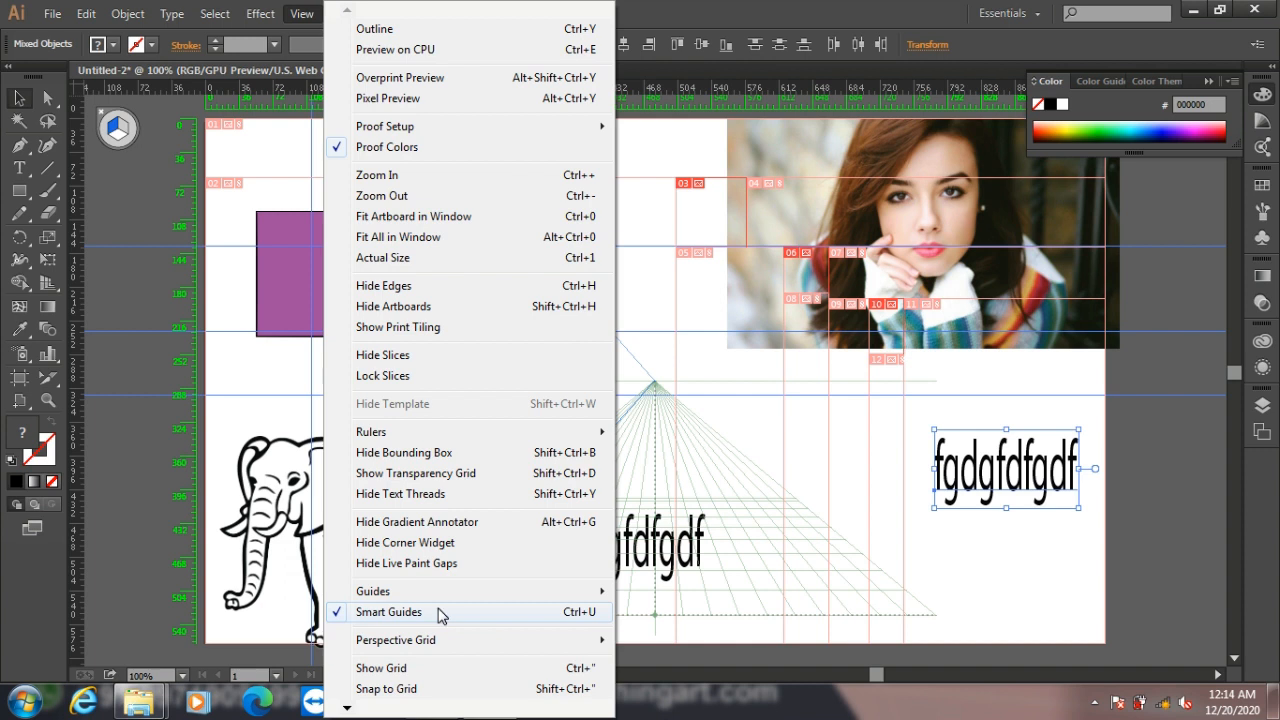
{"action": "mouse_move", "coordinate": [446, 600]}
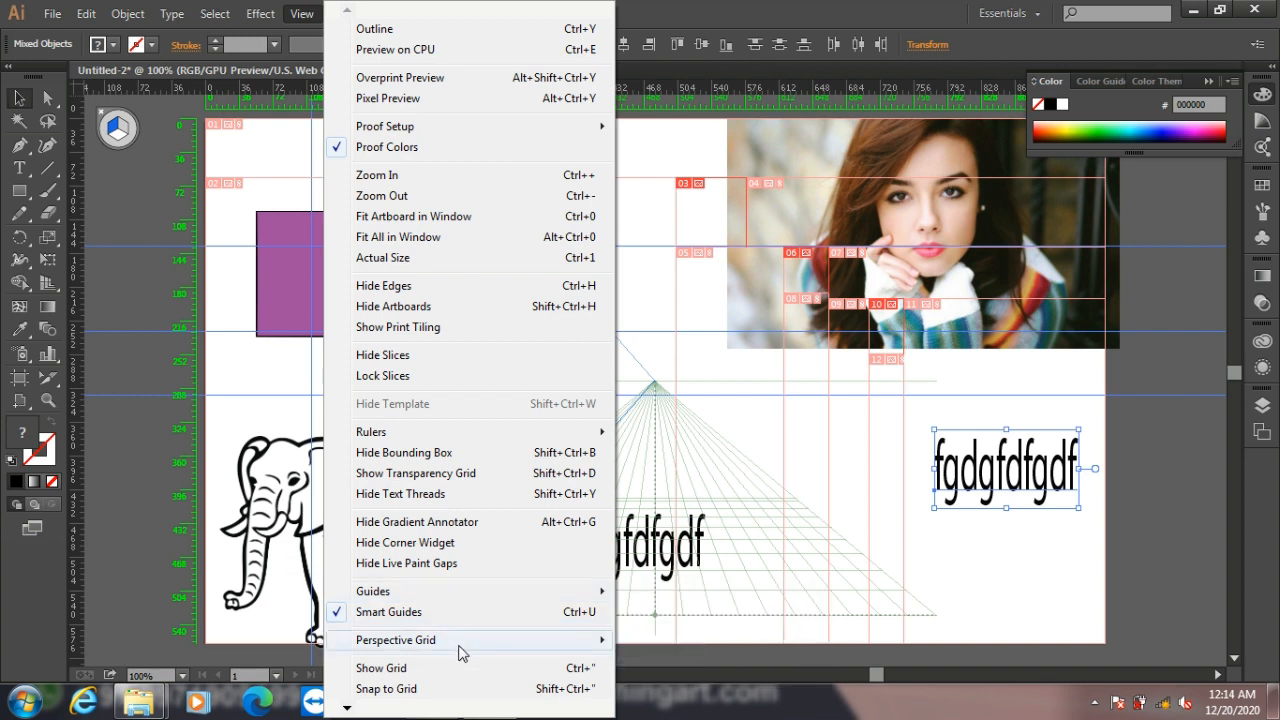
{"action": "mouse_move", "coordinate": [530, 642]}
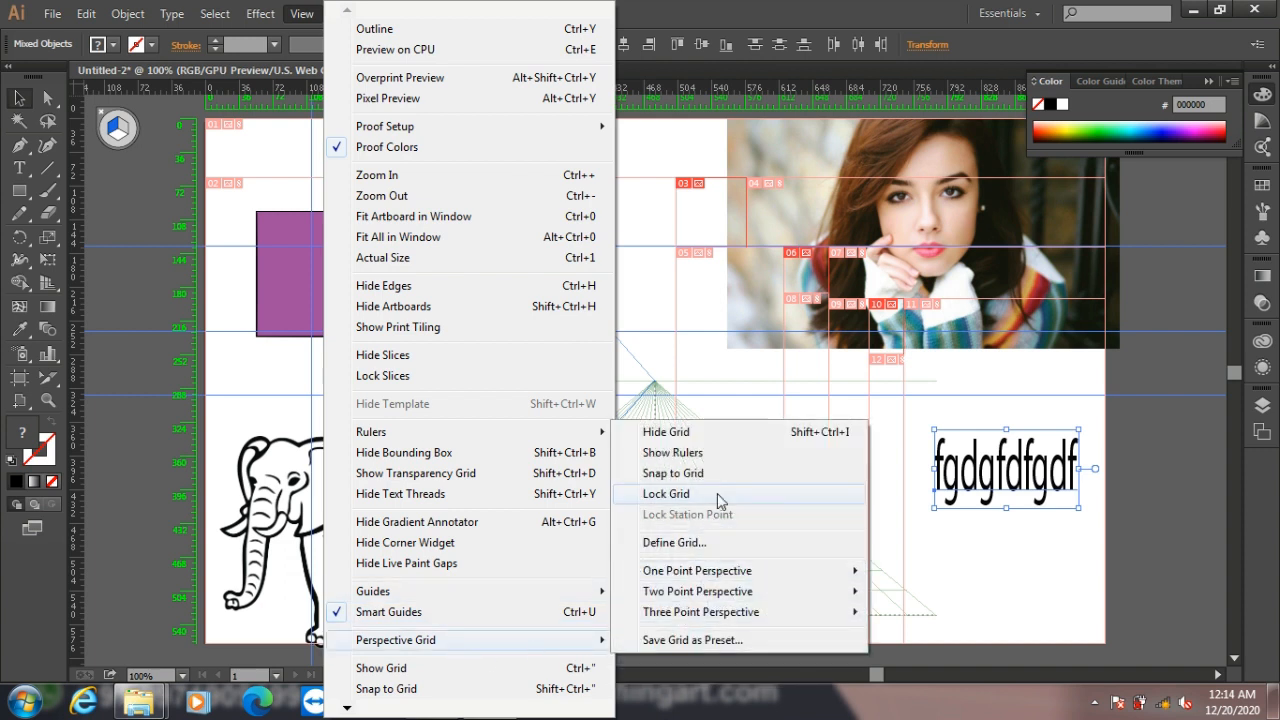
{"action": "left_click", "coordinate": [748, 548]}
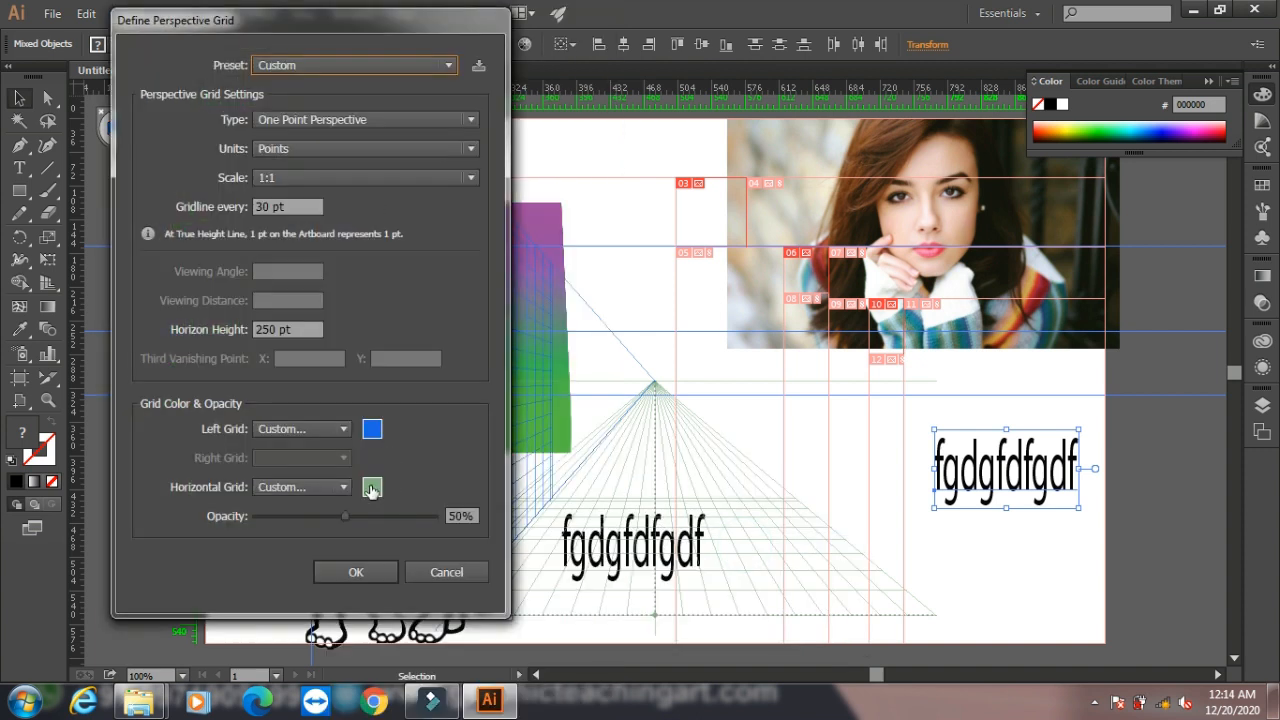
{"action": "left_click", "coordinate": [371, 487]}
{"action": "left_click", "coordinate": [447, 281]}
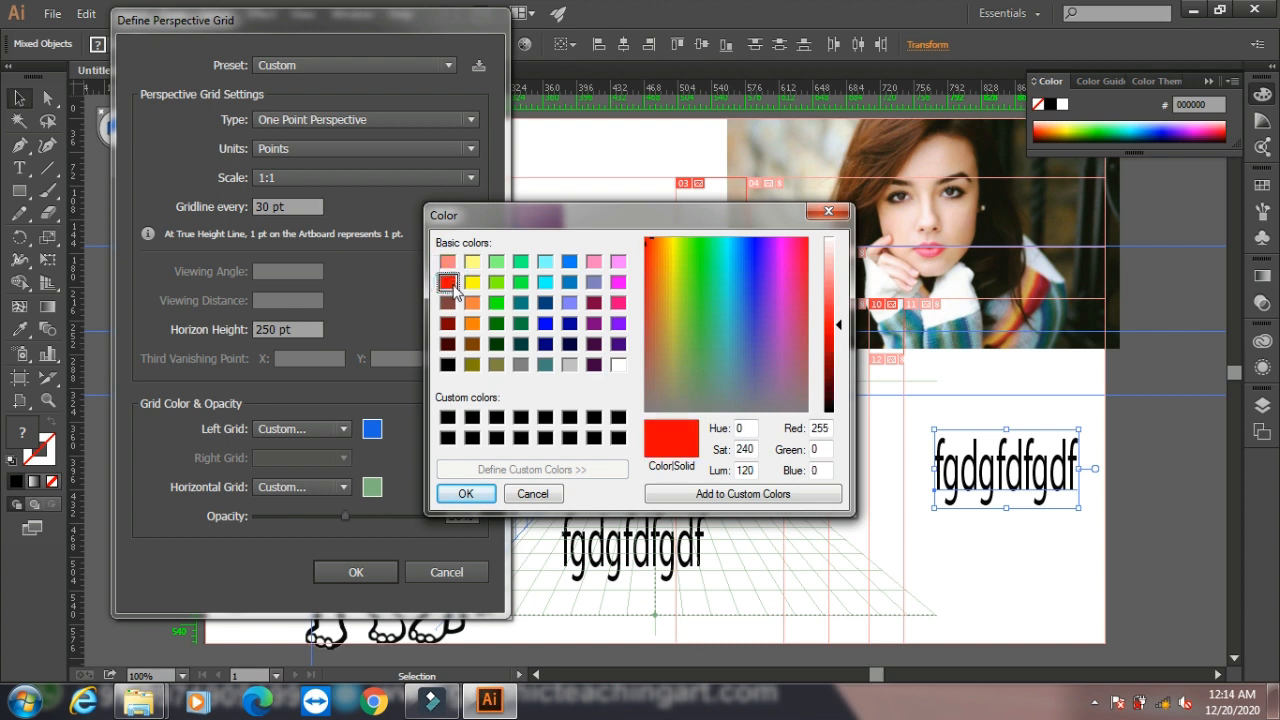
{"action": "left_click", "coordinate": [465, 494]}
{"action": "left_click", "coordinate": [358, 572]}
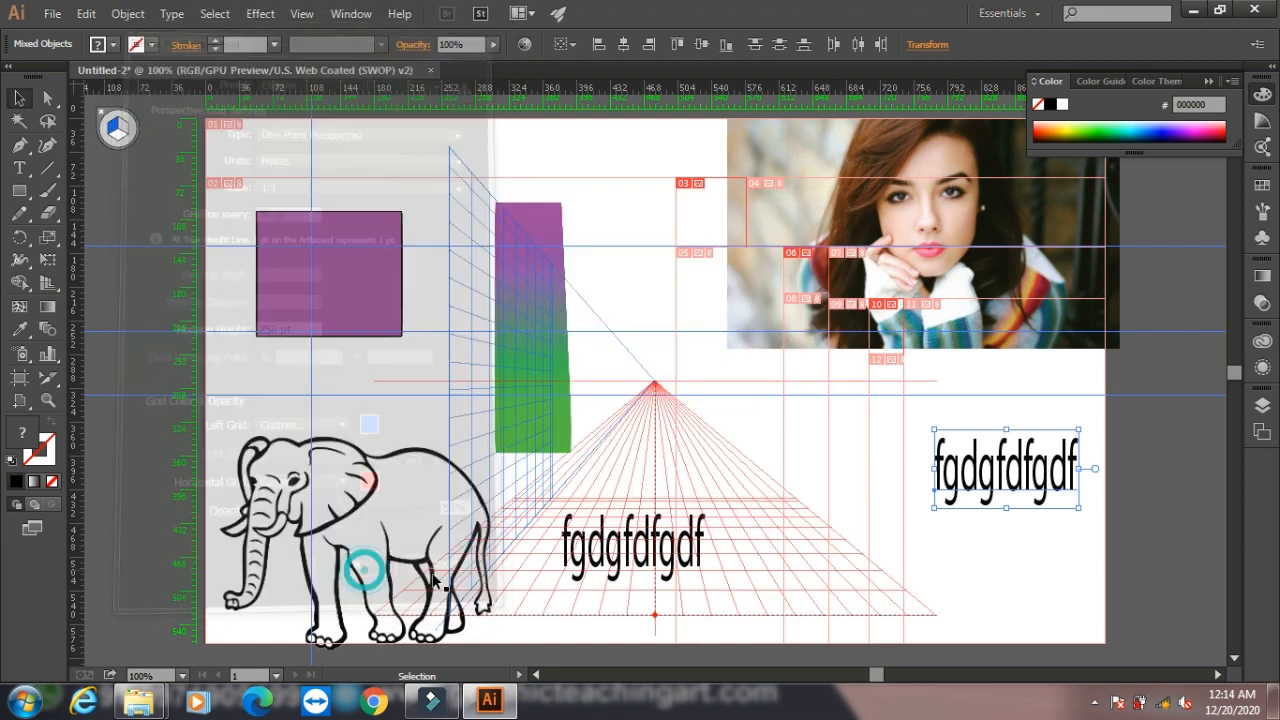
Switch the perspective grid to the three point perspective preset [3P-Normal View].
{"action": "left_click", "coordinate": [299, 14]}
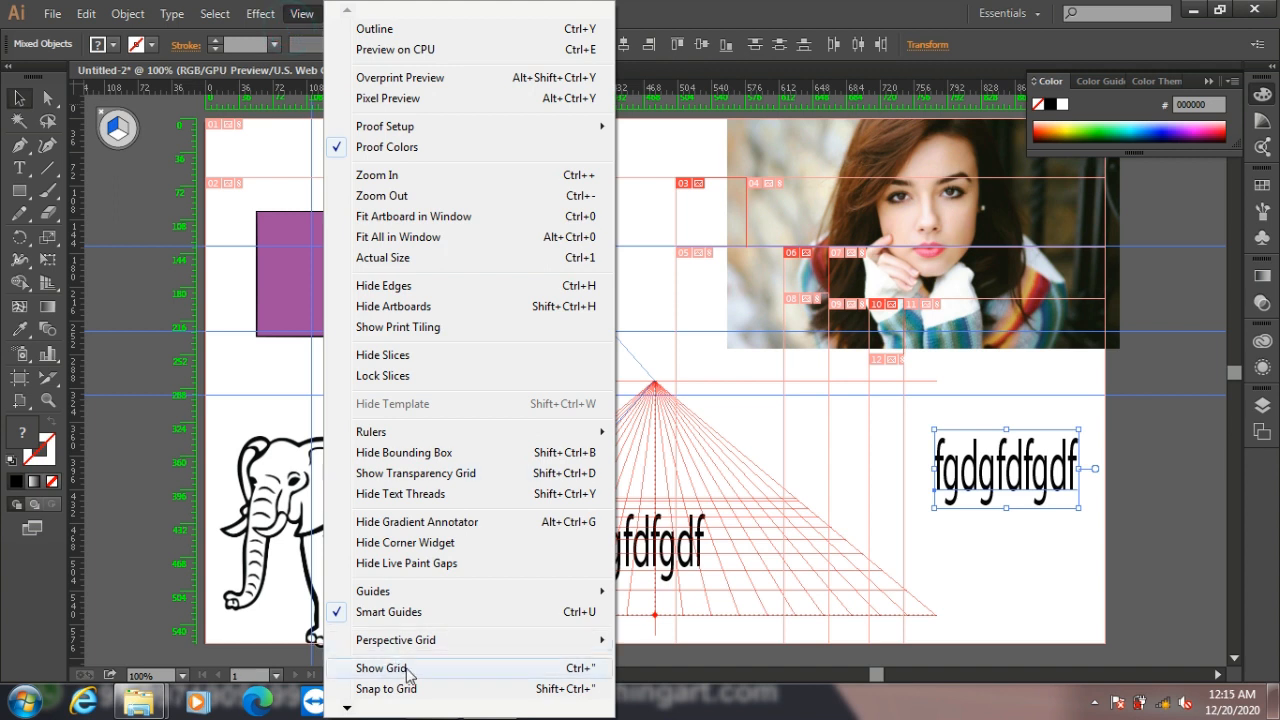
{"action": "mouse_move", "coordinate": [432, 641]}
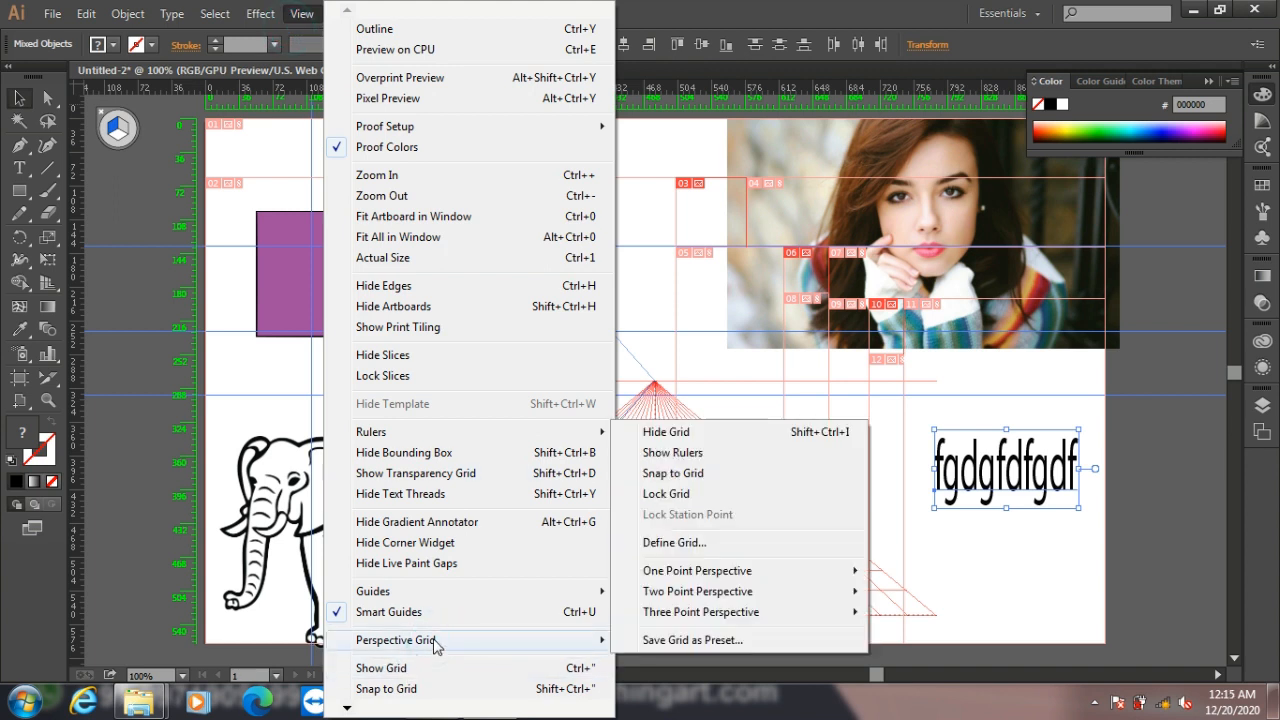
{"action": "mouse_move", "coordinate": [850, 612]}
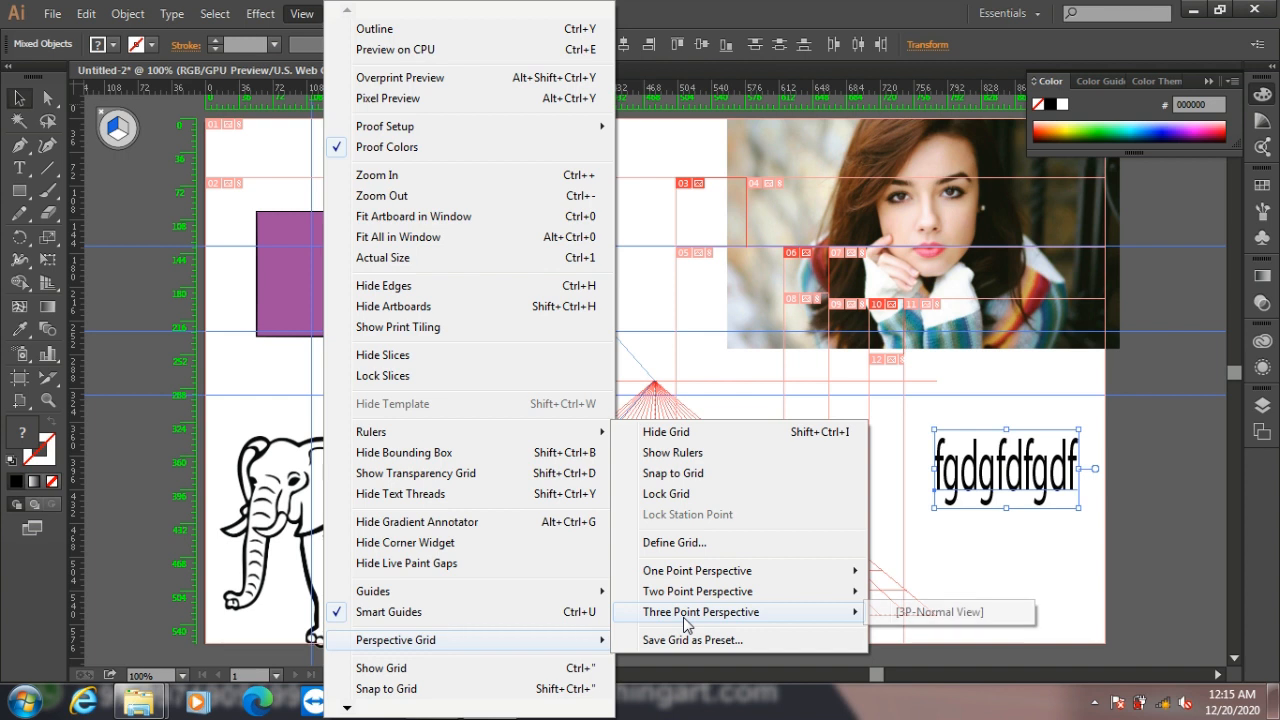
{"action": "left_click", "coordinate": [904, 617]}
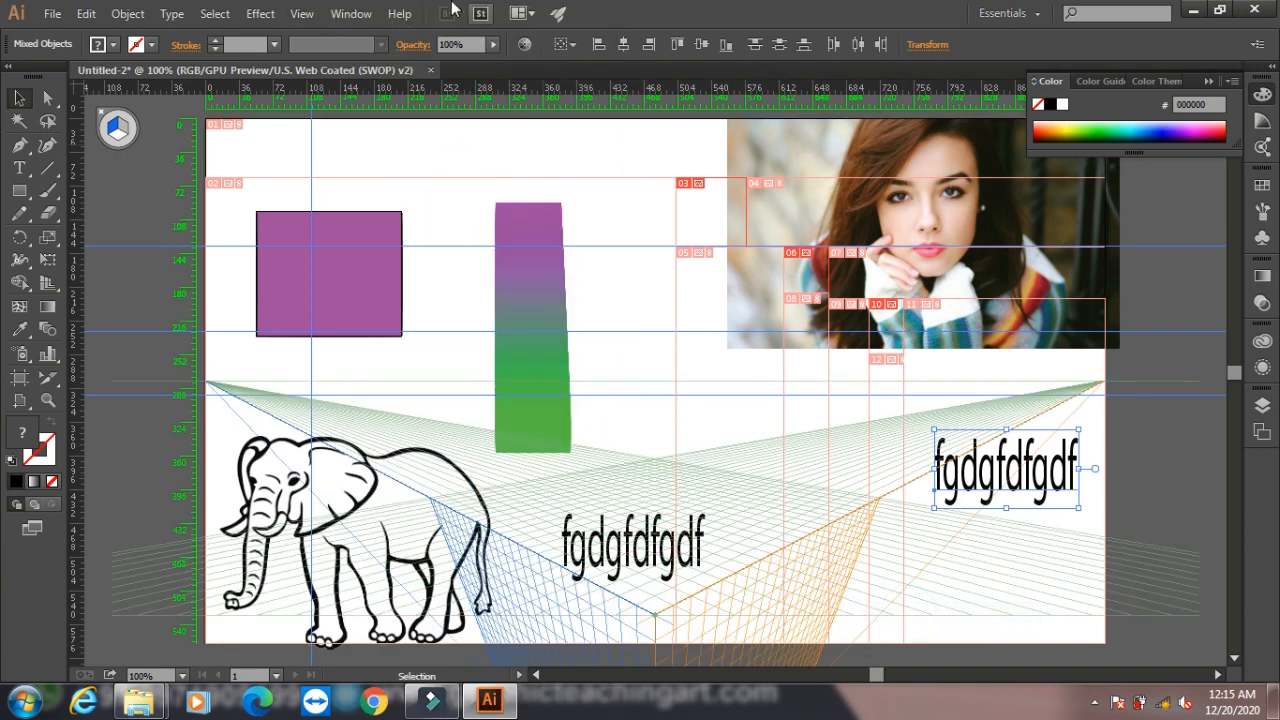
Show the document grid behind the artwork and hide it again.
{"action": "left_click", "coordinate": [299, 18]}
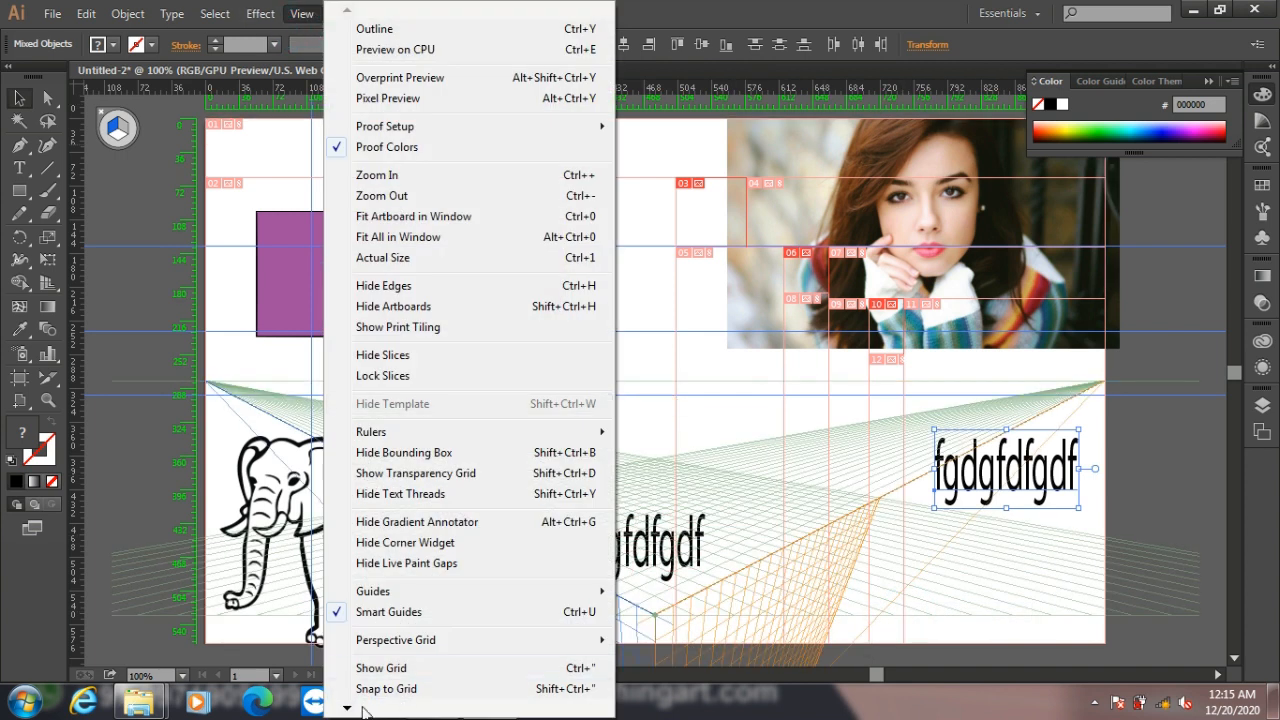
{"action": "mouse_move", "coordinate": [345, 710]}
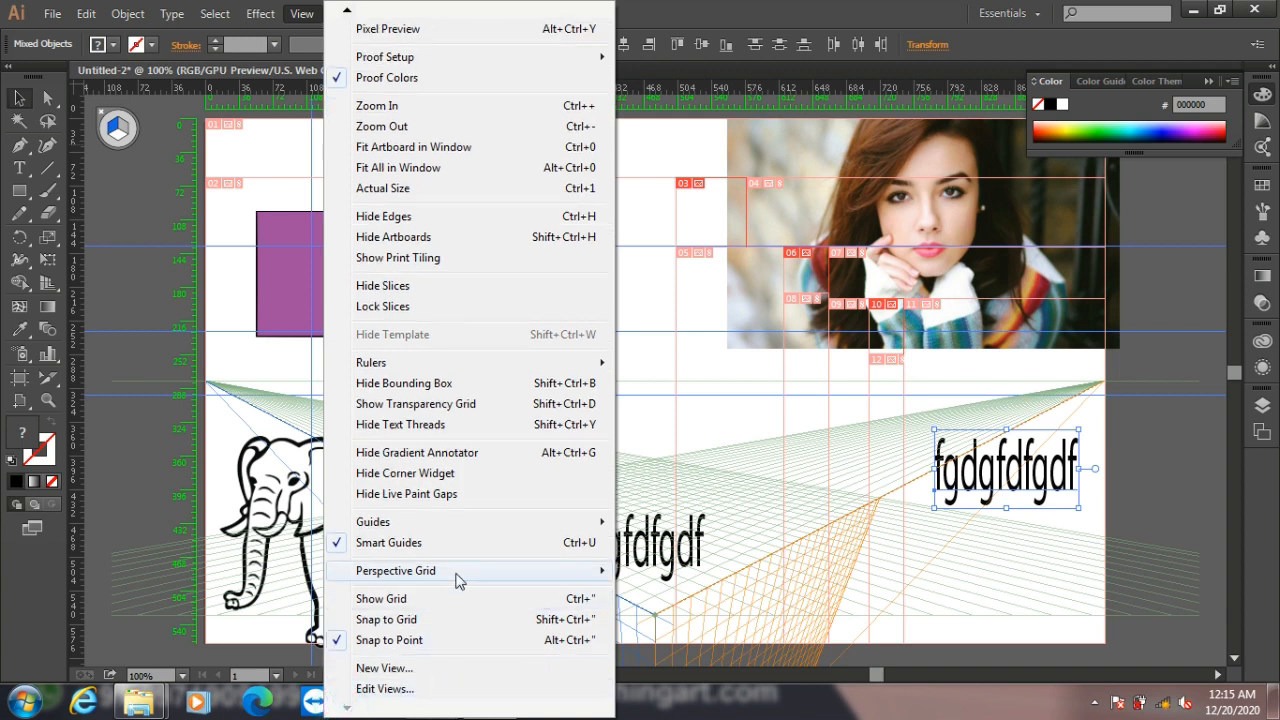
{"action": "left_click", "coordinate": [428, 598]}
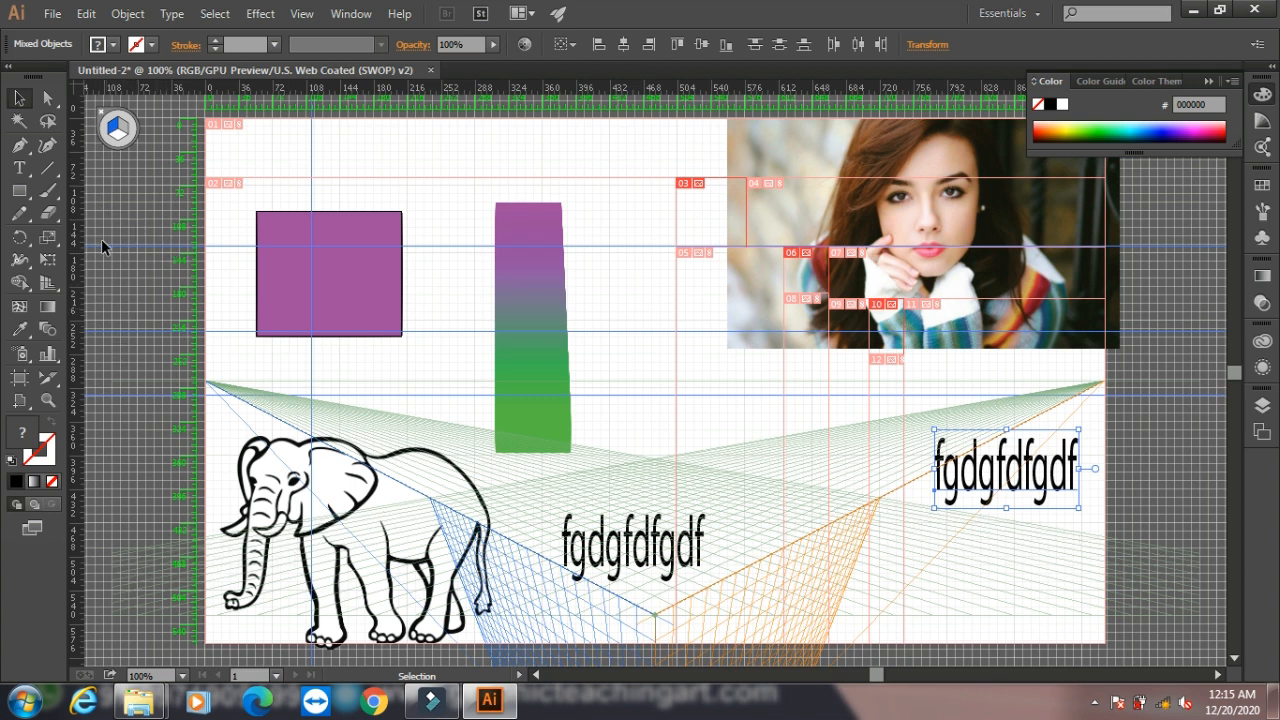
{"action": "left_click", "coordinate": [302, 14]}
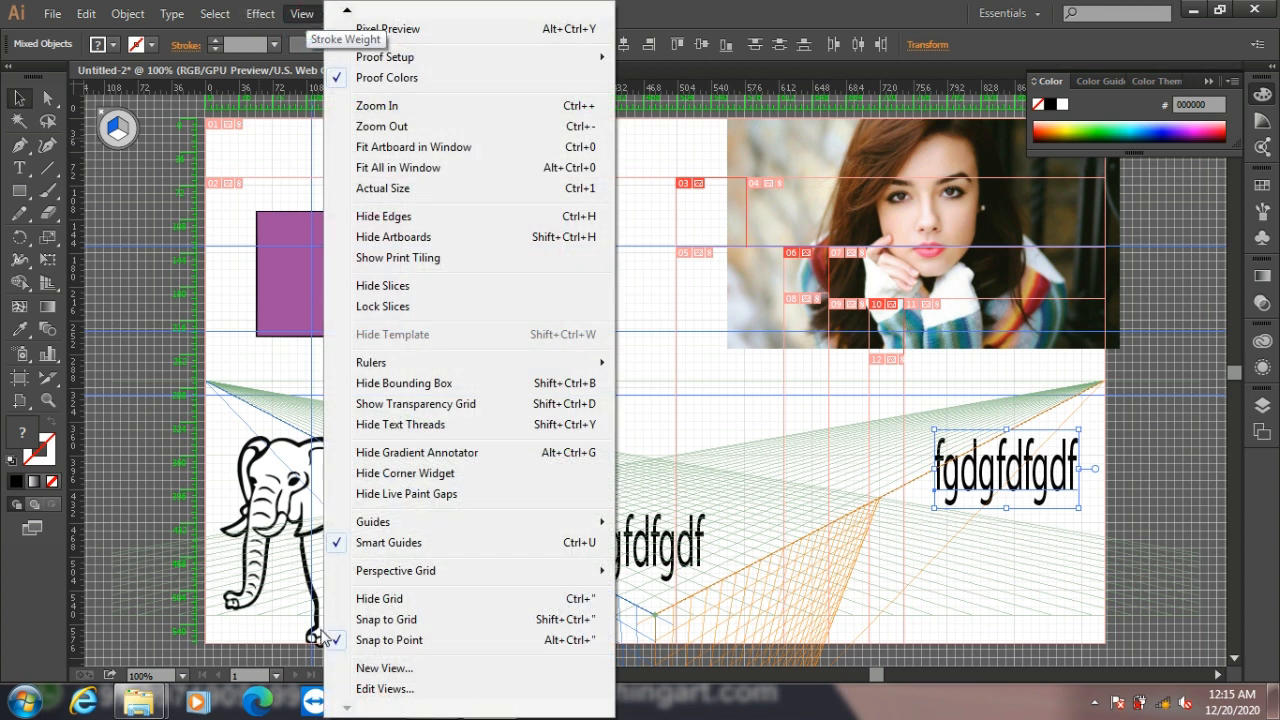
{"action": "left_click", "coordinate": [386, 598]}
Minimize the document's application window to reveal the desktop.
{"action": "left_click", "coordinate": [302, 14]}
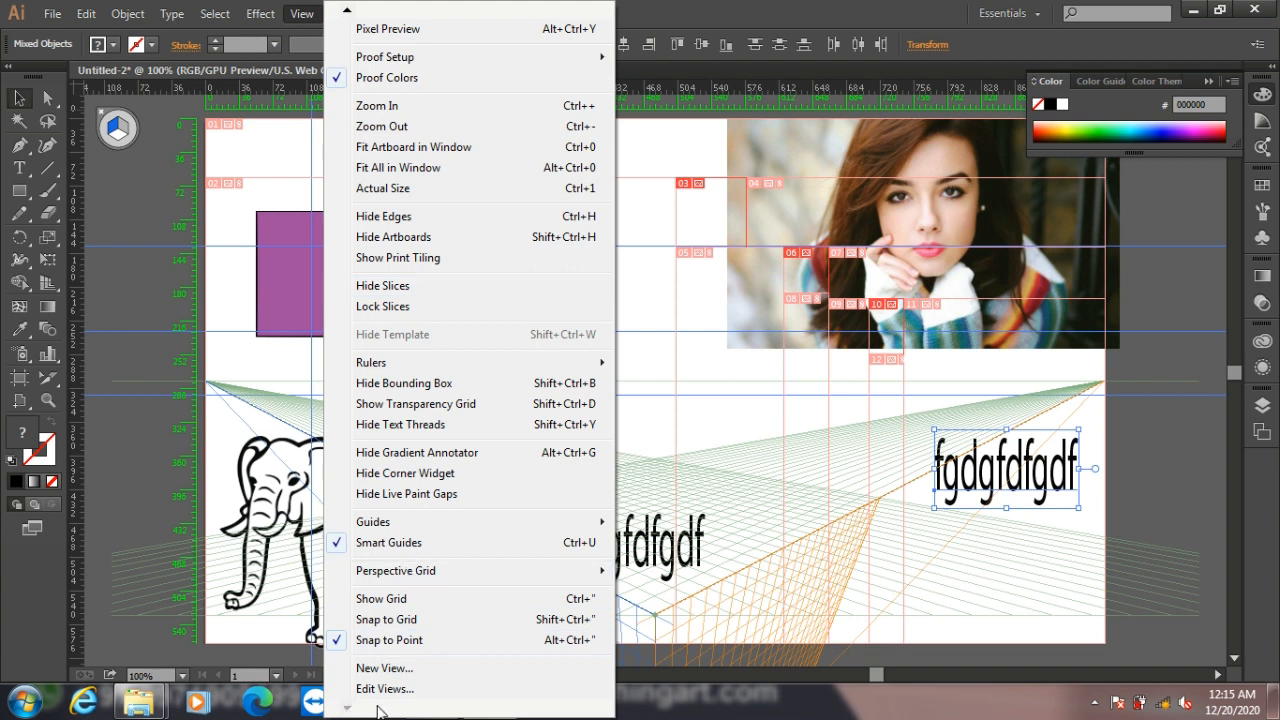
{"action": "left_click", "coordinate": [302, 16]}
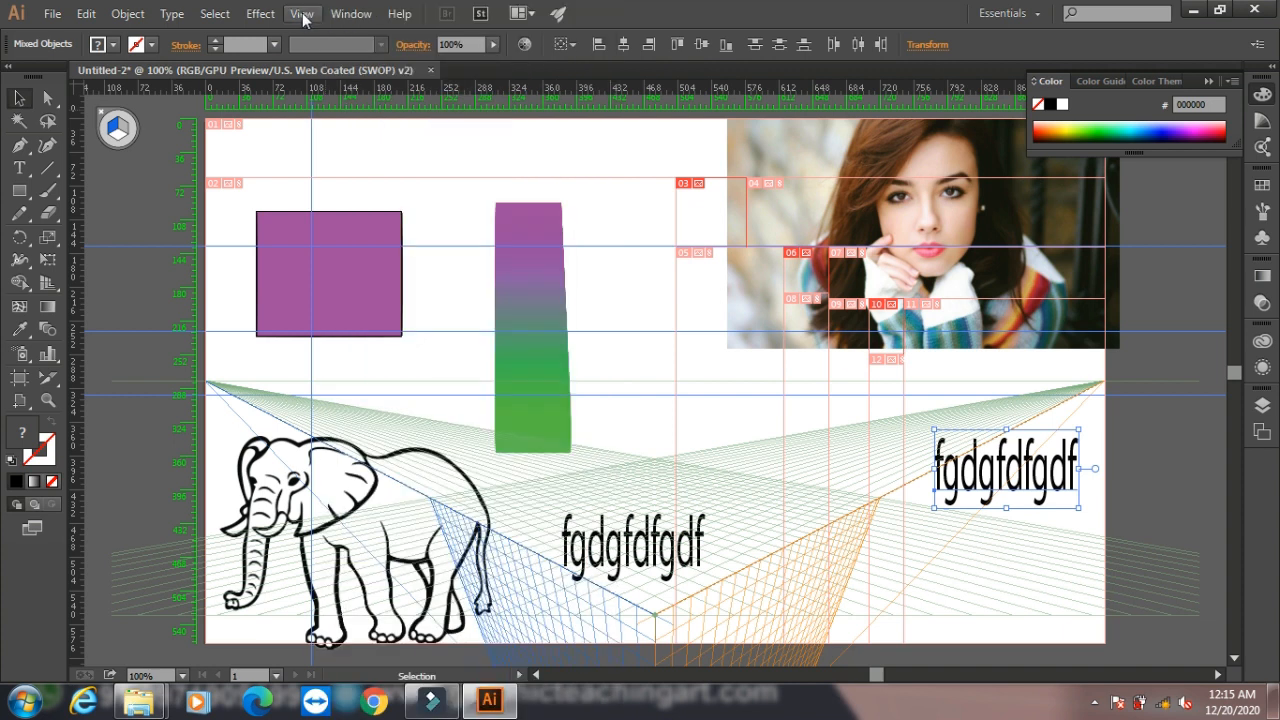
{"action": "left_click", "coordinate": [1192, 10]}
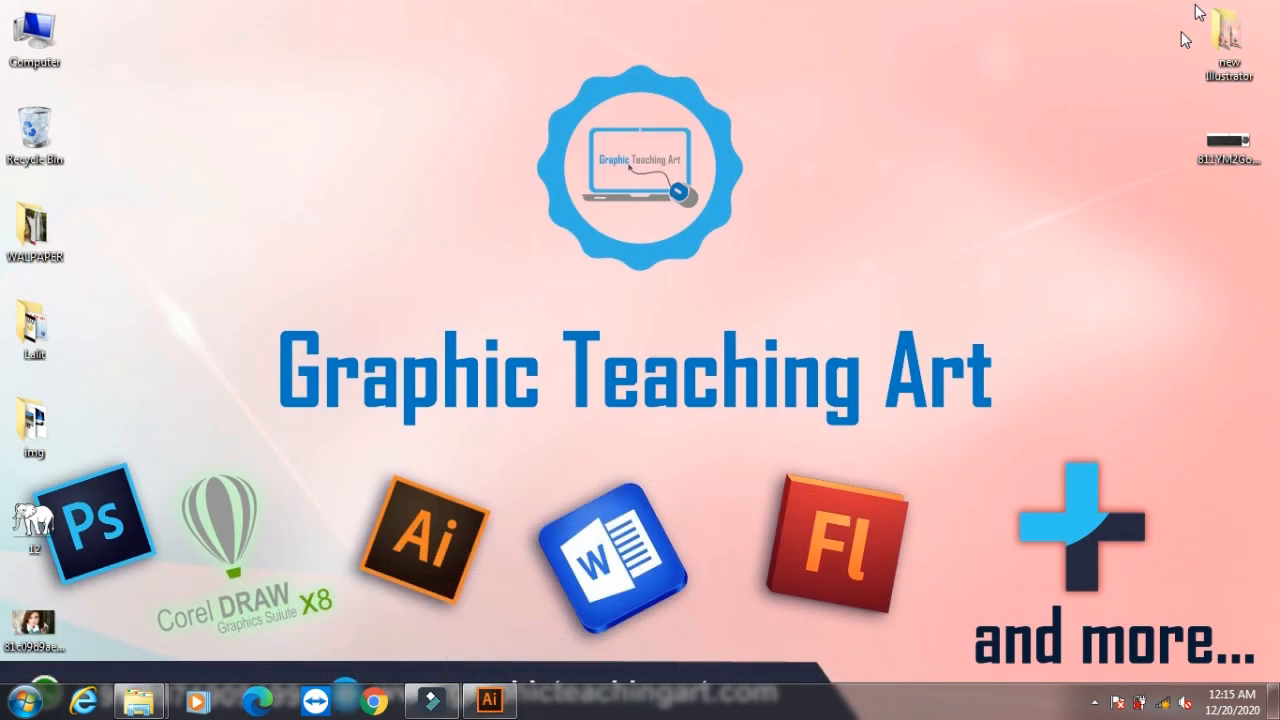